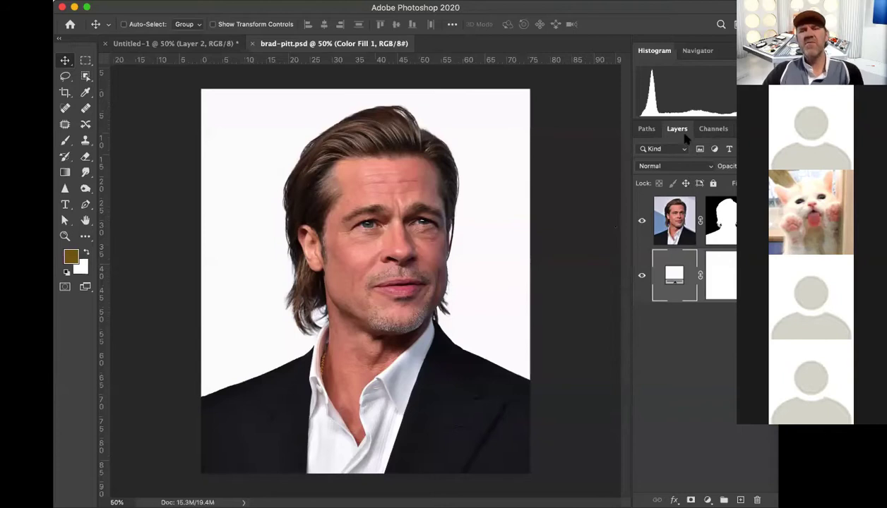
# Step: Open the Channels panel and target the composite RGB channel
pyautogui.click(720, 129)
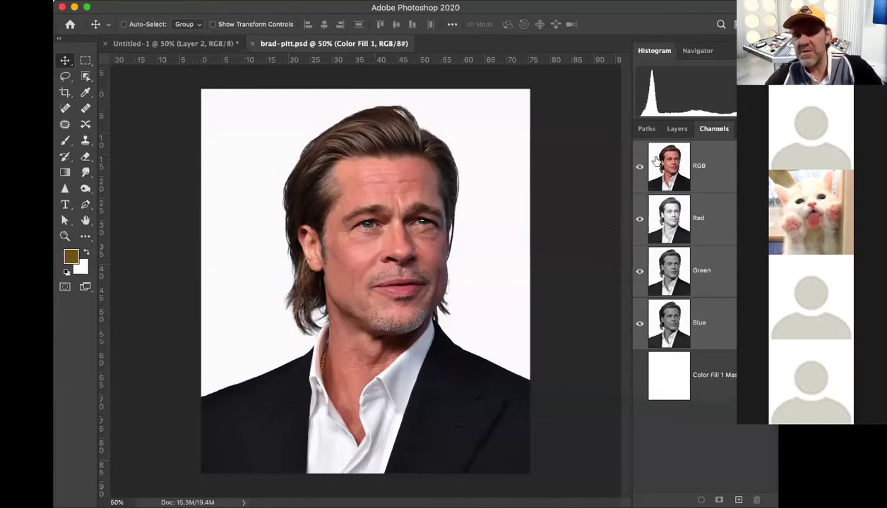
pyautogui.click(675, 130)
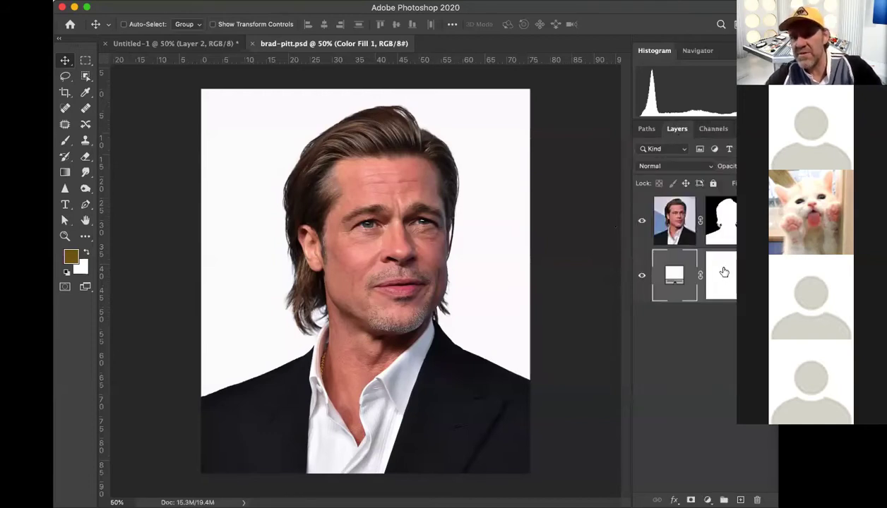
pyautogui.click(714, 133)
pyautogui.click(671, 387)
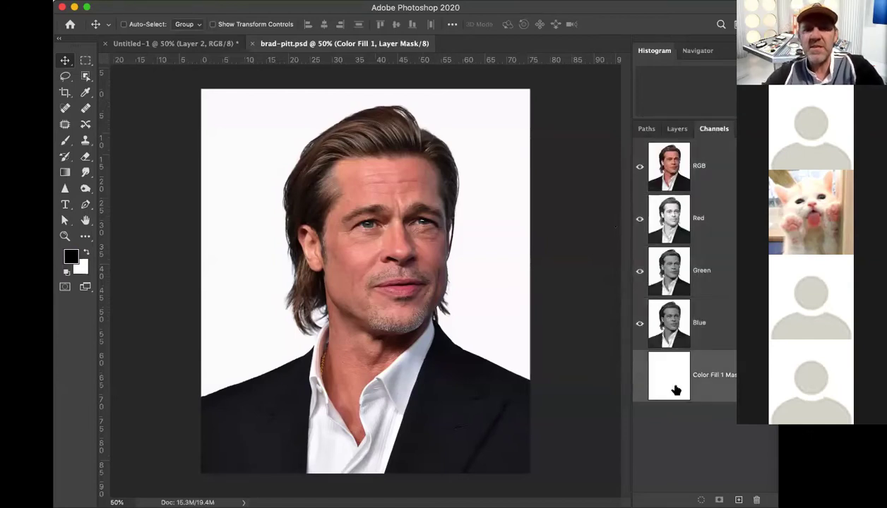
pyautogui.click(699, 169)
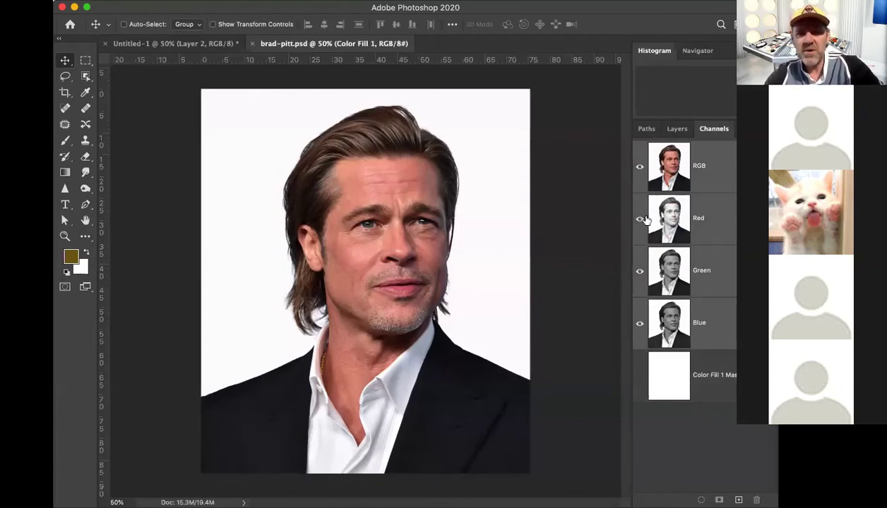
# Step: View the Red, Green and Blue channels one at a time, then restore full colour
pyautogui.click(640, 271)
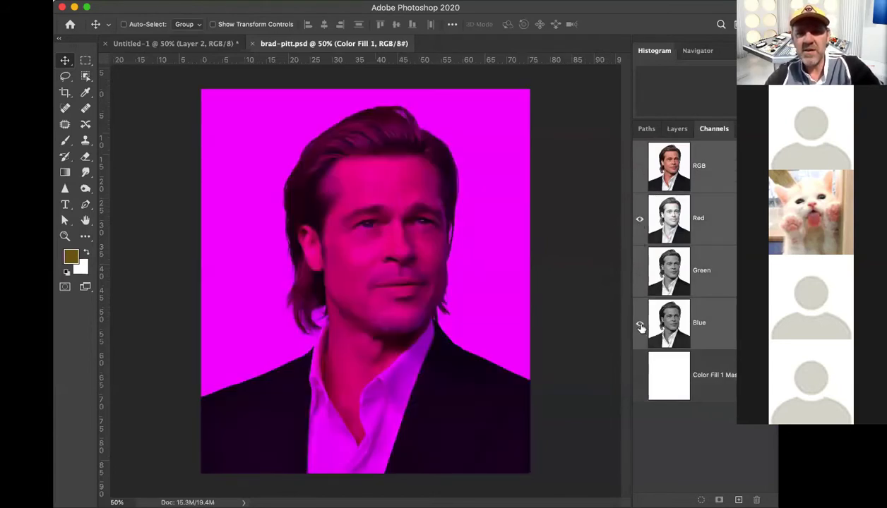
pyautogui.click(640, 328)
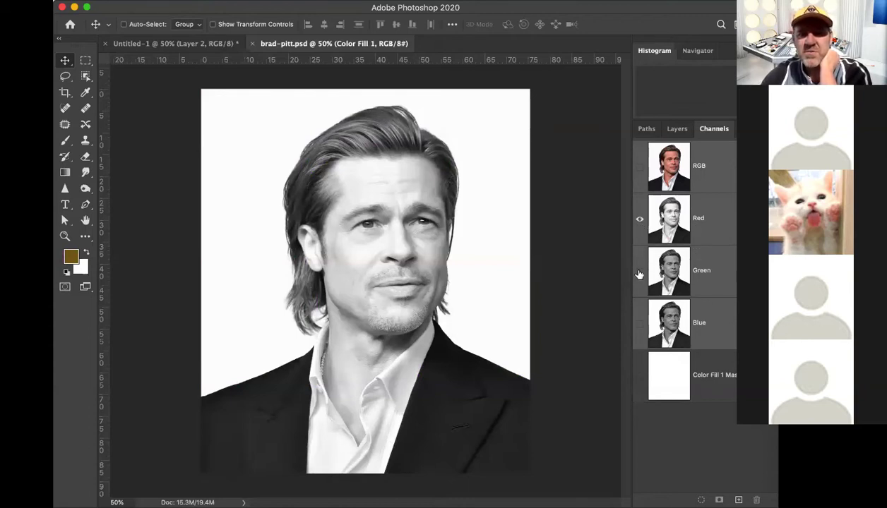
pyautogui.click(639, 271)
pyautogui.click(639, 219)
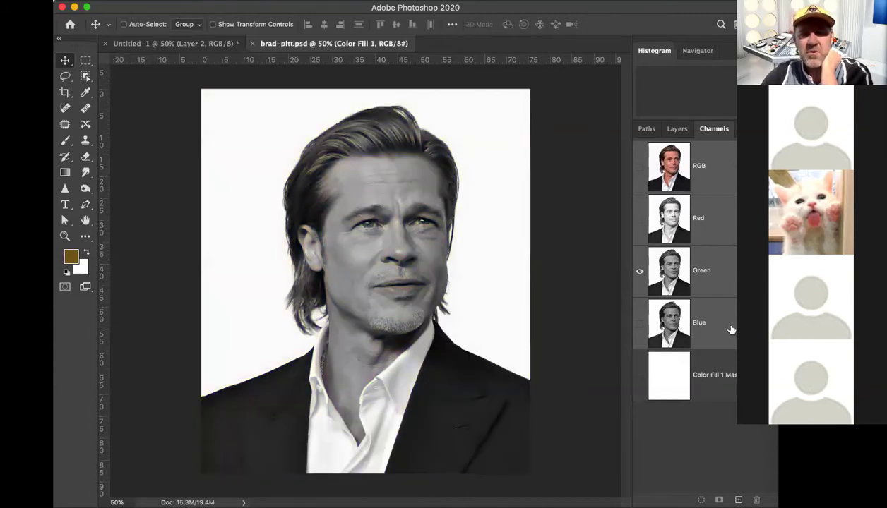
pyautogui.click(640, 323)
pyautogui.click(639, 271)
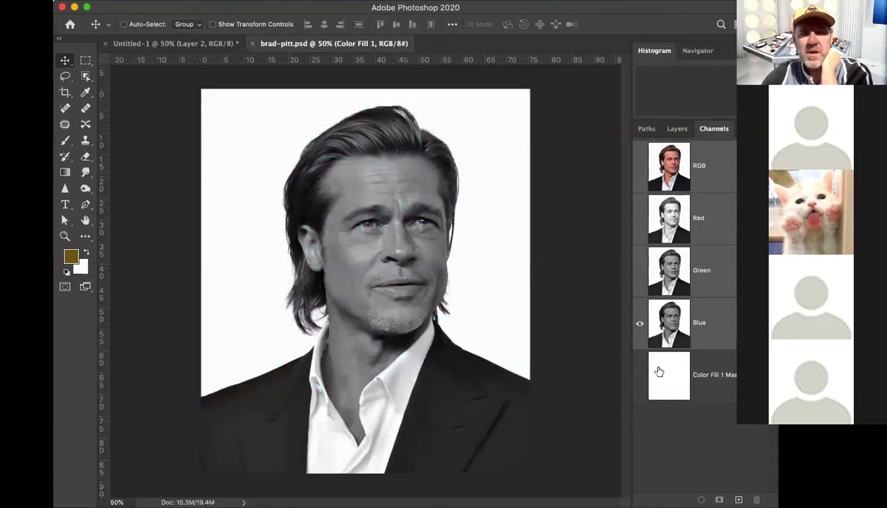
pyautogui.click(640, 271)
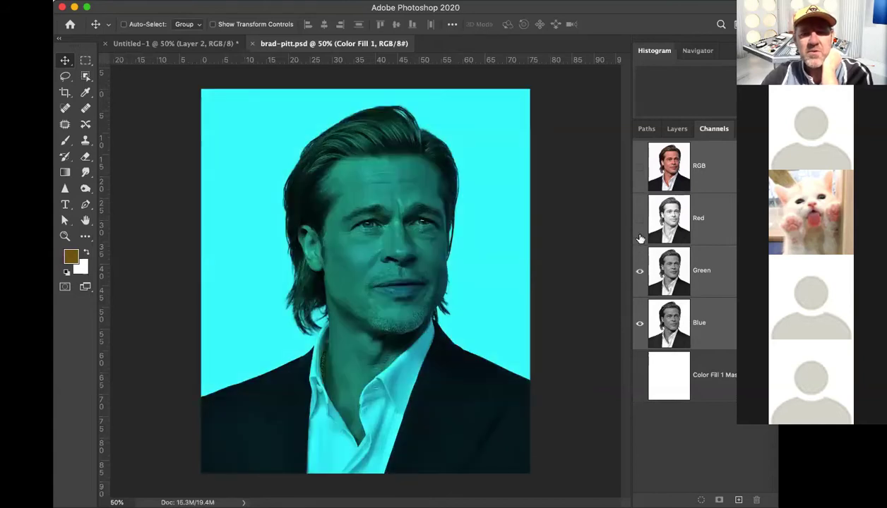
pyautogui.click(639, 220)
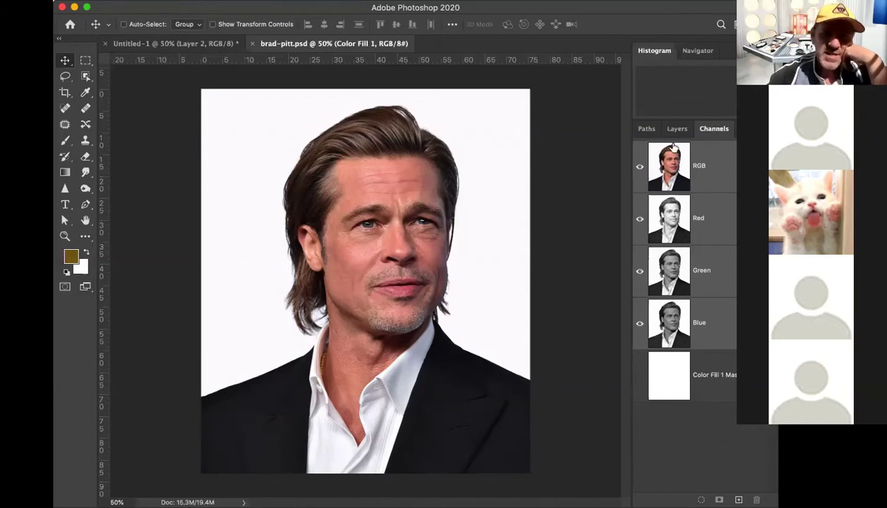
# Step: Target the Red channel with RGB visible and attempt to move it, dismissing the warning
pyautogui.click(669, 222)
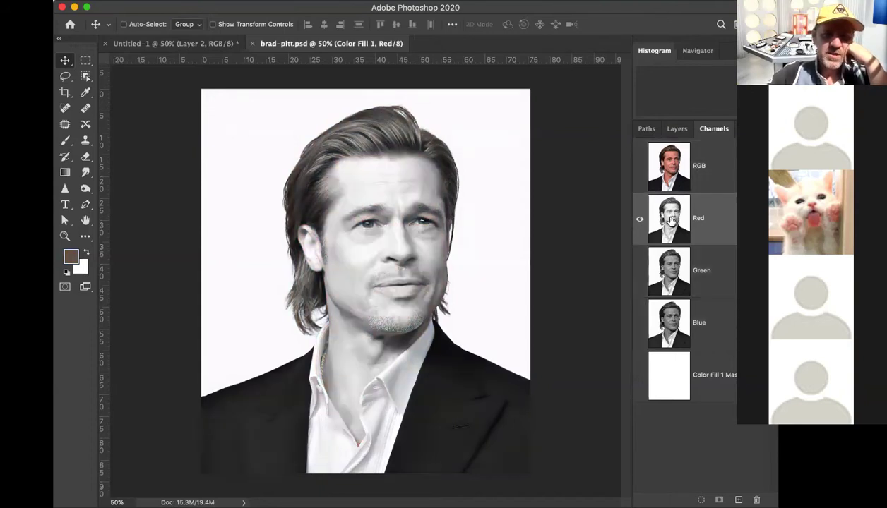
pyautogui.click(641, 170)
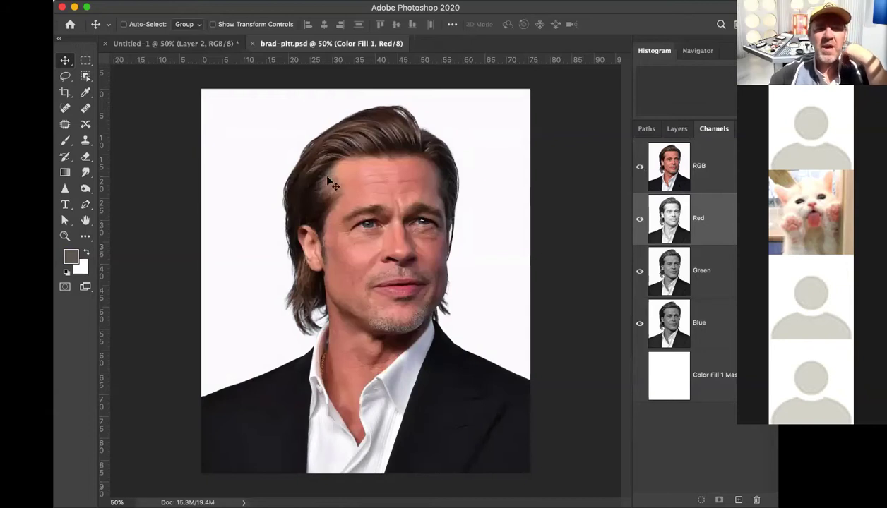
pyautogui.click(355, 241)
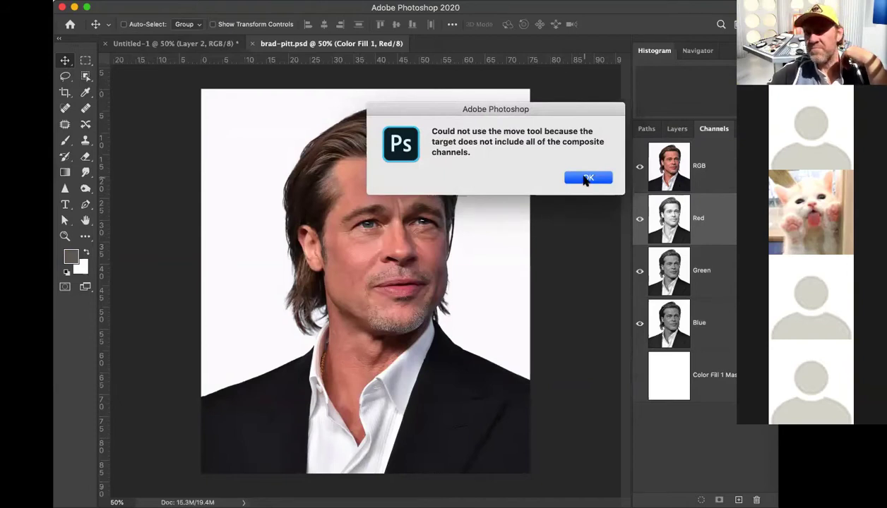
pyautogui.click(586, 178)
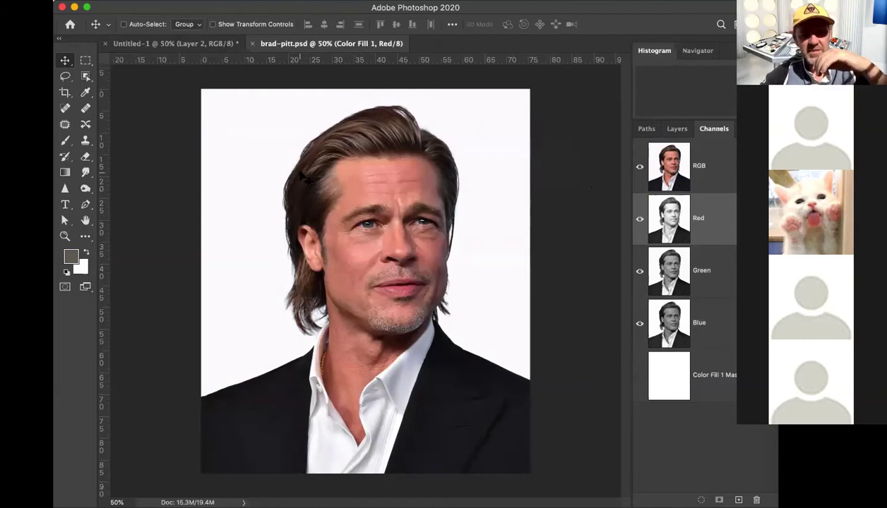
# Step: Select the whole canvas and retry moving the Red channel twice, dismissing both warnings
pyautogui.press('super+a')
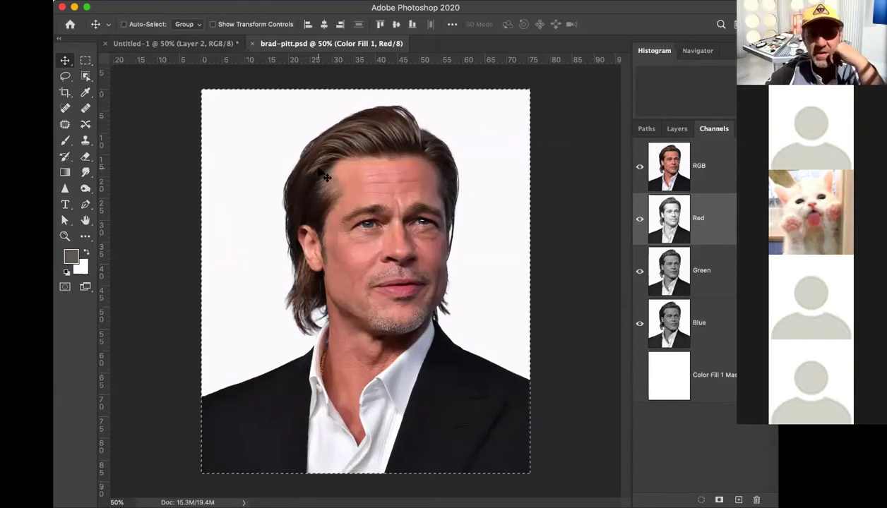
pyautogui.click(390, 231)
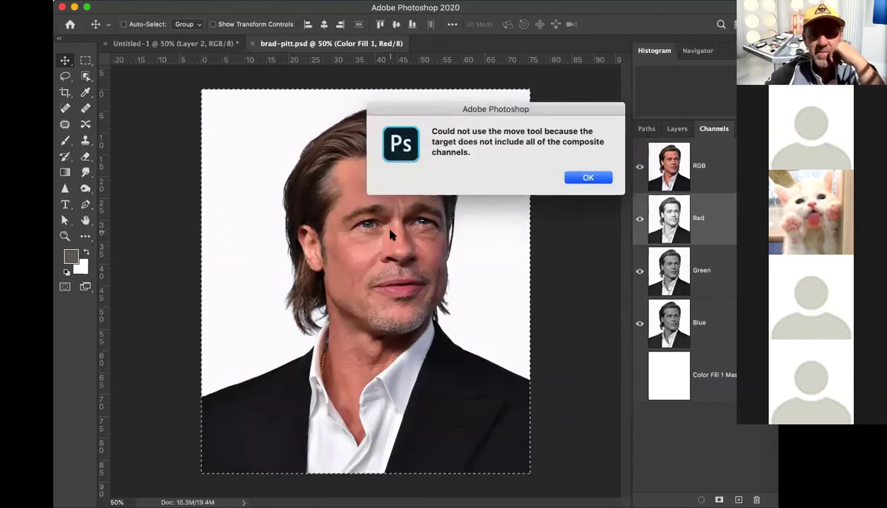
pyautogui.click(588, 180)
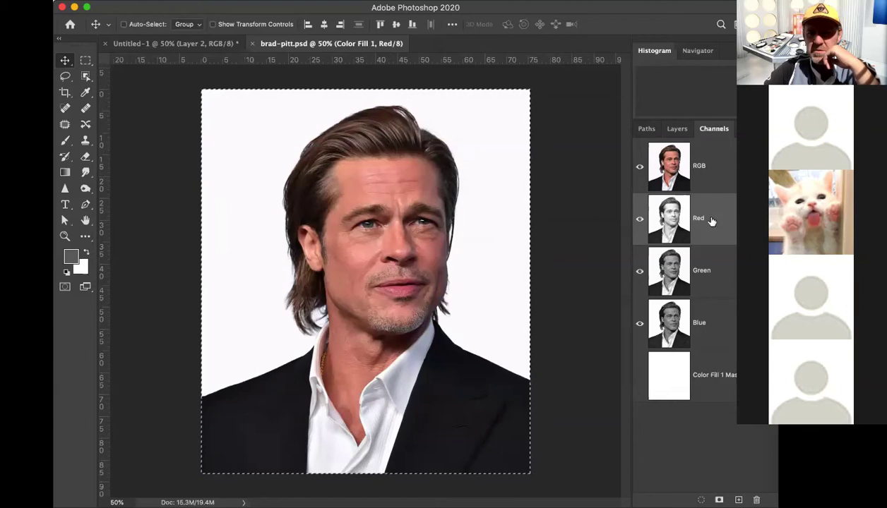
pyautogui.click(392, 238)
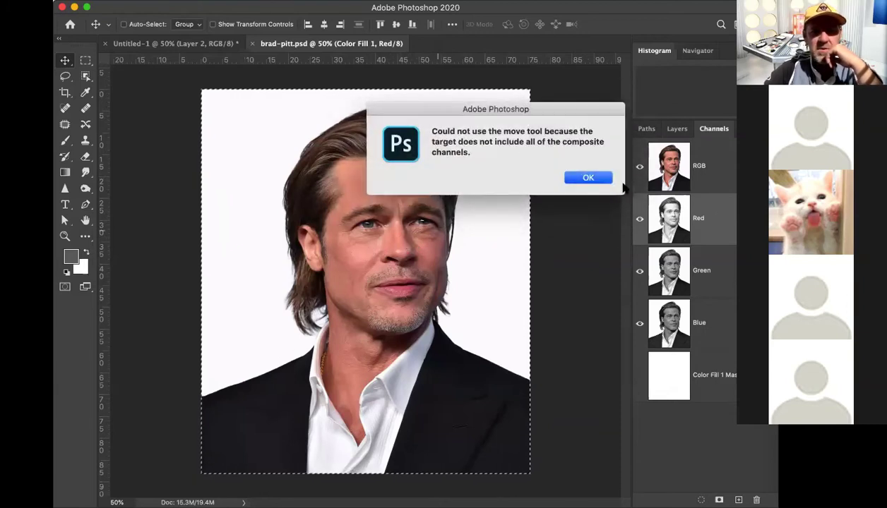
pyautogui.click(590, 179)
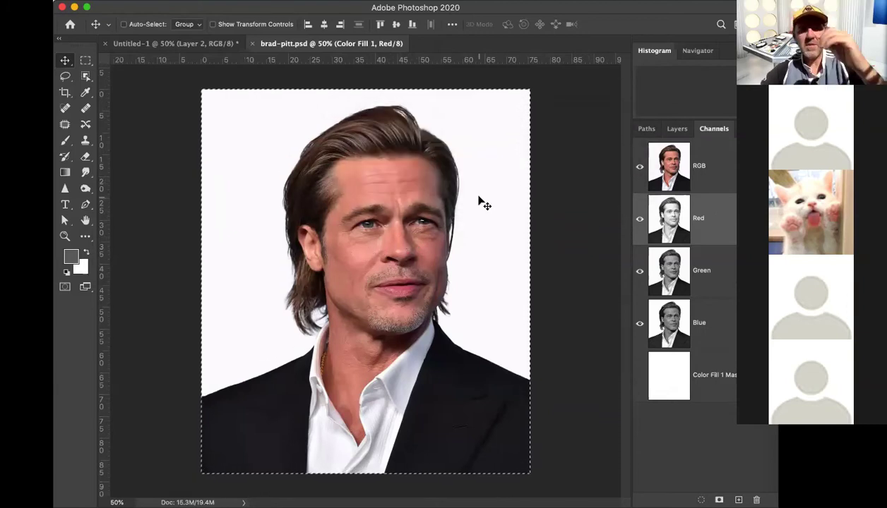
# Step: On Layer 0, shift the Red channel up and to the left
pyautogui.click(676, 130)
pyautogui.click(672, 225)
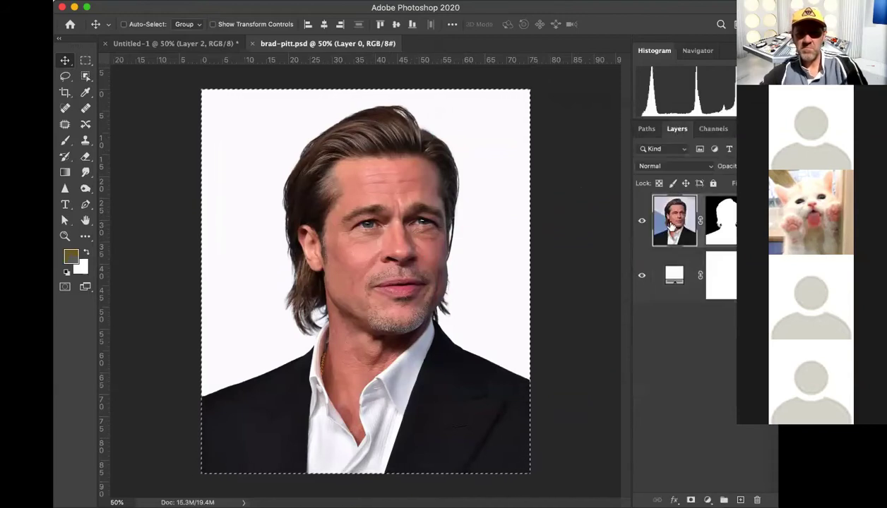
pyautogui.click(711, 130)
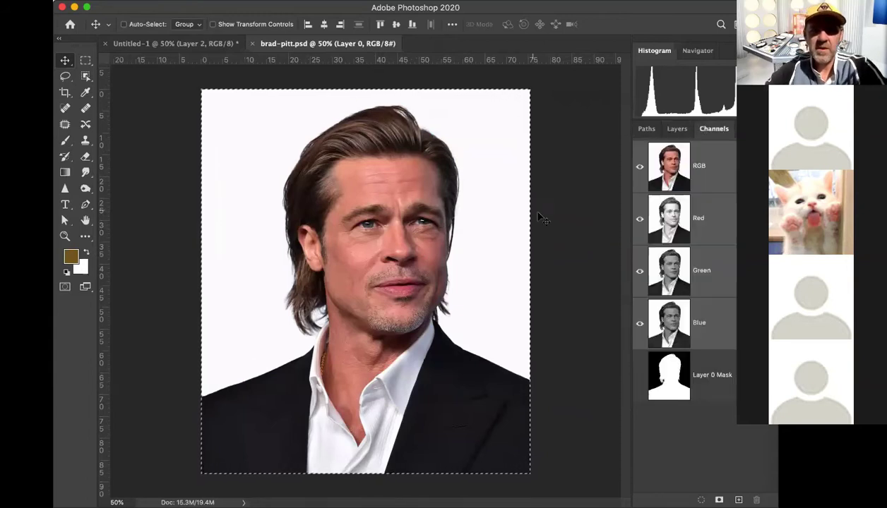
pyautogui.click(727, 221)
pyautogui.moveTo(392, 231); pyautogui.dragTo(367, 223)
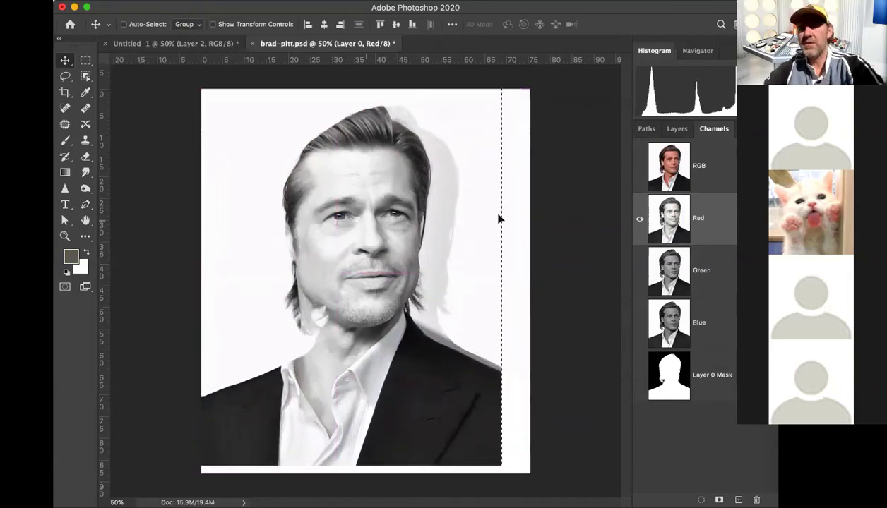
pyautogui.click(639, 166)
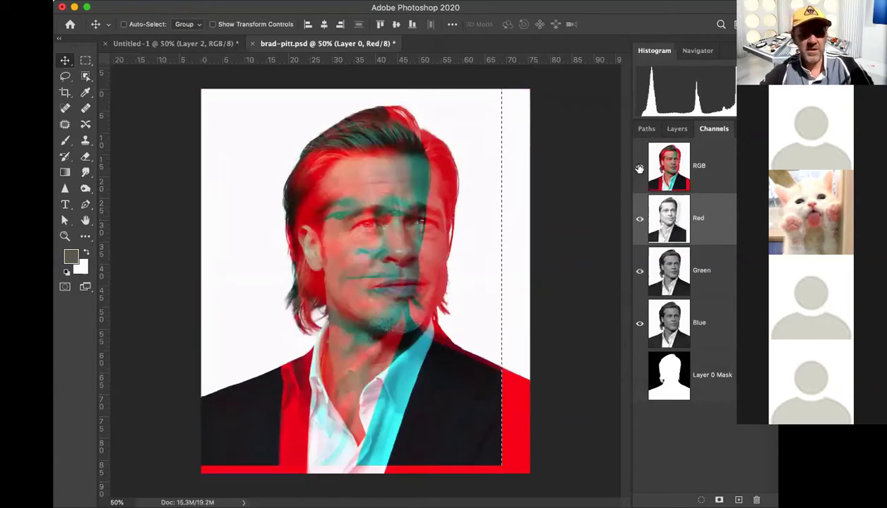
pyautogui.press('super+z')
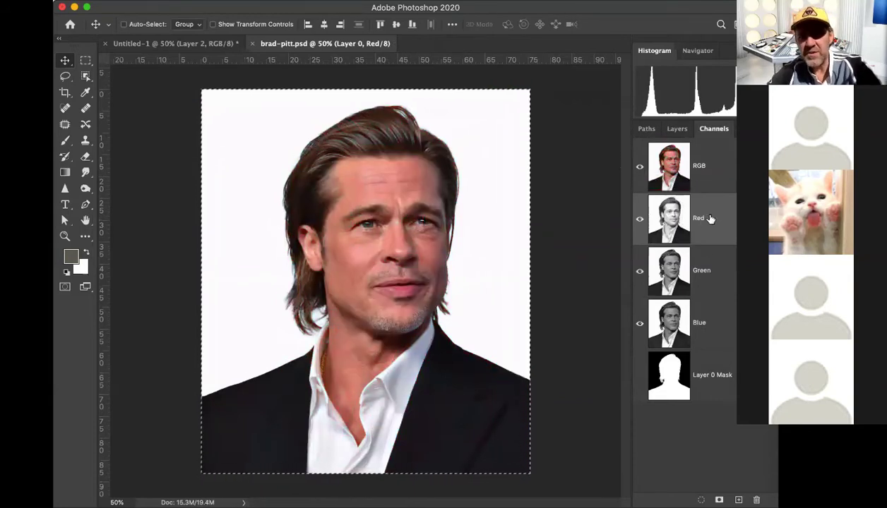
pyautogui.moveTo(425, 215); pyautogui.dragTo(412, 209)
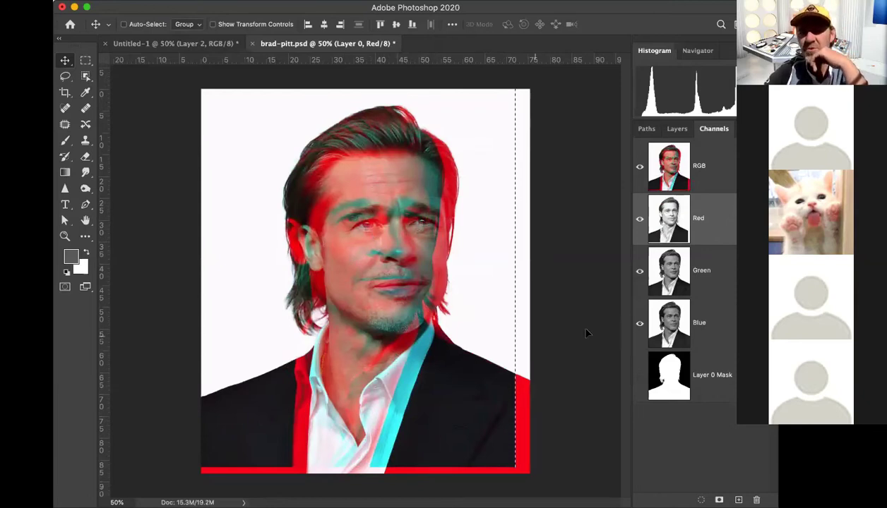
# Step: Shift the Green channel right and down, and the Blue channel downward
pyautogui.click(728, 274)
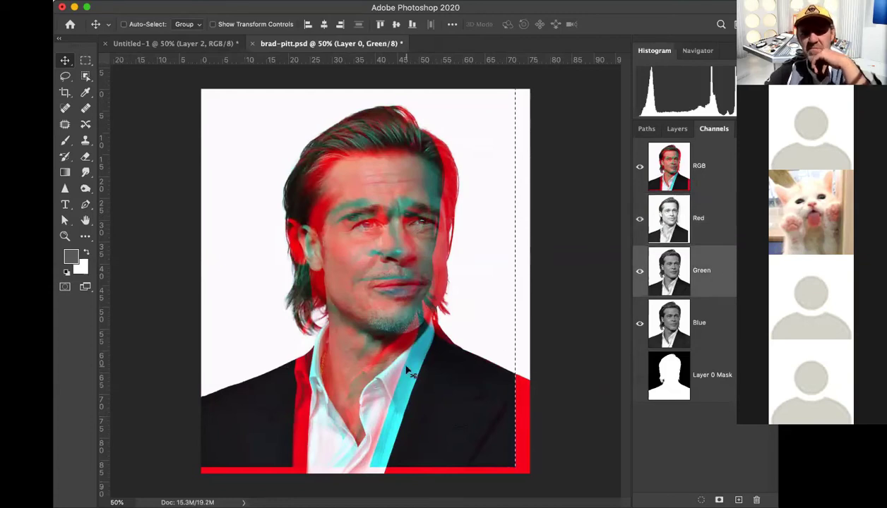
pyautogui.press('super+a')
pyautogui.moveTo(382, 313); pyautogui.dragTo(405, 305)
pyautogui.click(722, 335)
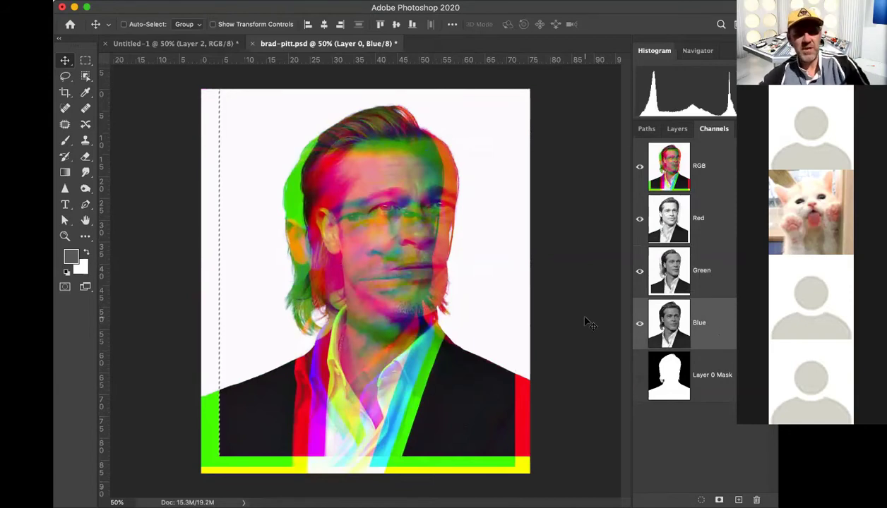
pyautogui.moveTo(388, 264); pyautogui.dragTo(378, 278)
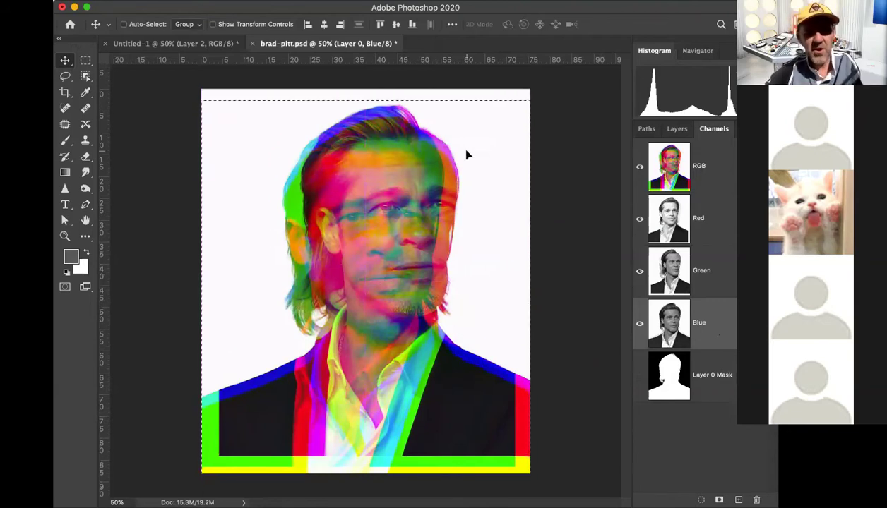
# Step: Deselect, toggle Layer 0's mask off and back on, then return to Channels
pyautogui.press('super+d')
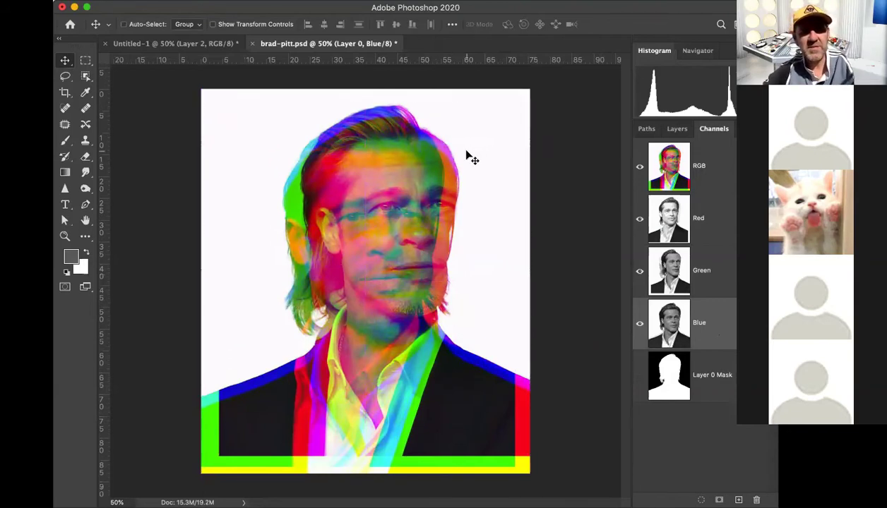
pyautogui.click(678, 131)
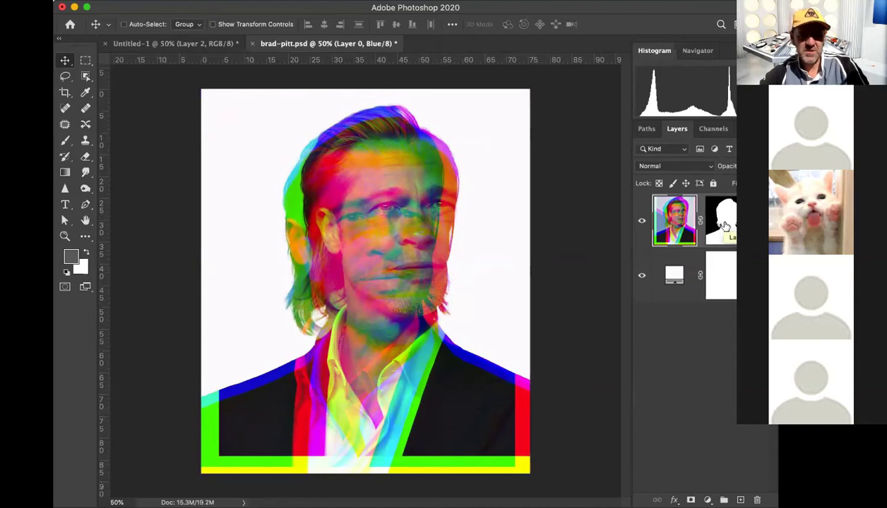
pyautogui.keyDown('shift'); pyautogui.click(724, 224); pyautogui.keyUp('shift')
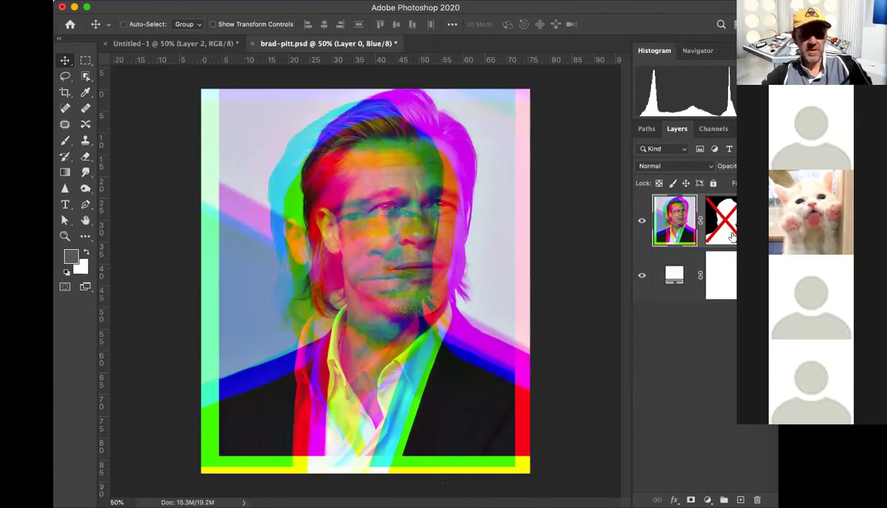
pyautogui.keyDown('shift'); pyautogui.click(723, 227); pyautogui.keyUp('shift')
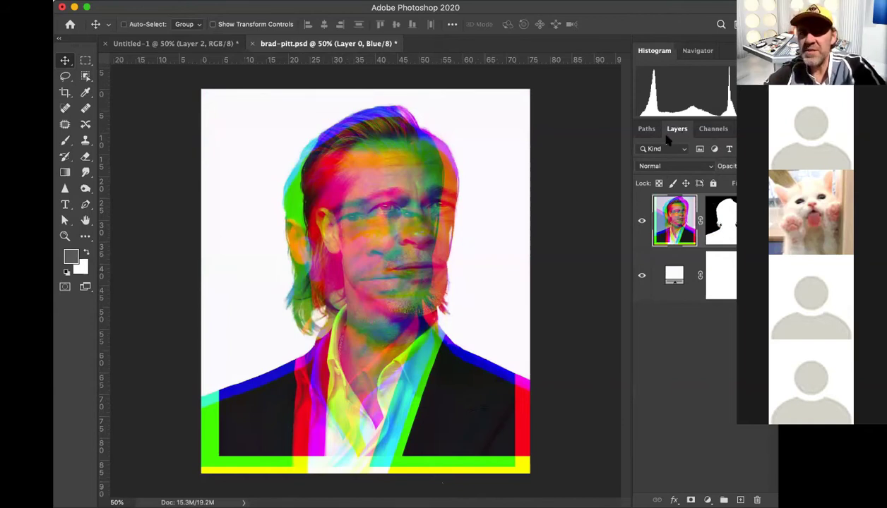
pyautogui.click(712, 131)
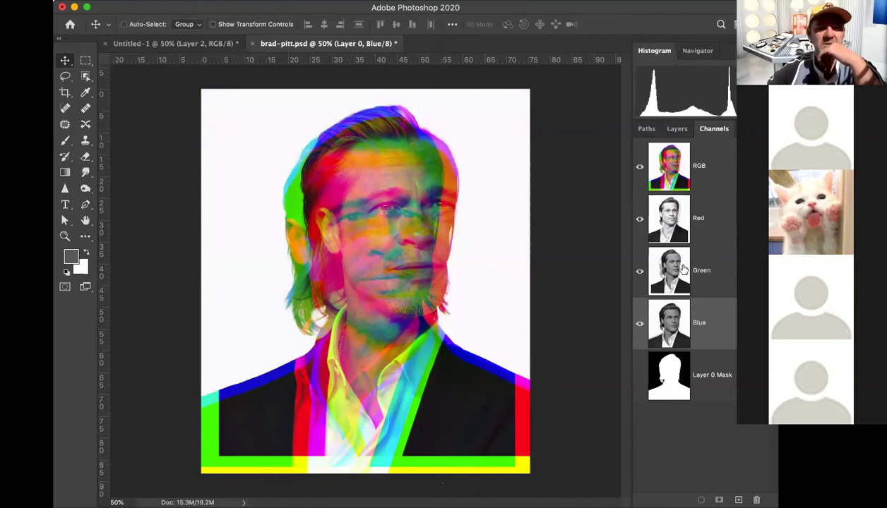
# Step: Target the Red channel, load it as a selection, and go to Filter > Distort
pyautogui.click(712, 224)
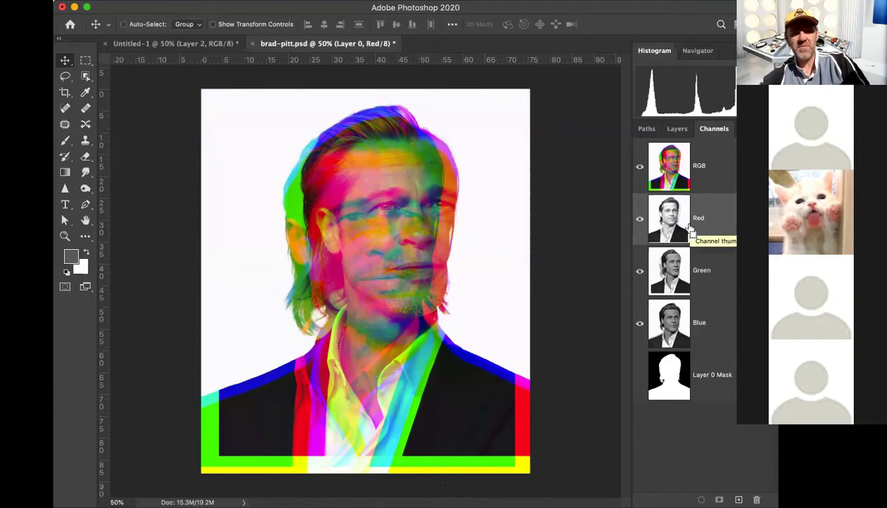
pyautogui.keyDown('super'); pyautogui.click(689, 226); pyautogui.keyUp('super')
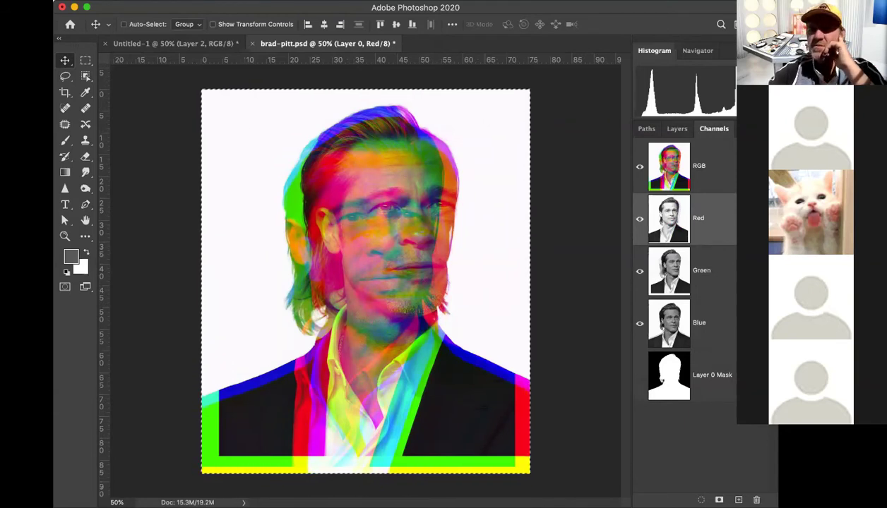
pyautogui.click(346, 0)
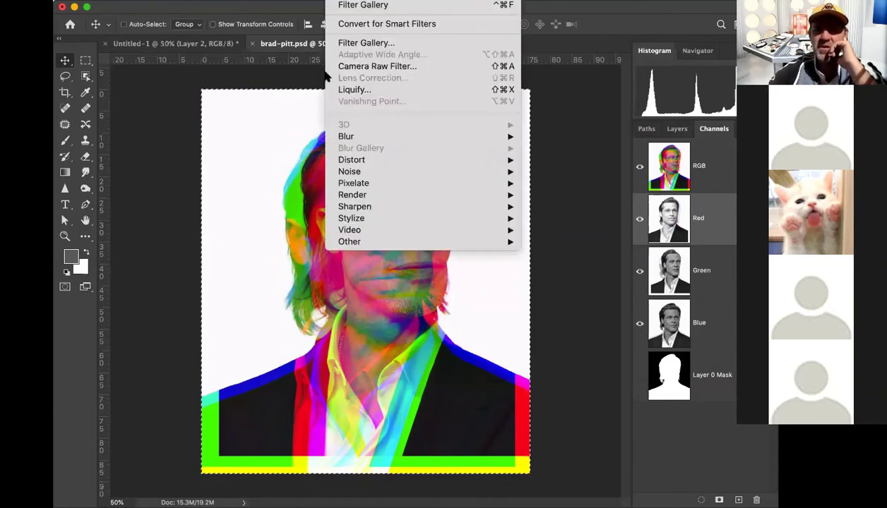
pyautogui.moveTo(371, 164)
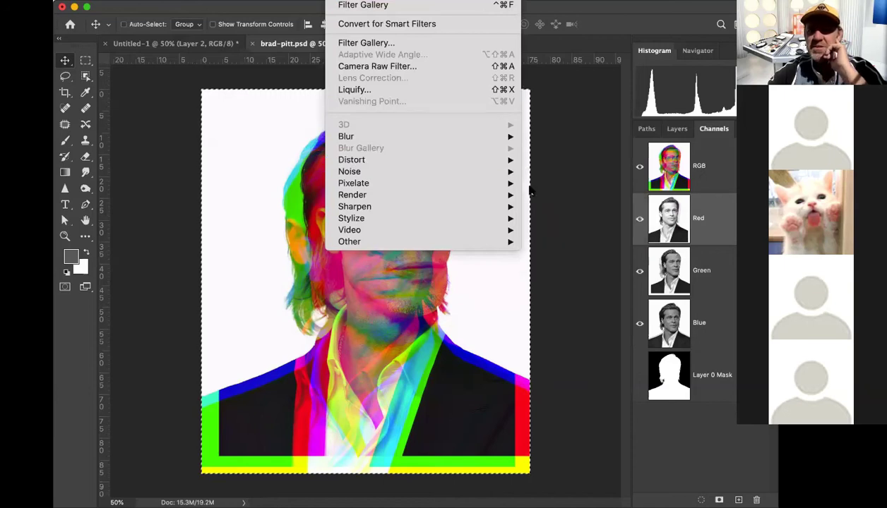
pyautogui.moveTo(487, 167)
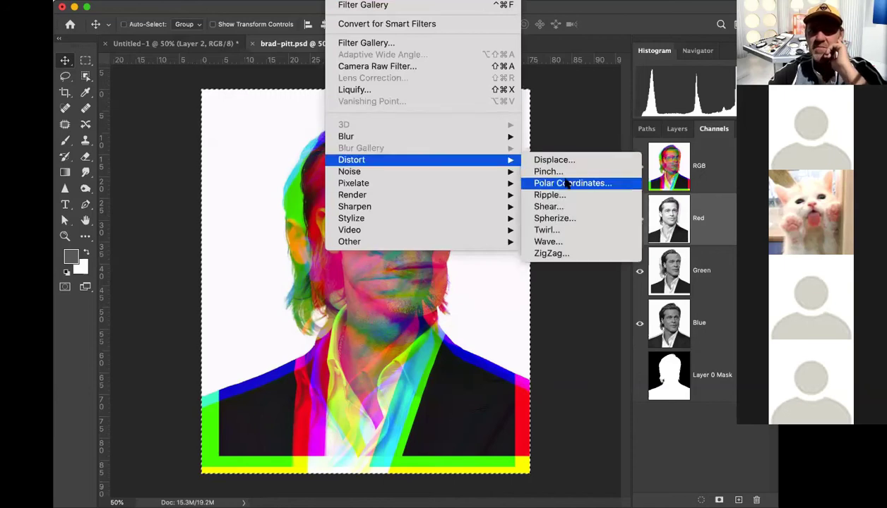
# Step: Apply Wave to Red: wavelength 1–372, amplitude 1–44, vertical scale 55%, 5 generators
pyautogui.click(547, 242)
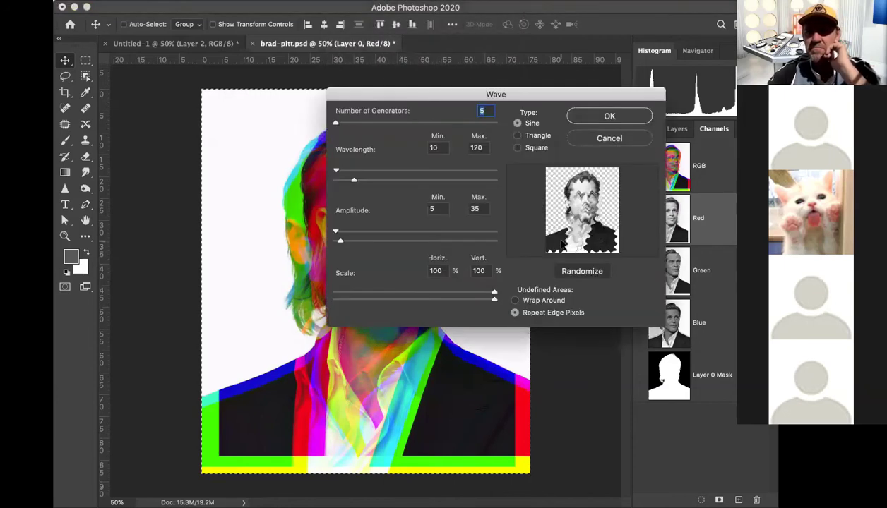
pyautogui.moveTo(417, 94); pyautogui.dragTo(511, 60)
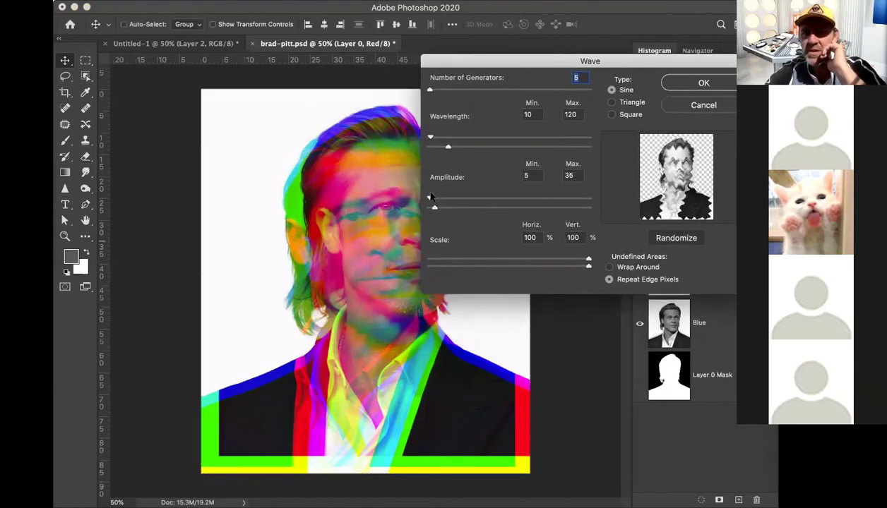
pyautogui.moveTo(447, 148); pyautogui.dragTo(488, 148)
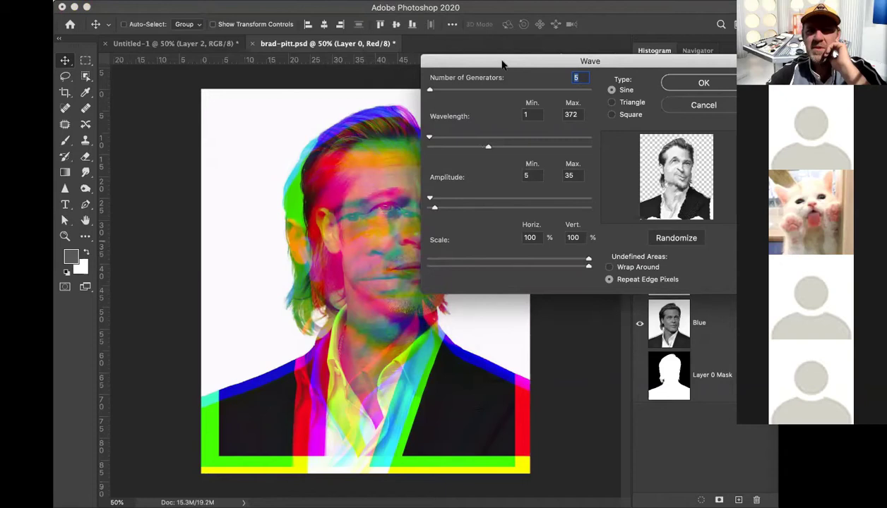
pyautogui.moveTo(502, 65); pyautogui.dragTo(559, 62)
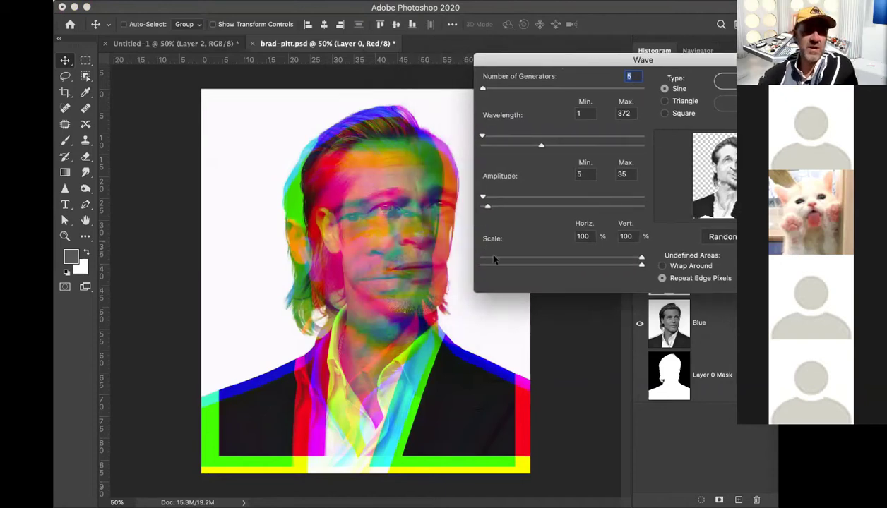
pyautogui.moveTo(479, 137); pyautogui.dragTo(454, 138)
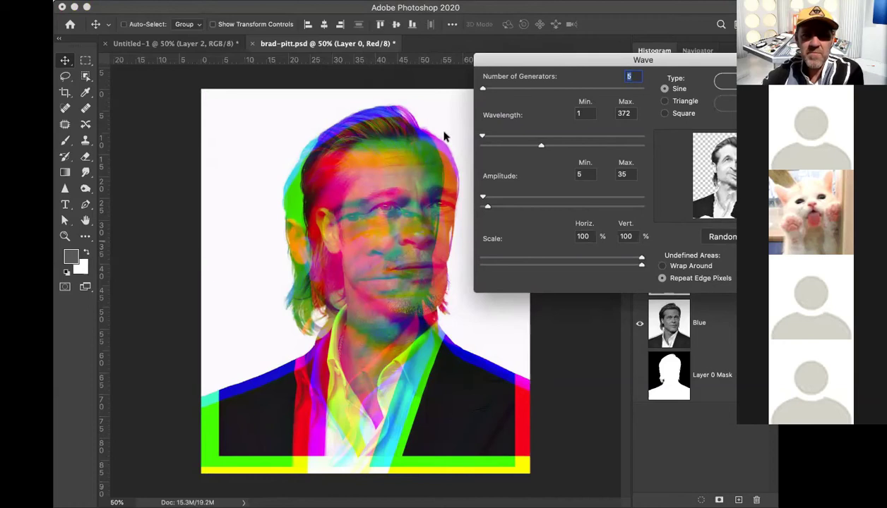
pyautogui.moveTo(486, 209)
pyautogui.mouseDown()
pyautogui.moveTo(497, 209)
pyautogui.moveTo(475, 203)
pyautogui.mouseUp()
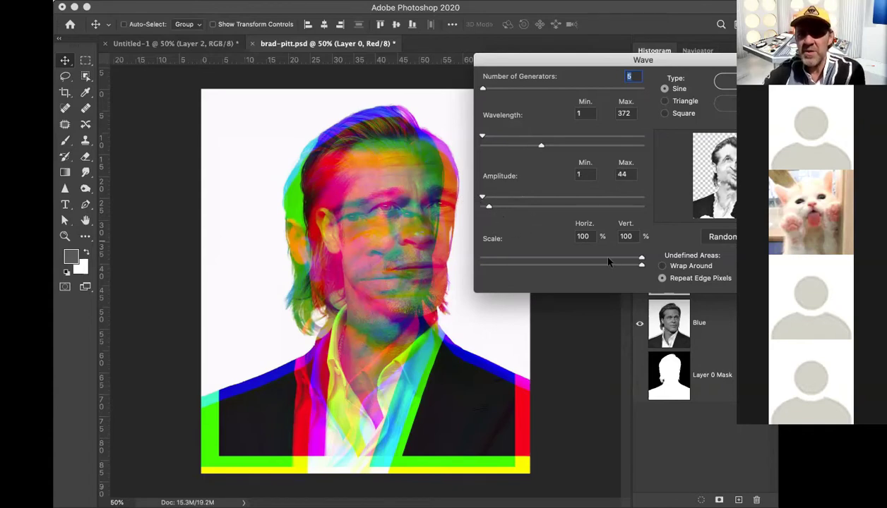
pyautogui.moveTo(636, 259); pyautogui.dragTo(603, 264)
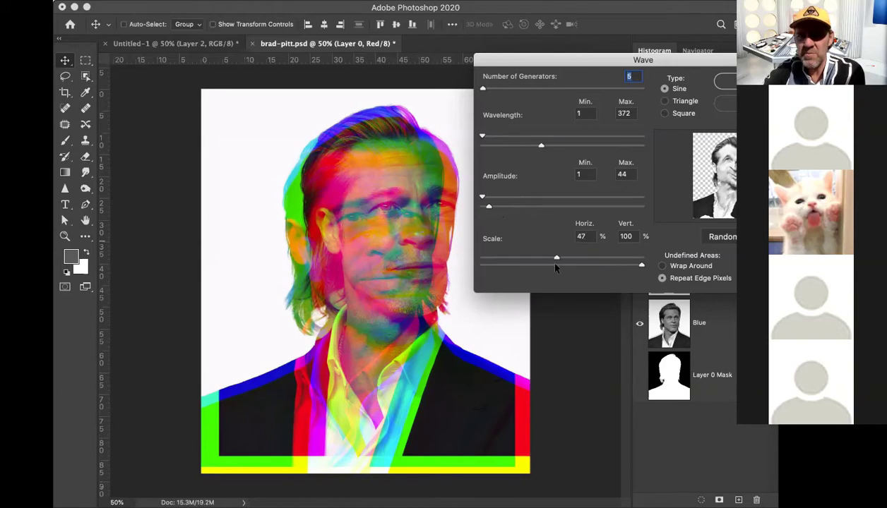
pyautogui.moveTo(541, 266); pyautogui.dragTo(694, 260)
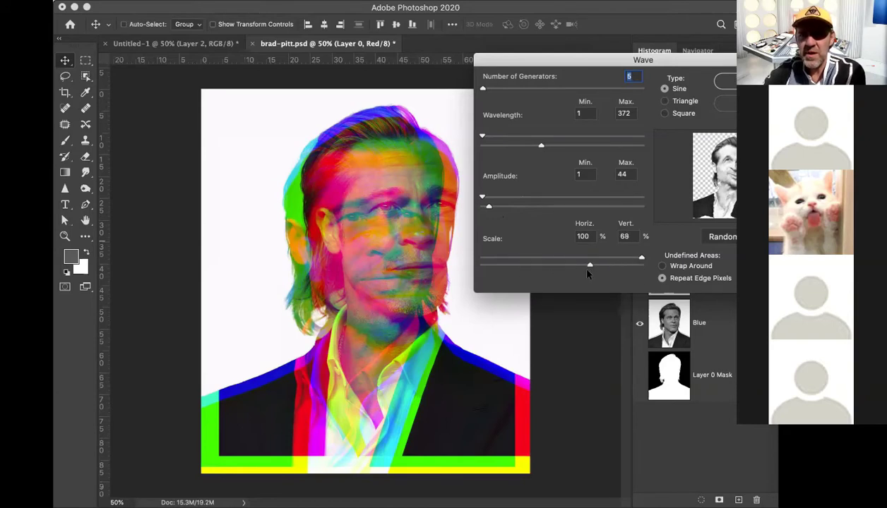
pyautogui.moveTo(580, 274)
pyautogui.mouseDown()
pyautogui.moveTo(431, 284)
pyautogui.moveTo(533, 277)
pyautogui.moveTo(500, 286)
pyautogui.moveTo(535, 286)
pyautogui.moveTo(514, 280)
pyautogui.moveTo(567, 274)
pyautogui.mouseUp()
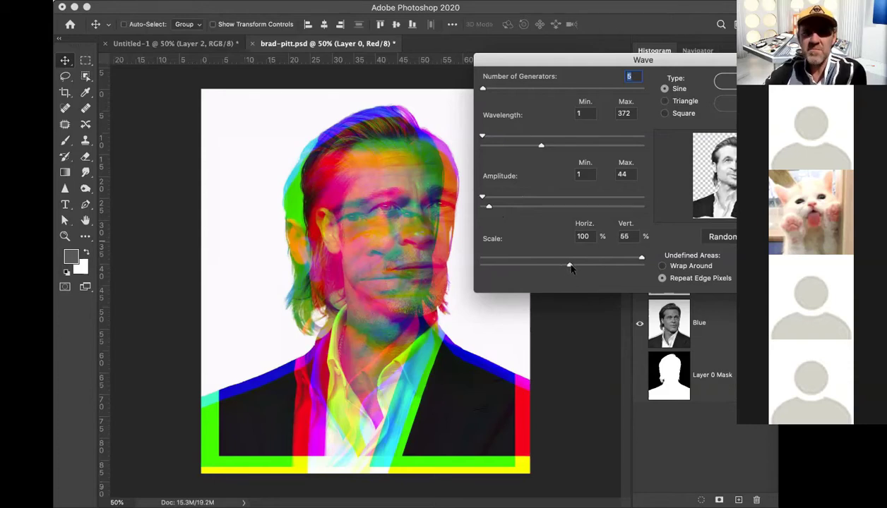
pyautogui.moveTo(483, 90); pyautogui.dragTo(483, 90)
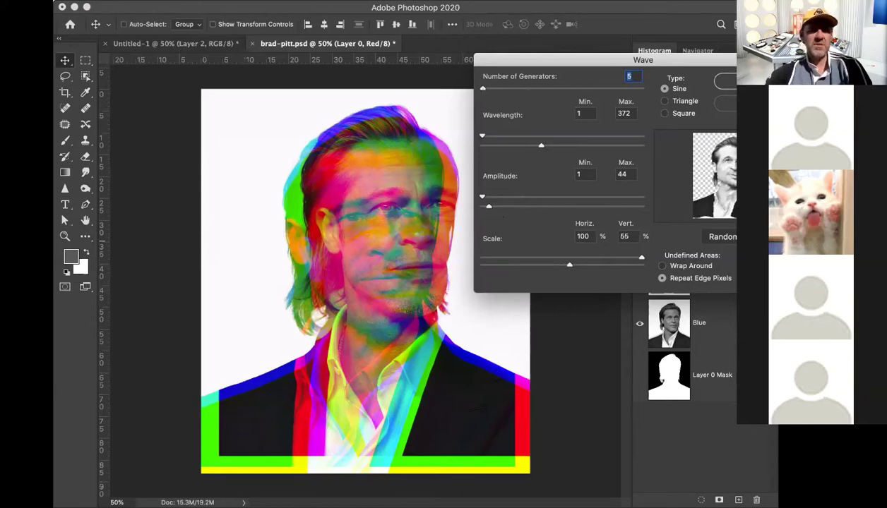
pyautogui.click(713, 80)
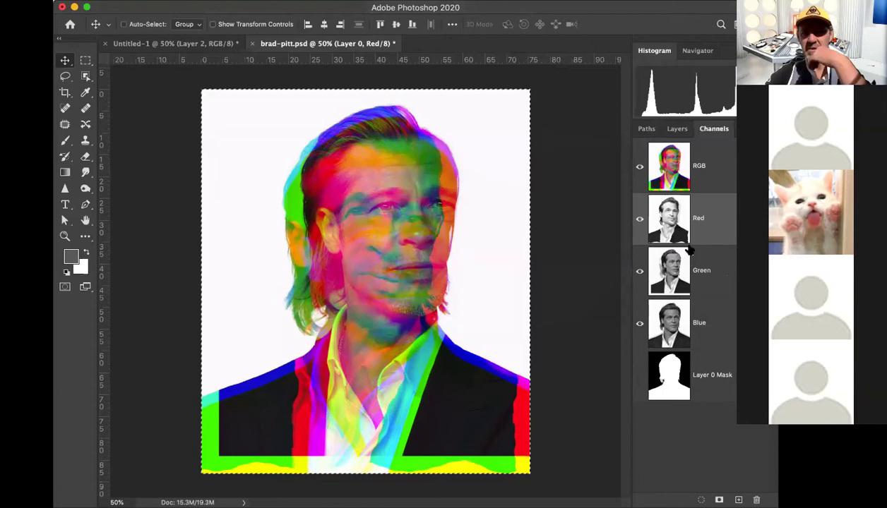
# Step: Hide Green and Blue to inspect the rippled Red channel, then restore full colour
pyautogui.click(638, 271)
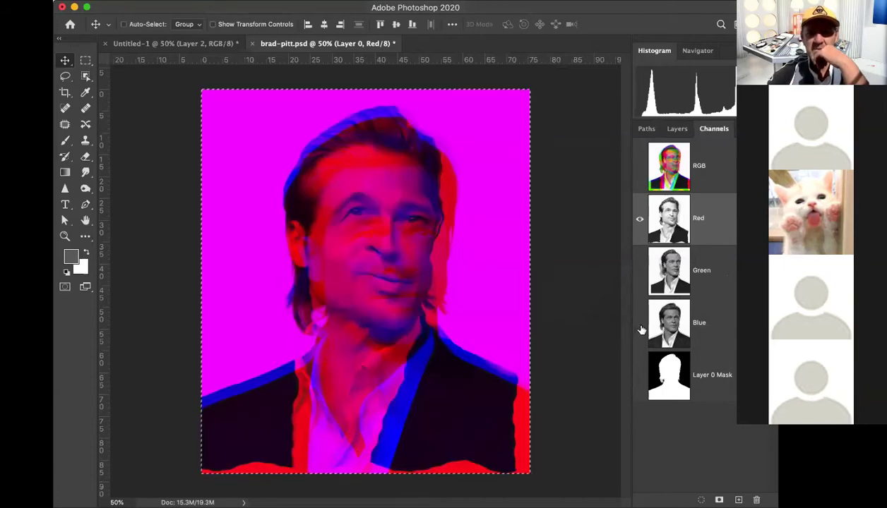
pyautogui.click(639, 322)
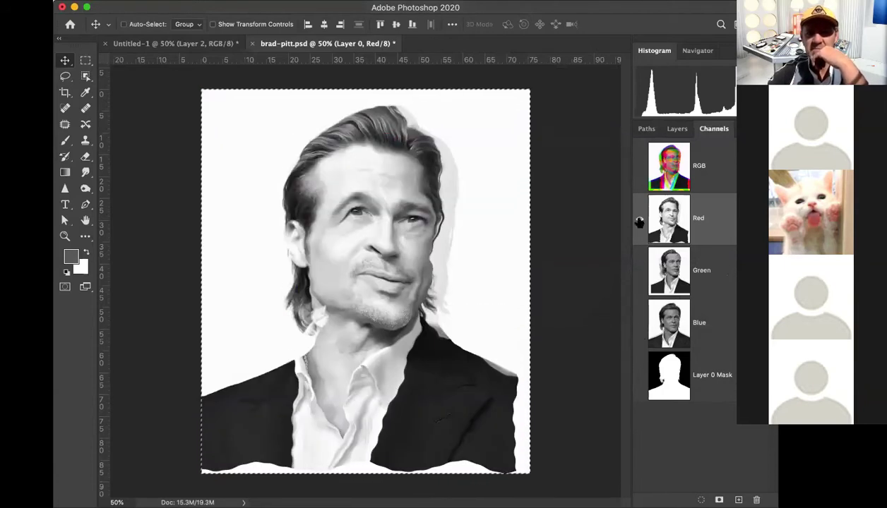
pyautogui.click(639, 271)
pyautogui.click(640, 323)
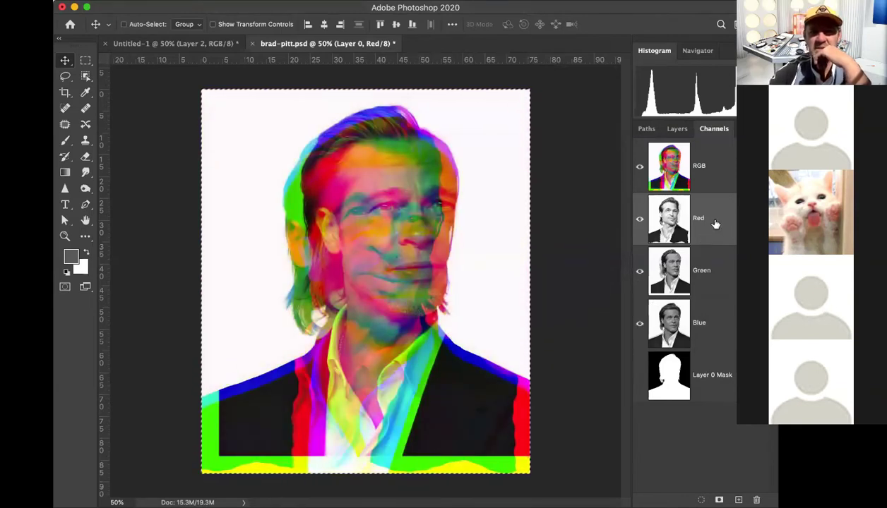
# Step: Ripple the Green channel with Wave at wavelength 1–568 and 100% vertical scale
pyautogui.click(720, 272)
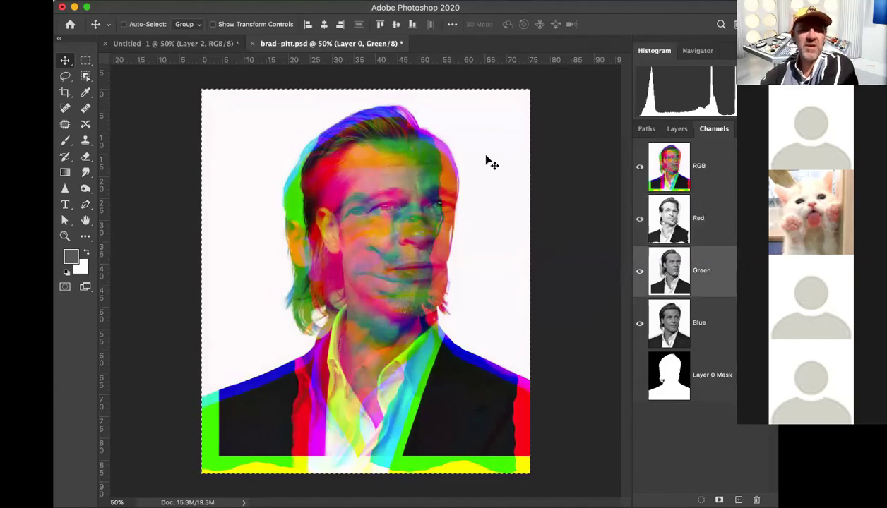
pyautogui.click(342, 2)
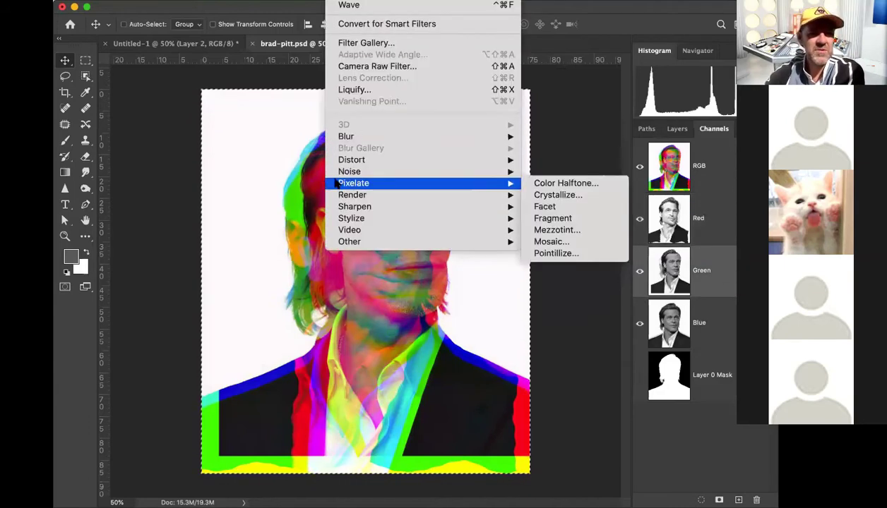
pyautogui.moveTo(343, 161)
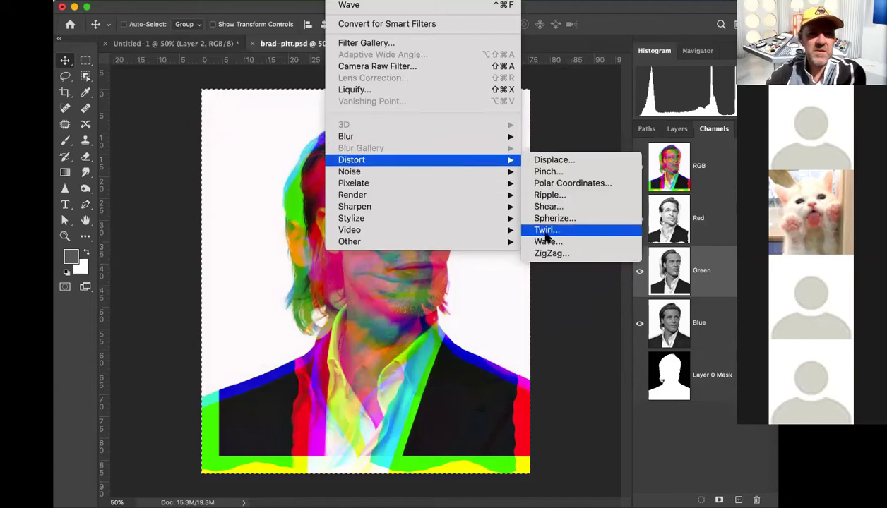
pyautogui.click(549, 243)
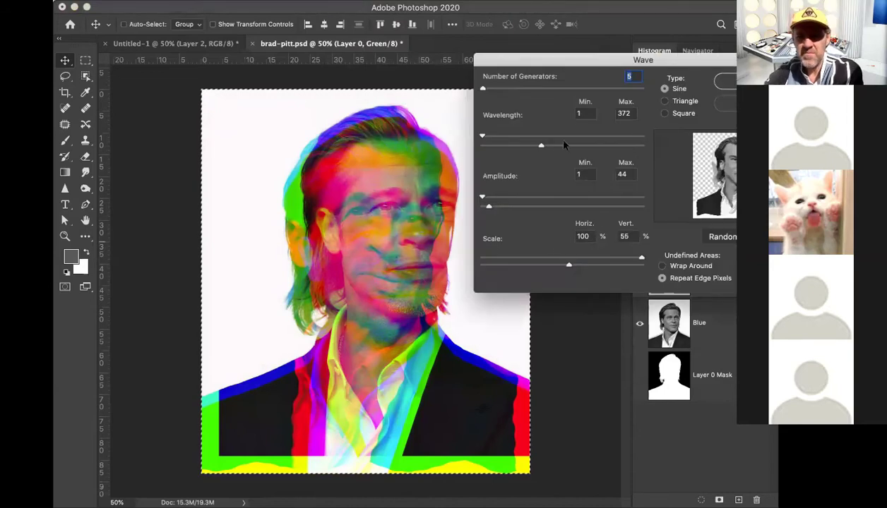
pyautogui.moveTo(543, 147); pyautogui.dragTo(567, 147)
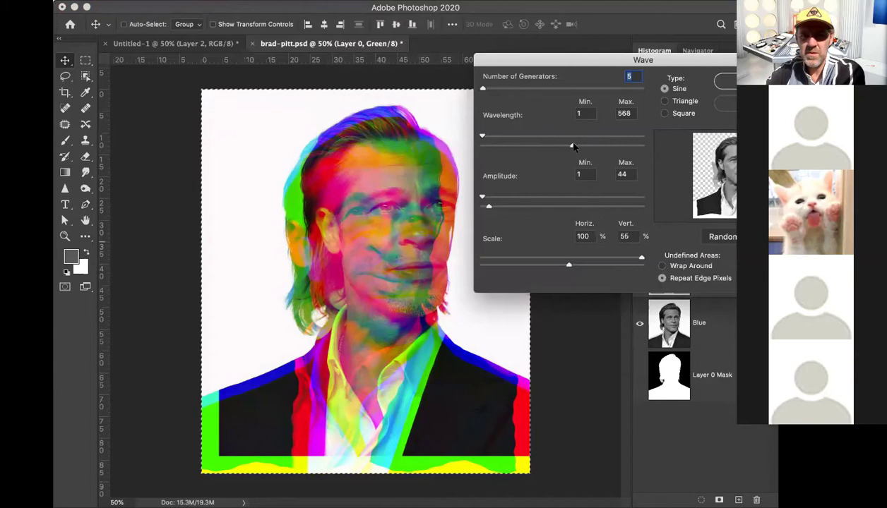
pyautogui.moveTo(568, 267); pyautogui.dragTo(660, 275)
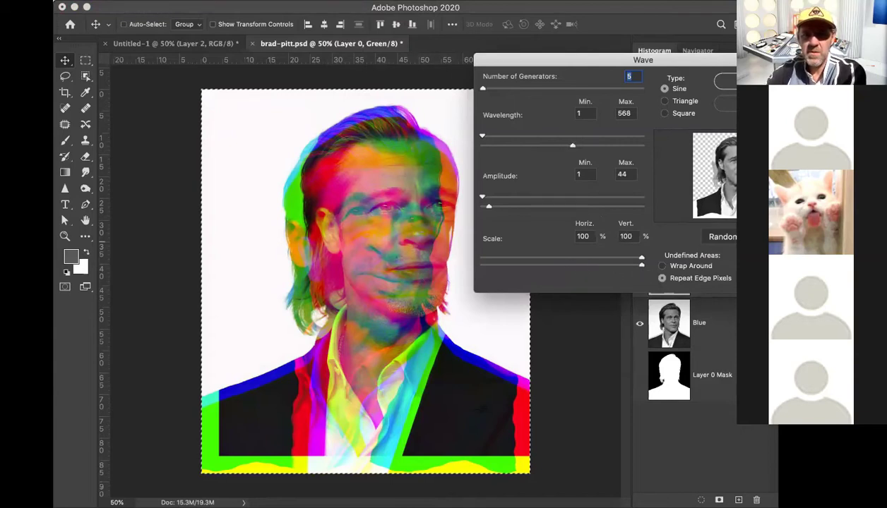
pyautogui.press('Return')
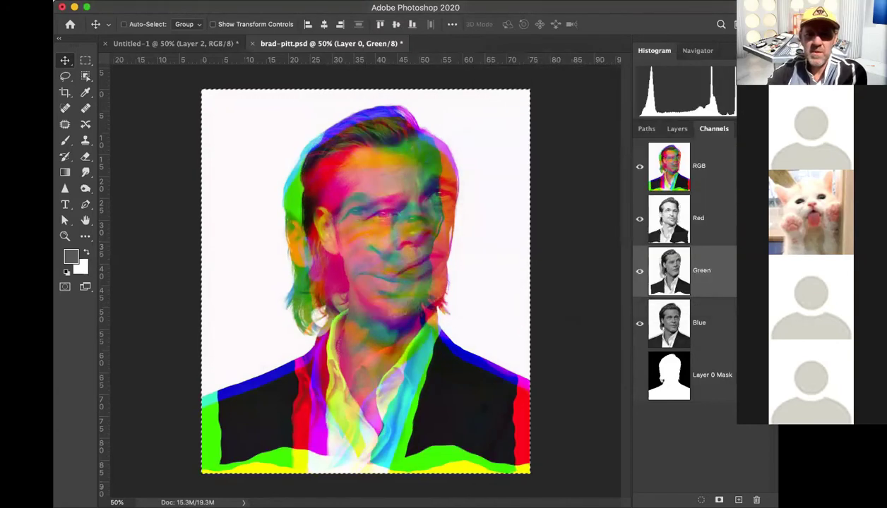
# Step: Target the Blue channel and briefly hide it to compare
pyautogui.click(717, 330)
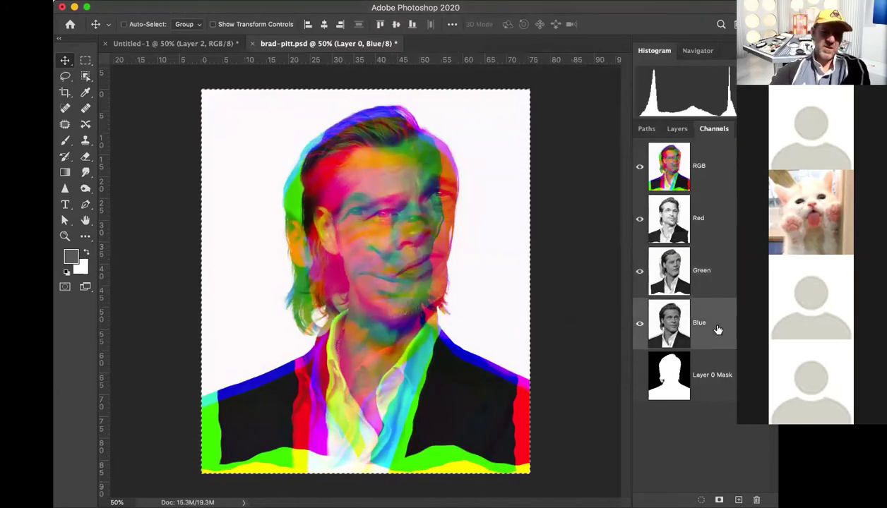
pyautogui.click(639, 324)
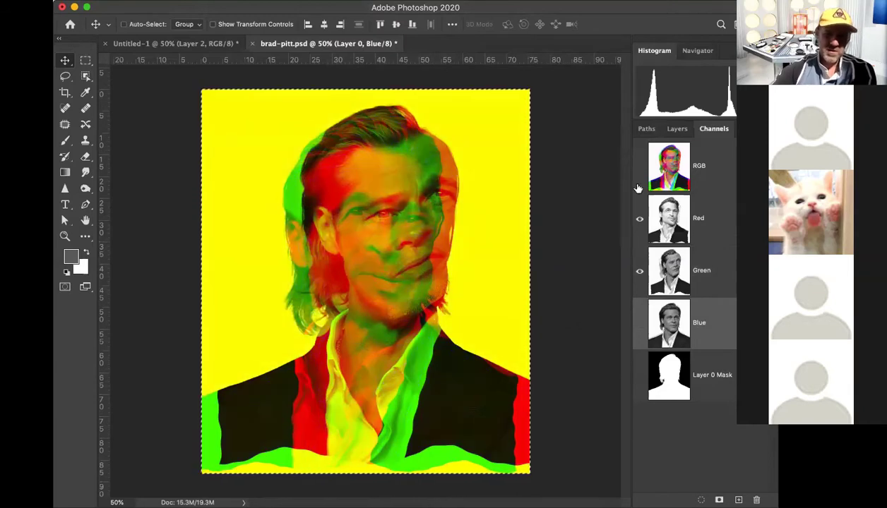
pyautogui.click(639, 323)
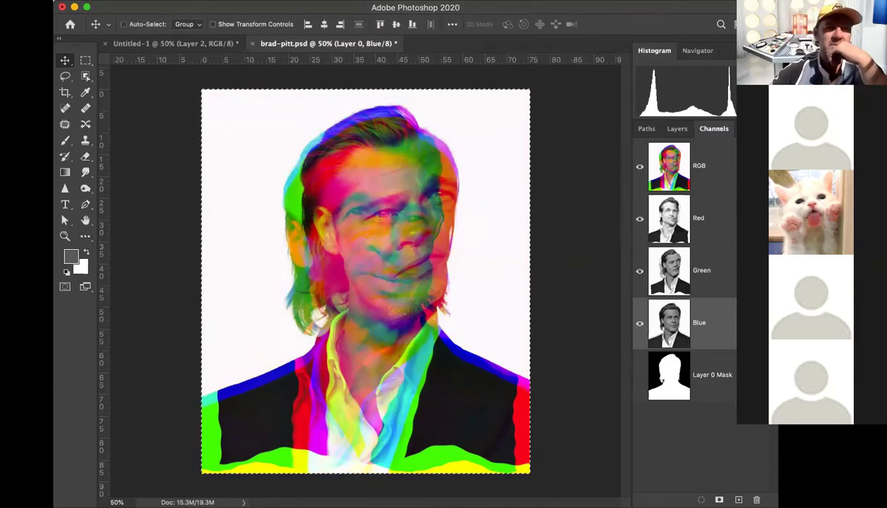
# Step: Apply Wave to the Blue channel with maximum wavelength reduced to 287
pyautogui.click(347, 1)
pyautogui.moveTo(358, 161)
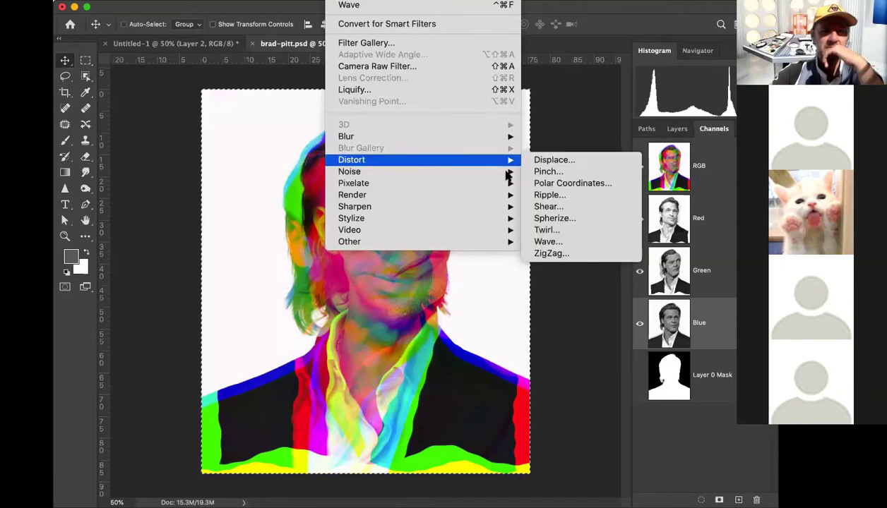
pyautogui.moveTo(471, 160)
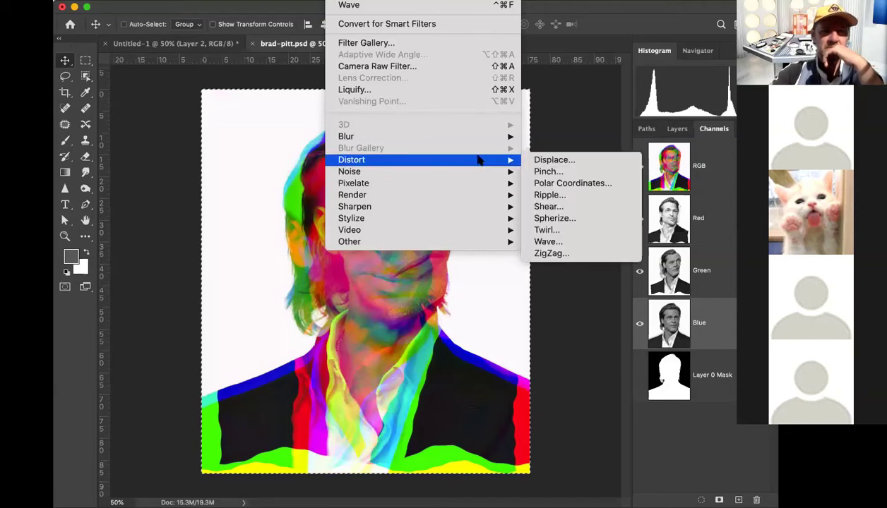
pyautogui.click(540, 242)
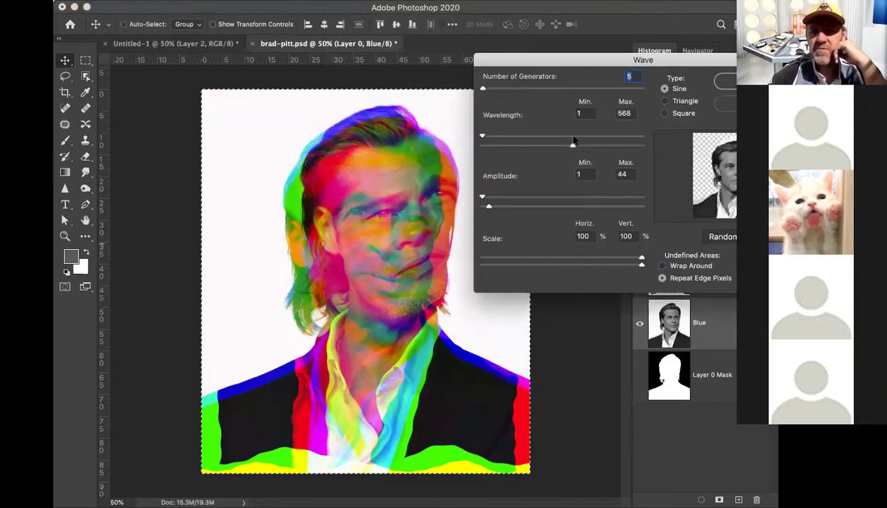
pyautogui.moveTo(572, 146); pyautogui.dragTo(527, 146)
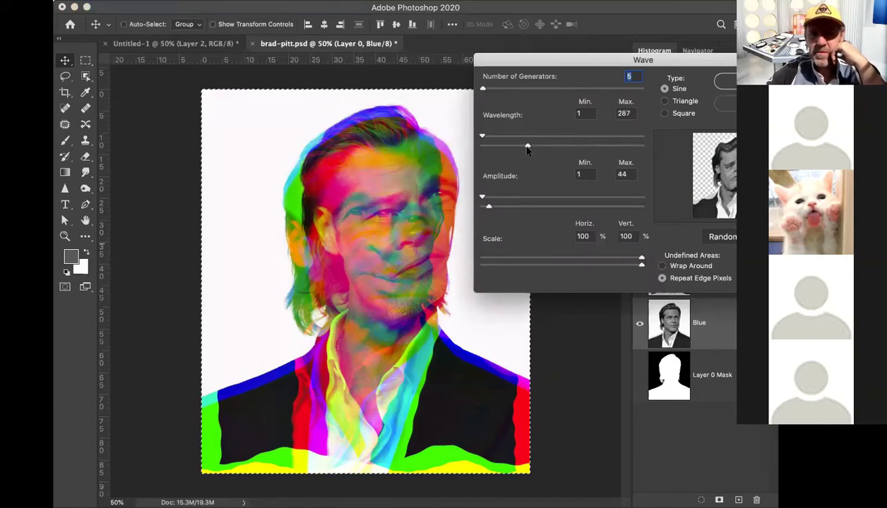
pyautogui.click(731, 81)
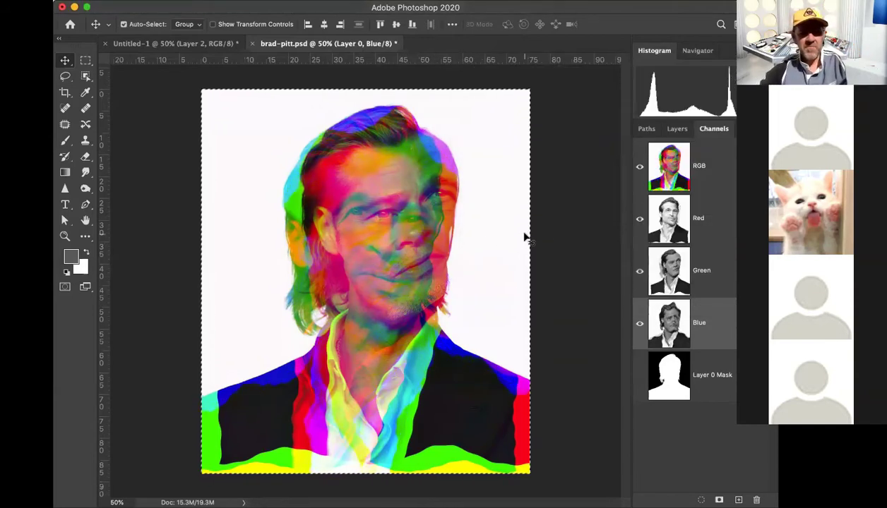
# Step: Select all of the Red channel, drag it right and slightly up, deselect, and hide Green
pyautogui.press('super+d')
pyautogui.click(660, 224)
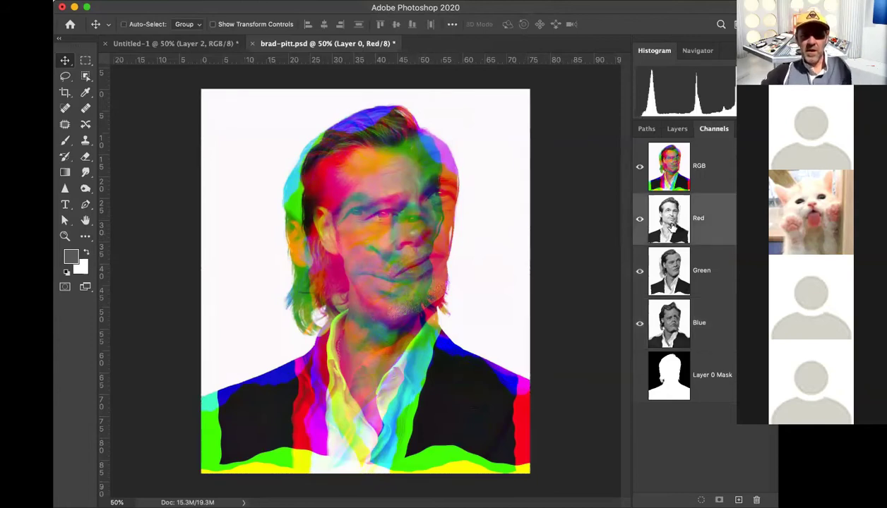
pyautogui.click(378, 211)
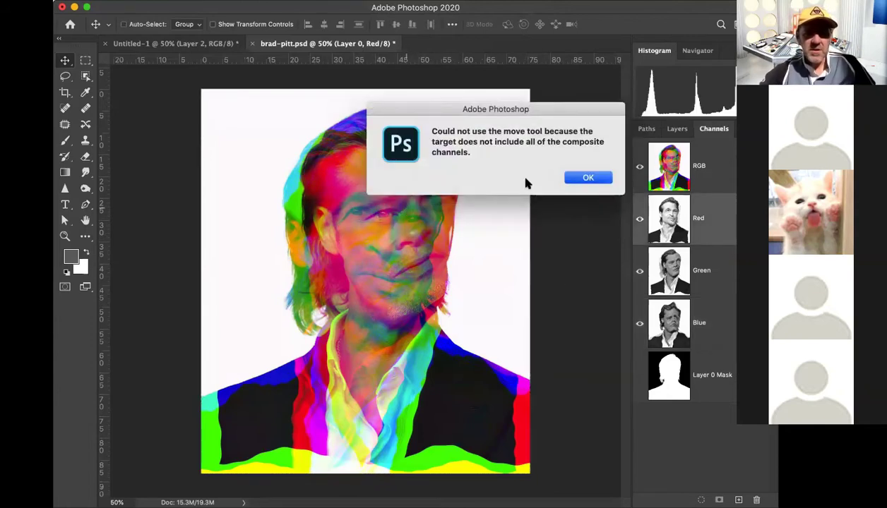
pyautogui.click(583, 182)
pyautogui.press('super+a')
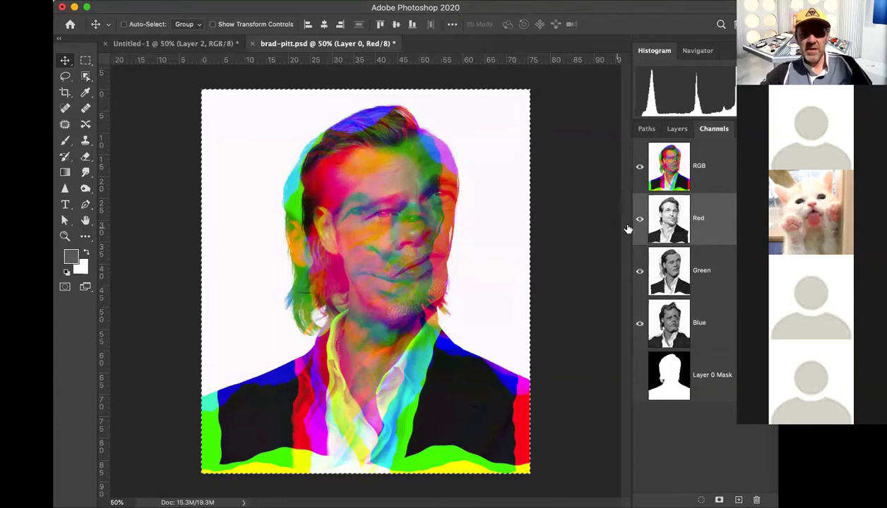
pyautogui.moveTo(374, 228); pyautogui.dragTo(350, 200)
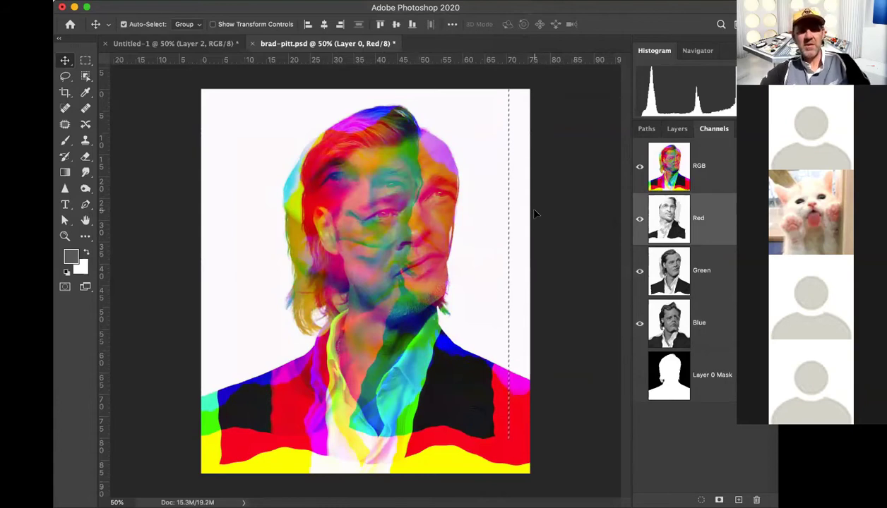
pyautogui.press('super+d')
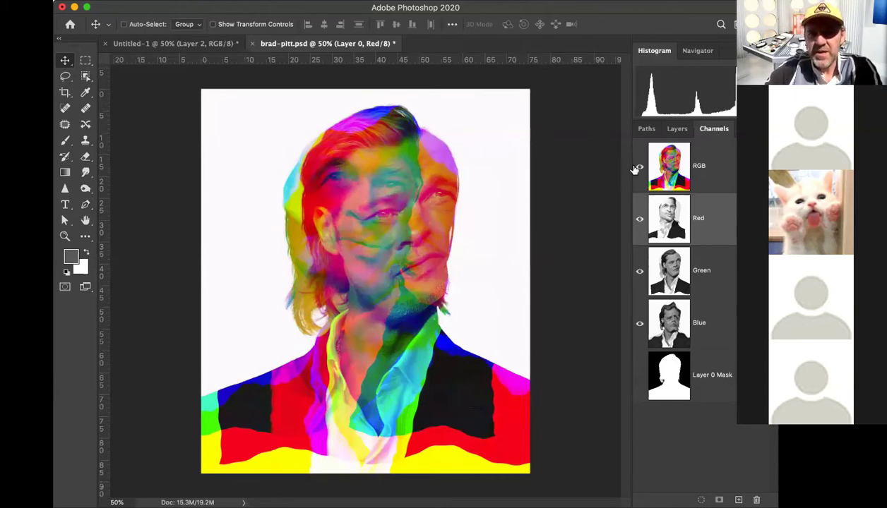
pyautogui.click(640, 271)
# Step: View Red alone, then bring Green and Blue back for full colour, and open File
pyautogui.click(640, 325)
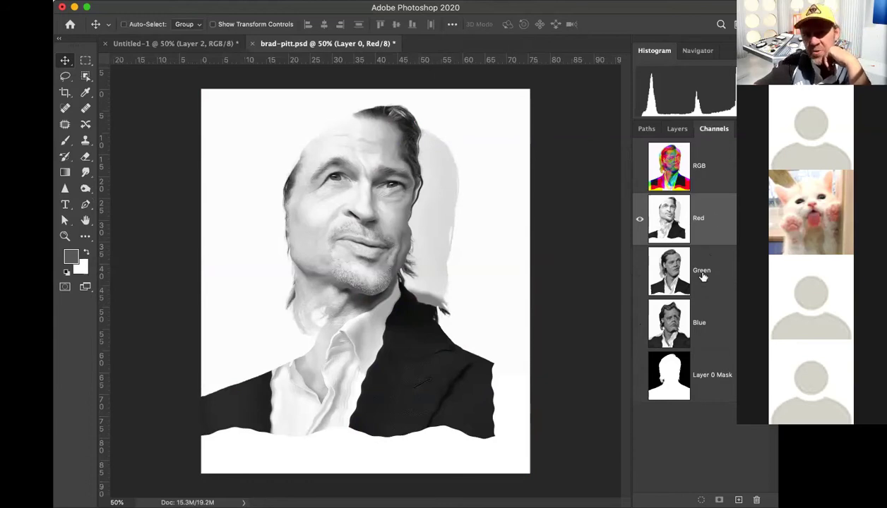
pyautogui.click(725, 270)
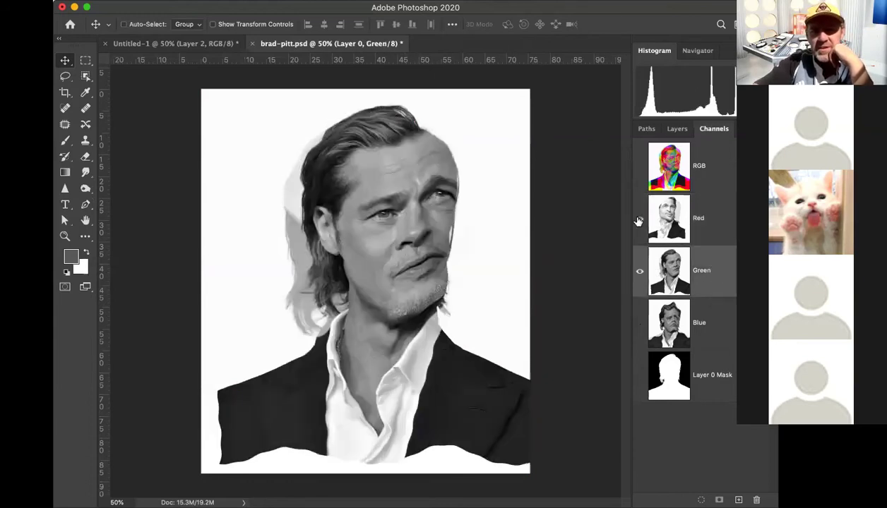
pyautogui.click(639, 219)
pyautogui.click(639, 323)
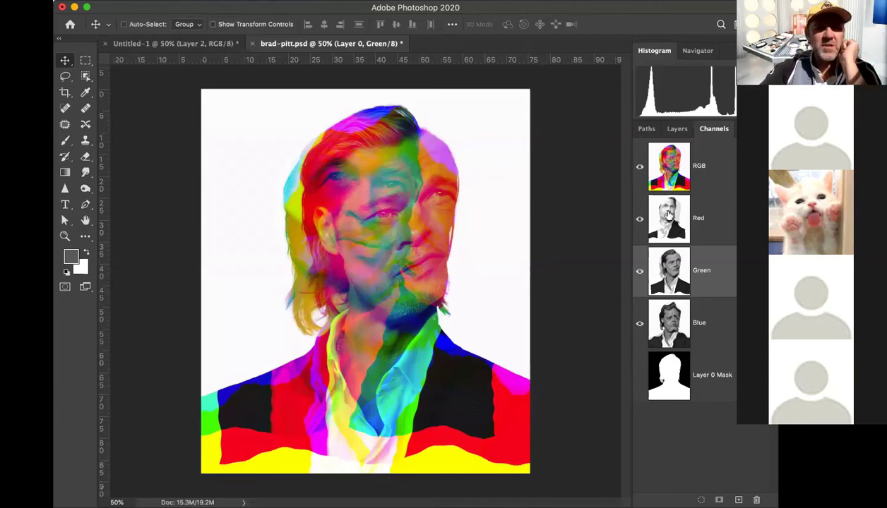
pyautogui.click(152, 2)
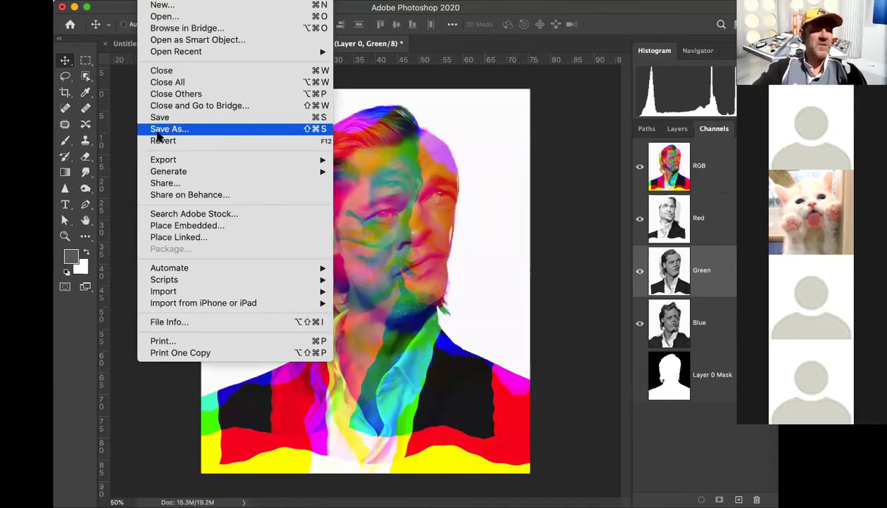
# Step: Revert brad-pitt.psd to its original portrait and select Layer 0 in the layer list
pyautogui.click(162, 142)
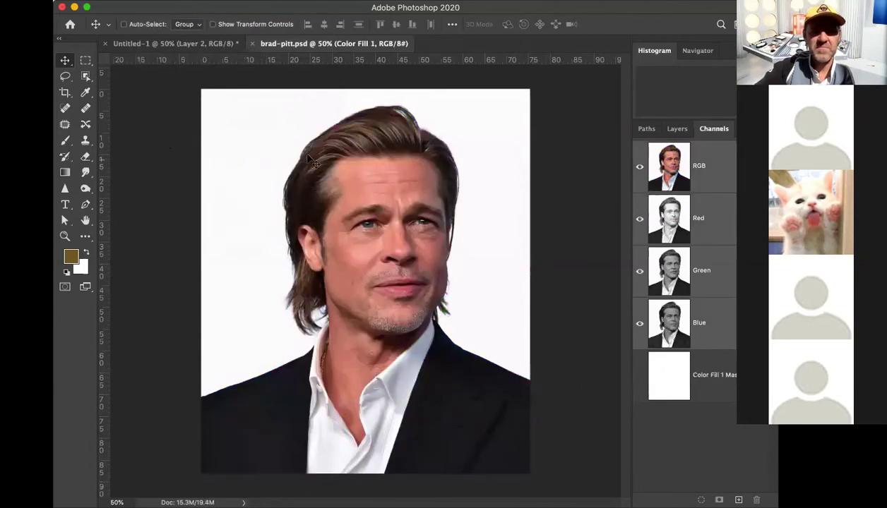
pyautogui.click(663, 130)
pyautogui.click(646, 129)
pyautogui.click(672, 129)
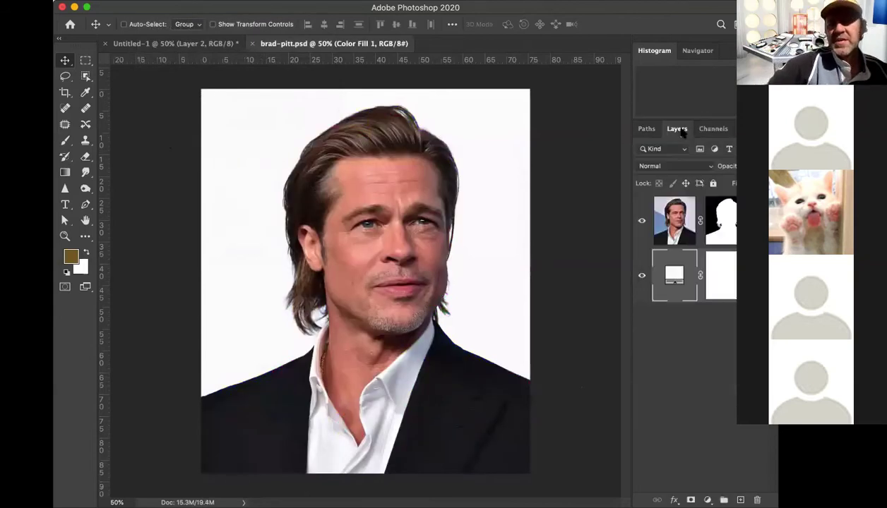
pyautogui.click(672, 223)
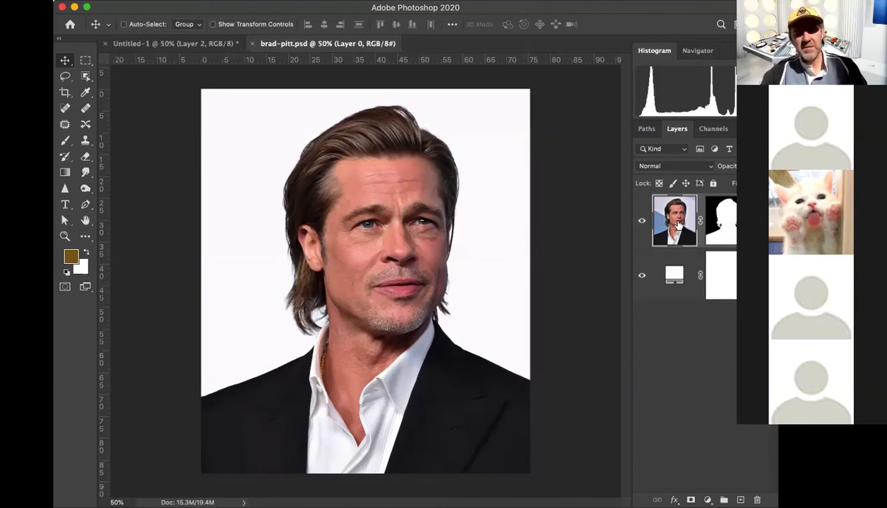
# Step: Copy the portrait layer's contents and paste them into three new channels, Alpha 1 to Alpha 3
pyautogui.press('super')
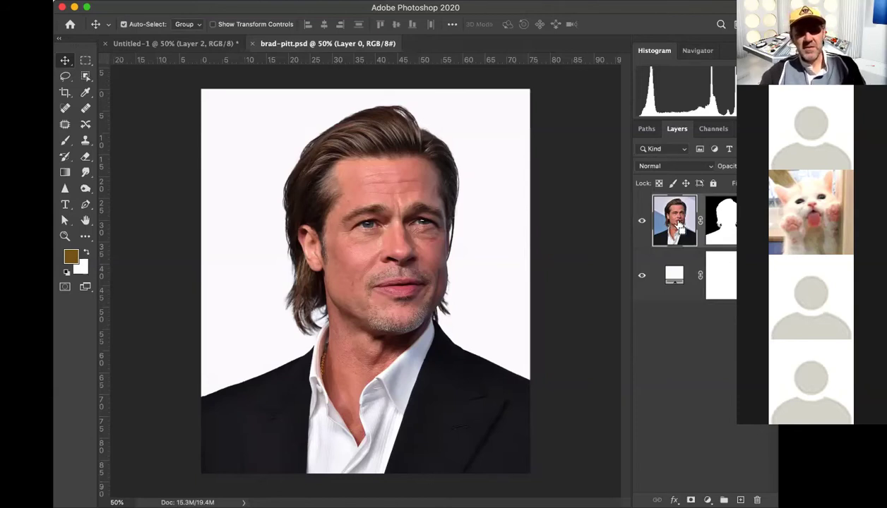
pyautogui.keyDown('super'); pyautogui.click(679, 226); pyautogui.keyUp('super')
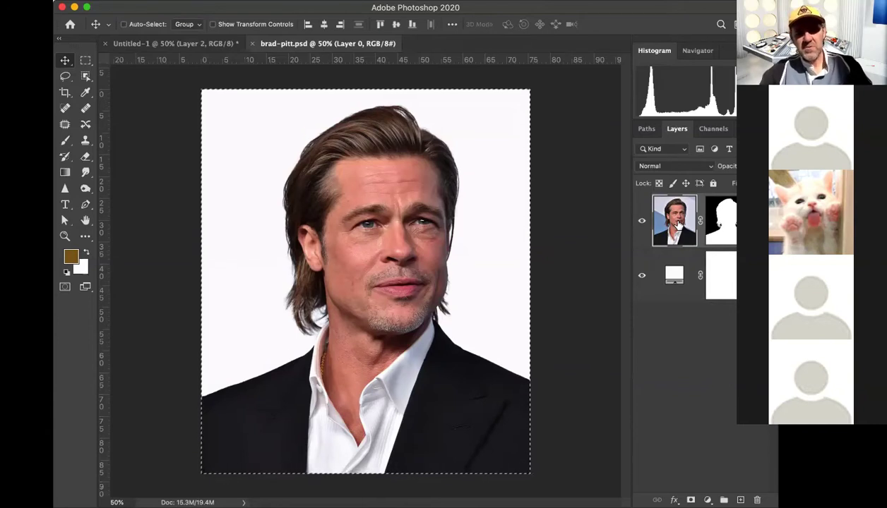
pyautogui.press('super')
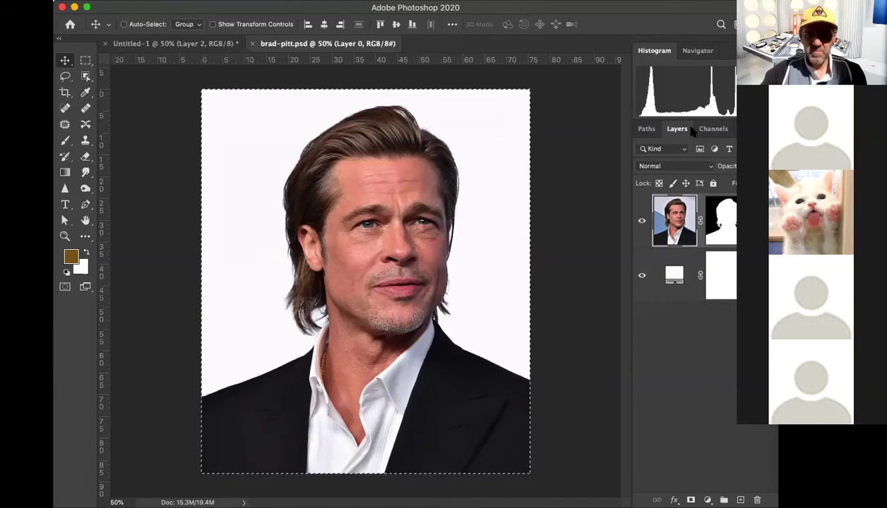
pyautogui.click(711, 133)
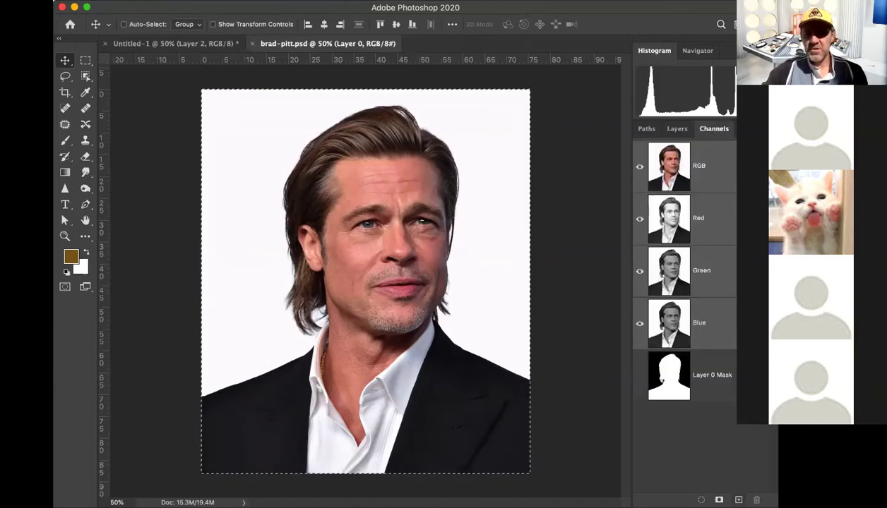
pyautogui.click(738, 500)
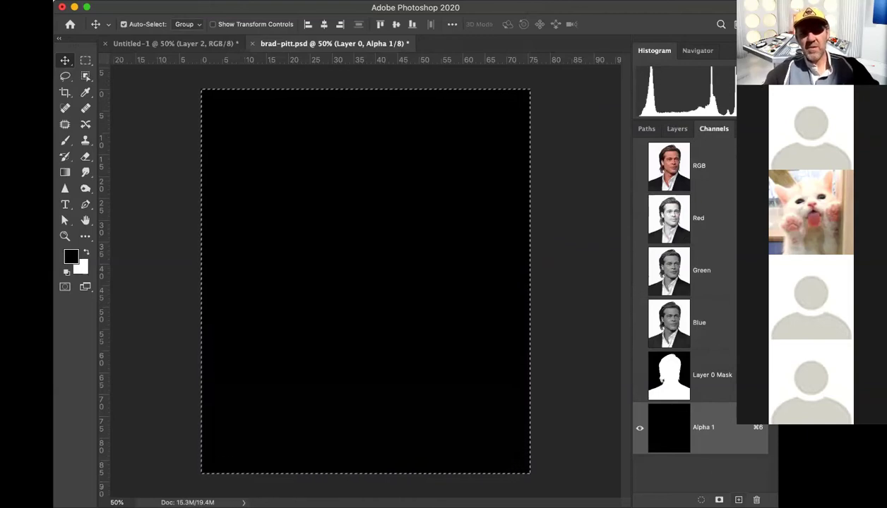
pyautogui.press('super+v')
pyautogui.click(738, 500)
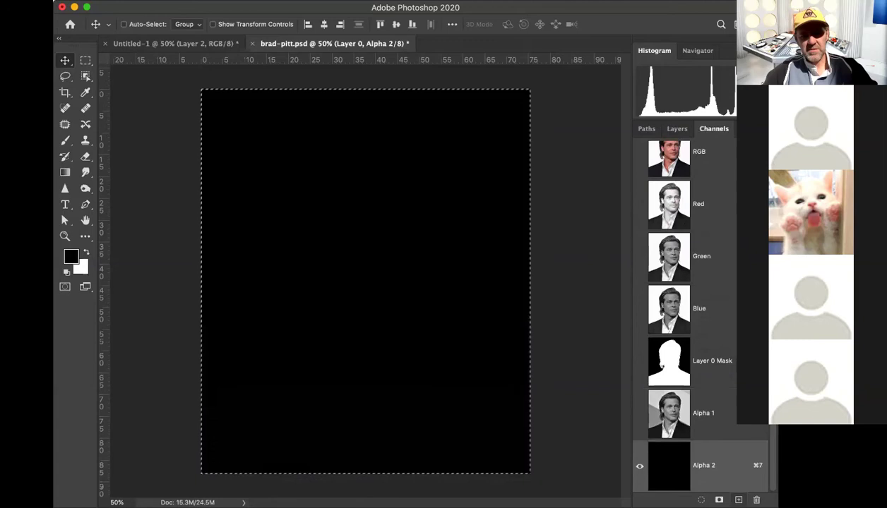
pyautogui.press('super+v')
pyautogui.click(738, 500)
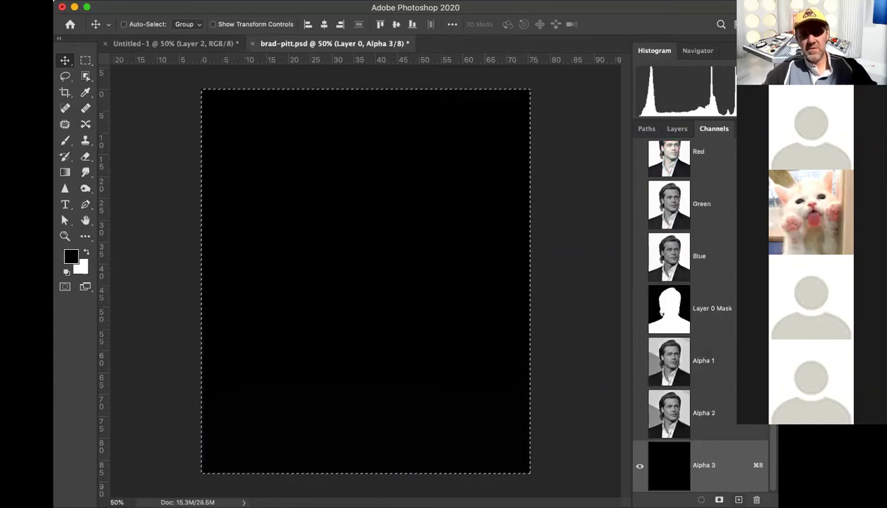
pyautogui.press('super+v')
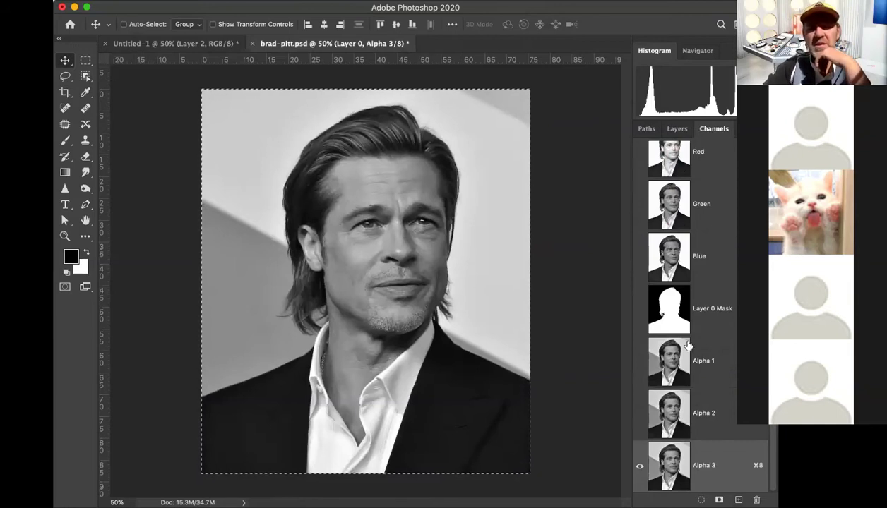
# Step: Apply Levels of 37 / 1.00 / 88 to the Alpha 1 channel
pyautogui.click(726, 364)
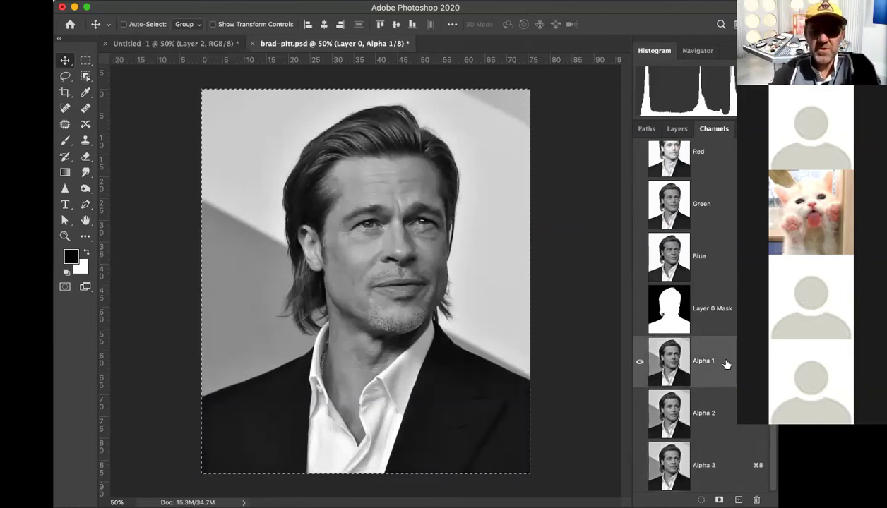
pyautogui.press('super')
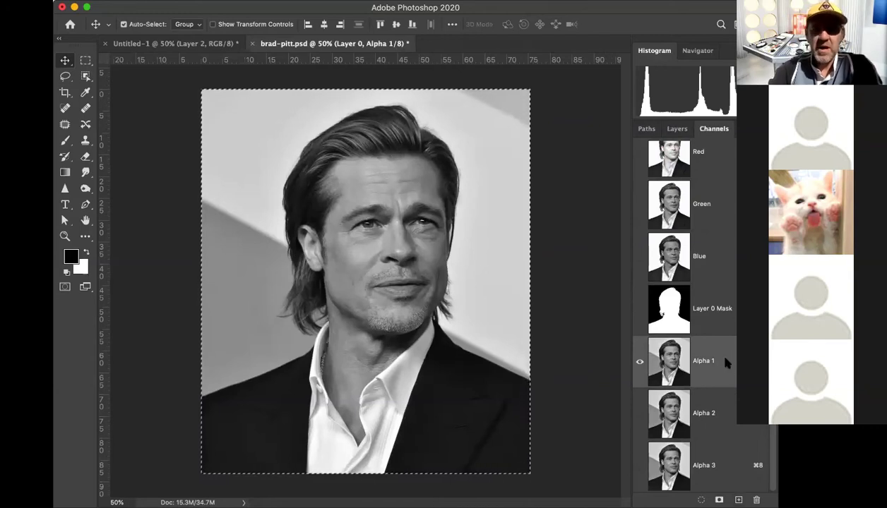
pyautogui.press('super+l')
pyautogui.moveTo(713, 92); pyautogui.dragTo(558, 50)
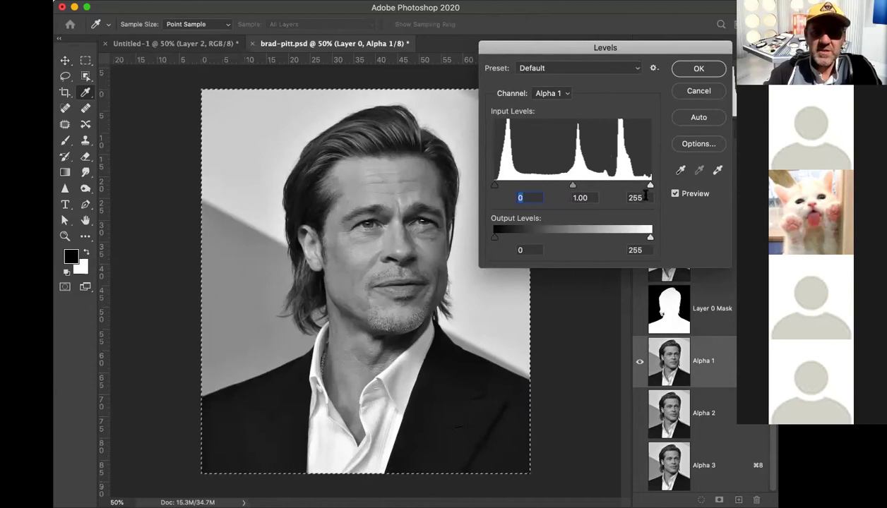
pyautogui.moveTo(651, 186); pyautogui.dragTo(519, 189)
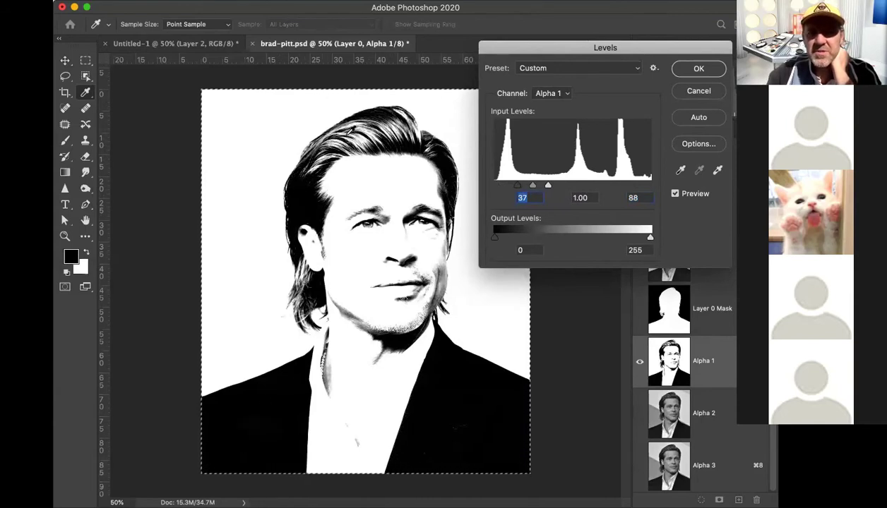
pyautogui.click(699, 69)
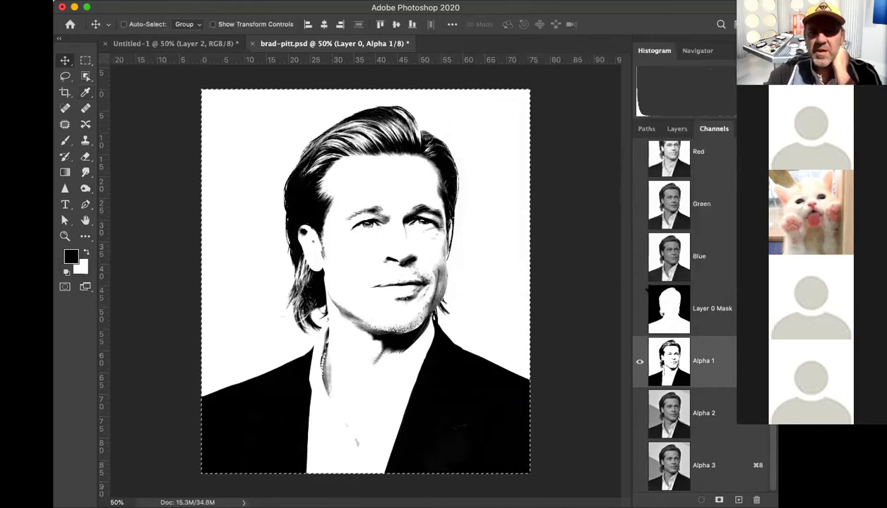
# Step: Apply Levels of 154 / 1.00 / 179 to Alpha 2, then move Alpha 3 above it
pyautogui.click(732, 416)
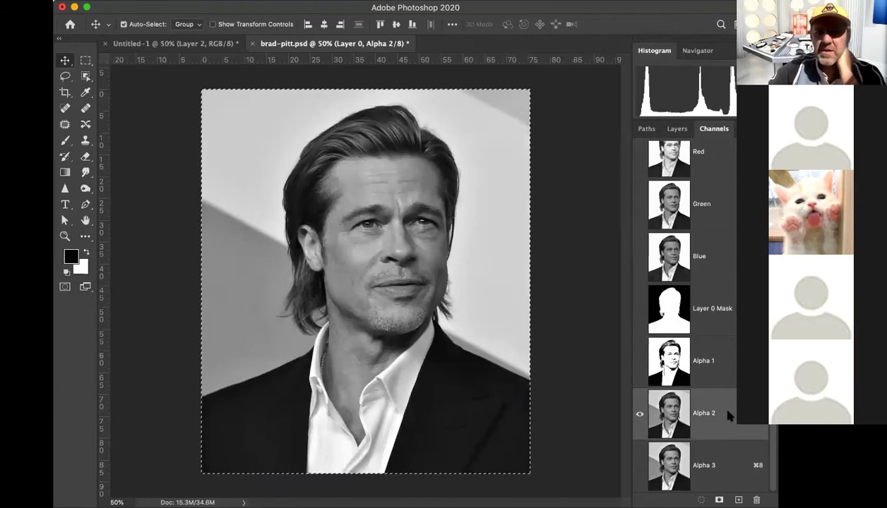
pyautogui.press('super+l')
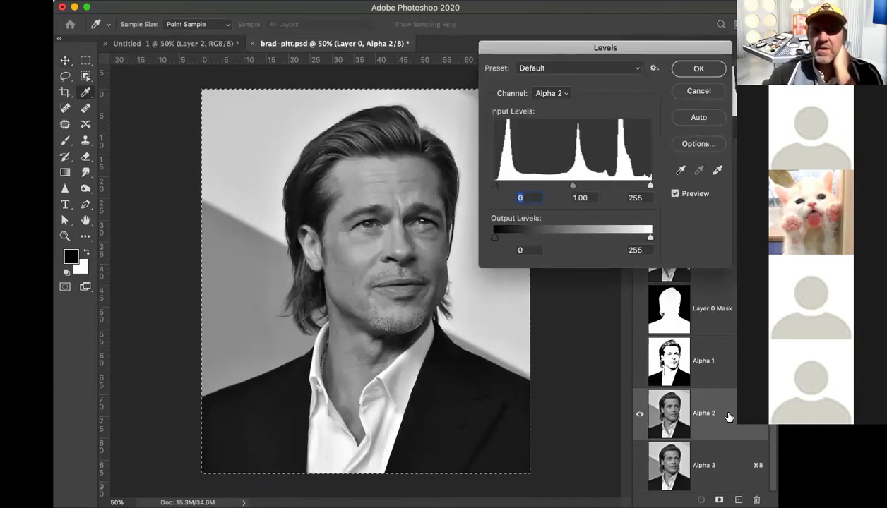
pyautogui.moveTo(650, 185)
pyautogui.mouseDown()
pyautogui.moveTo(627, 186)
pyautogui.moveTo(634, 187)
pyautogui.mouseUp()
pyautogui.click(634, 187)
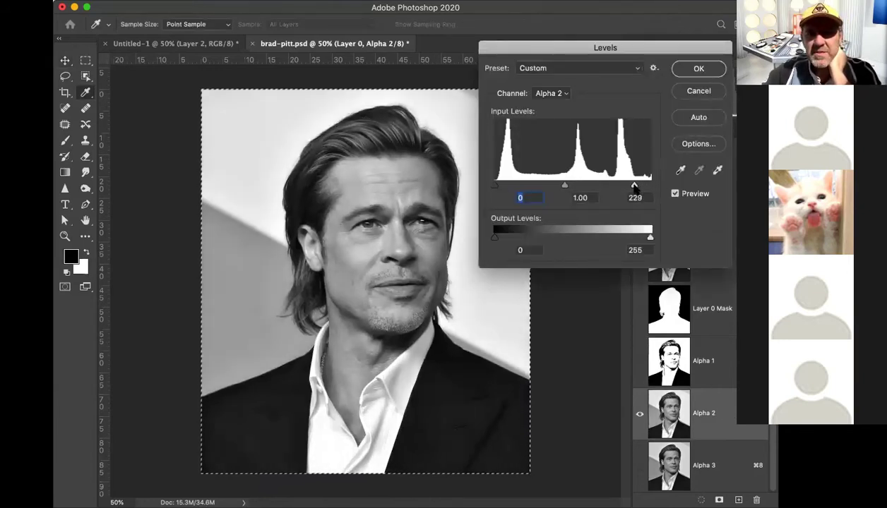
pyautogui.moveTo(495, 187); pyautogui.dragTo(610, 186)
pyautogui.click(621, 185)
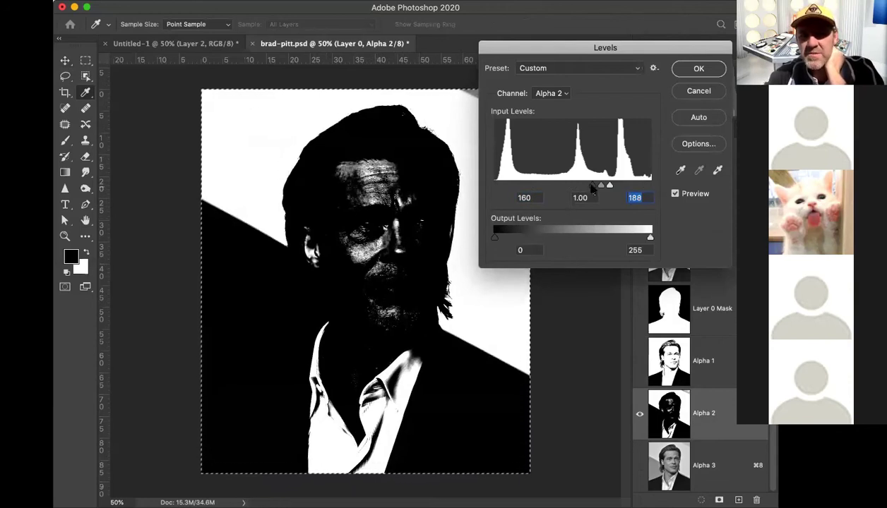
pyautogui.moveTo(593, 187); pyautogui.dragTo(603, 187)
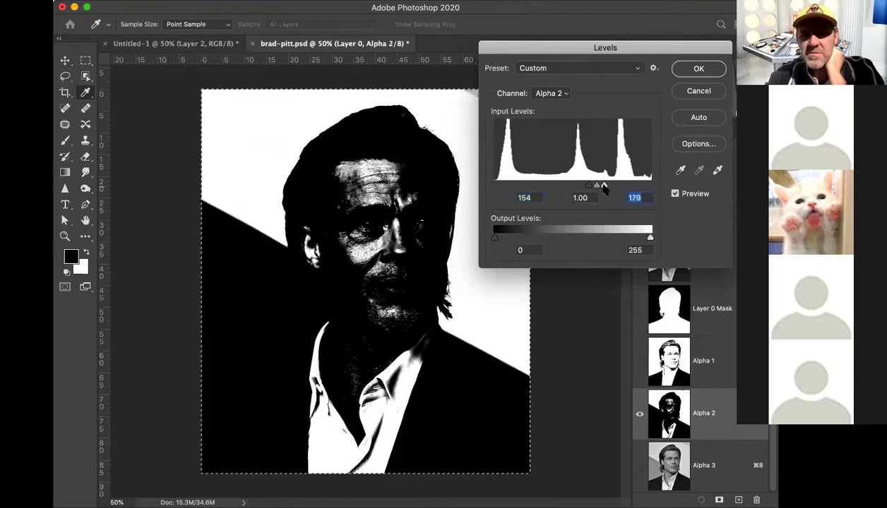
pyautogui.click(690, 70)
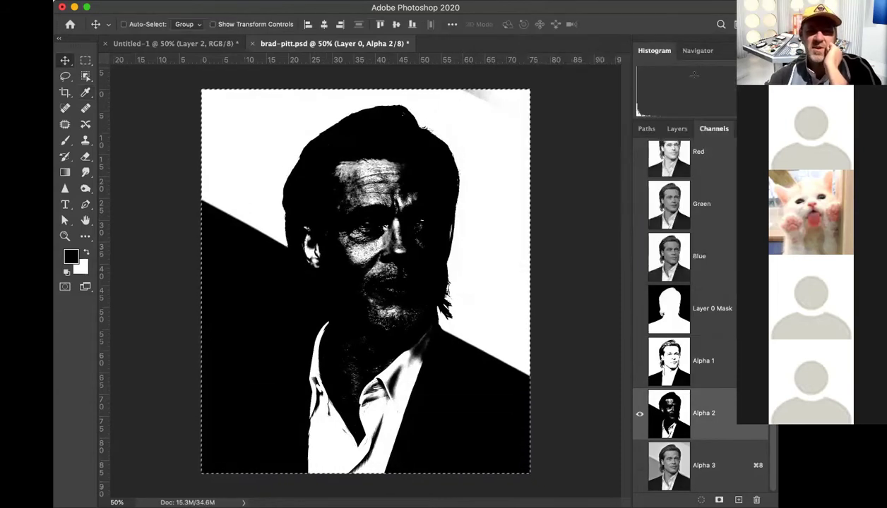
pyautogui.moveTo(655, 467); pyautogui.dragTo(671, 398)
# Step: Apply Levels of 121 / 1.00 / 172 to the Alpha 3 channel
pyautogui.click(720, 413)
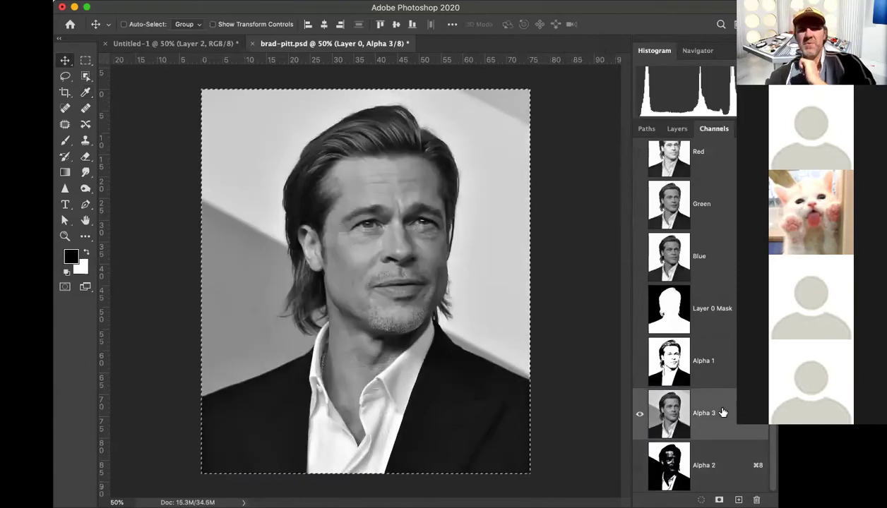
pyautogui.press('super')
pyautogui.press('super+l')
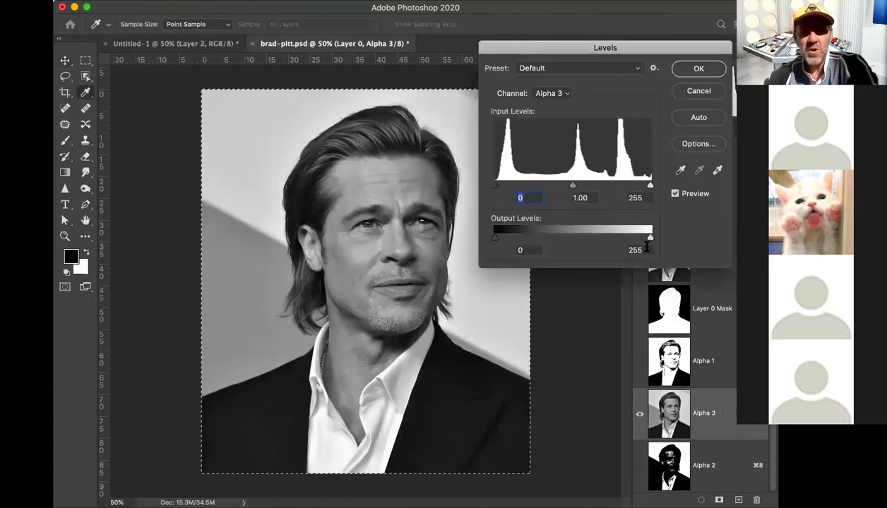
pyautogui.moveTo(649, 186); pyautogui.dragTo(596, 186)
pyautogui.moveTo(494, 186); pyautogui.dragTo(574, 186)
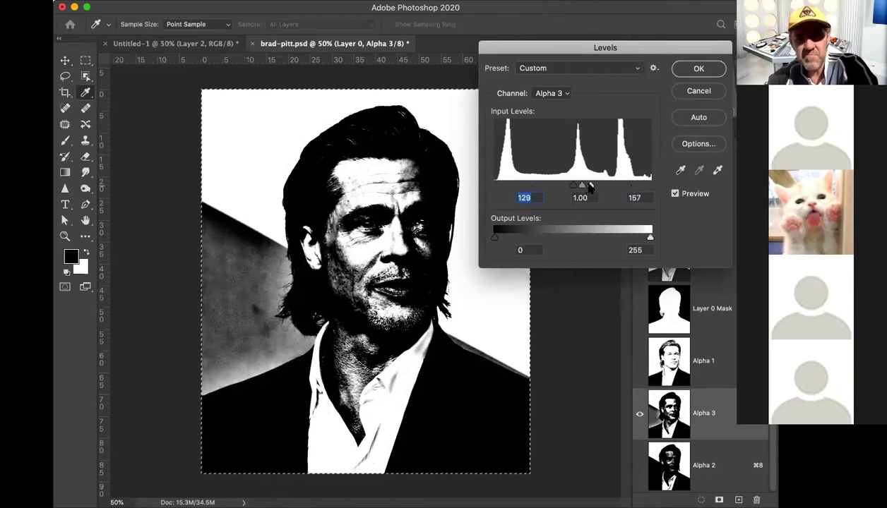
pyautogui.moveTo(589, 186); pyautogui.dragTo(599, 187)
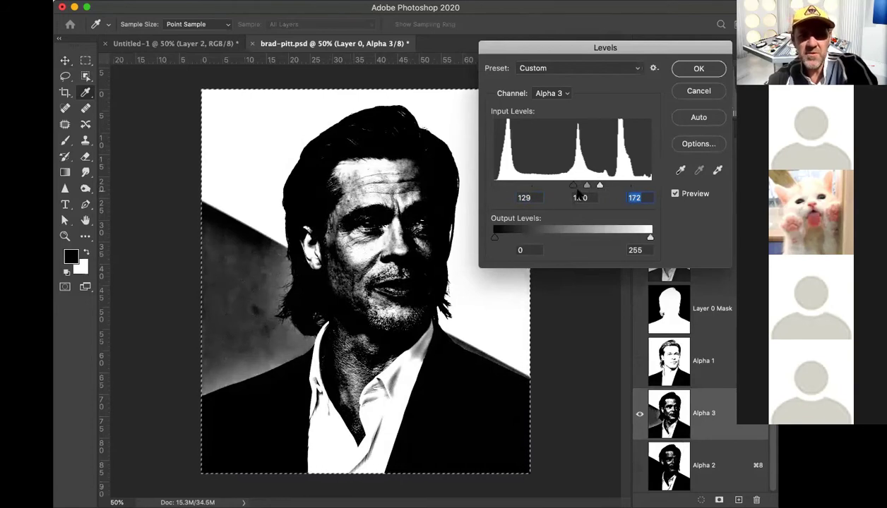
pyautogui.moveTo(573, 186); pyautogui.dragTo(567, 187)
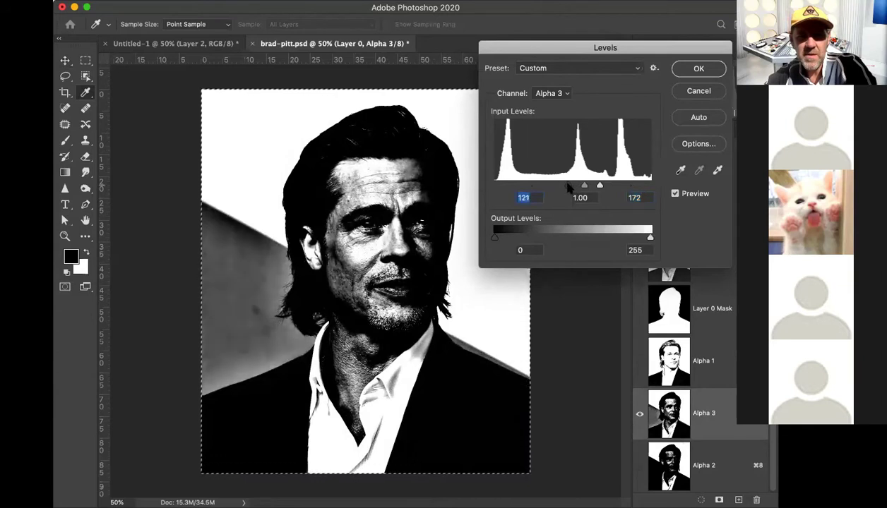
pyautogui.click(695, 68)
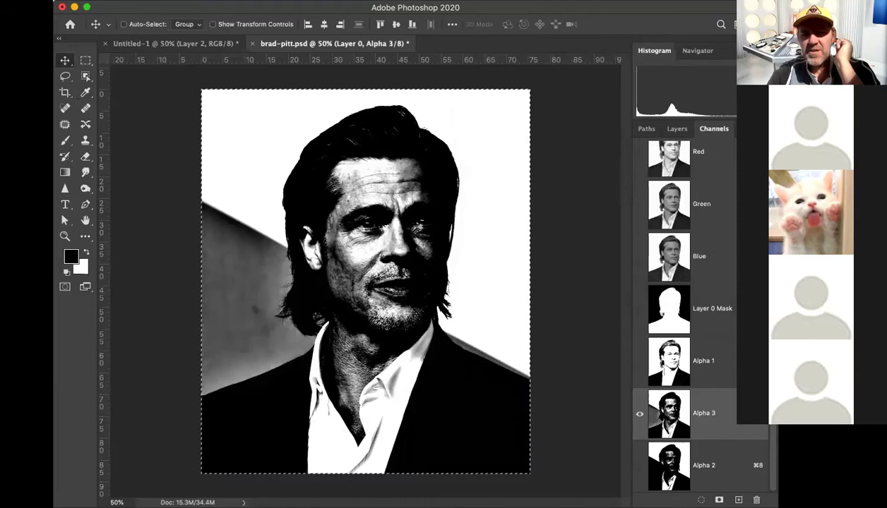
# Step: Return to the full-colour composite in the Layers panel, cancelling a trial Solid Color fill
pyautogui.click(730, 363)
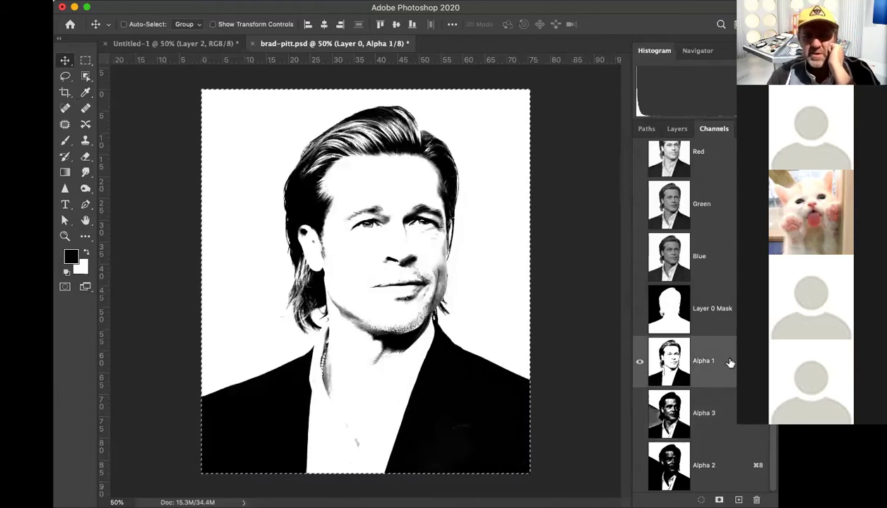
pyautogui.click(677, 130)
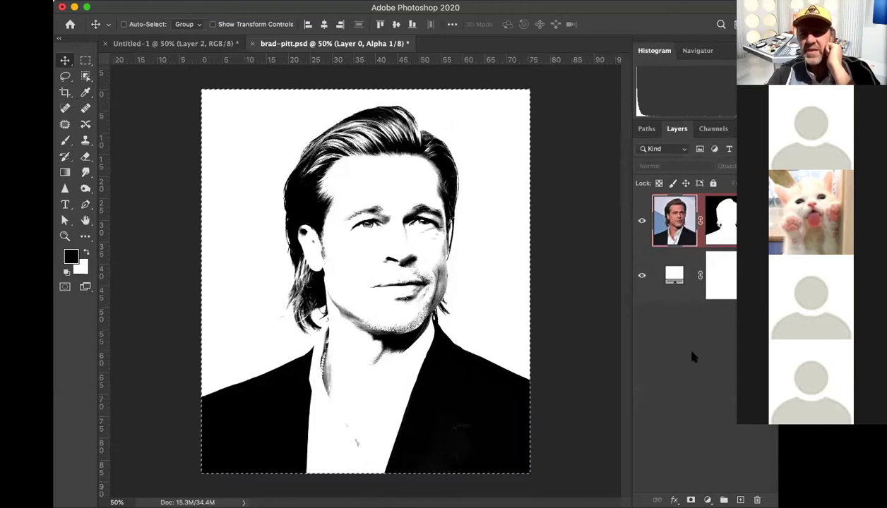
pyautogui.press('super+2')
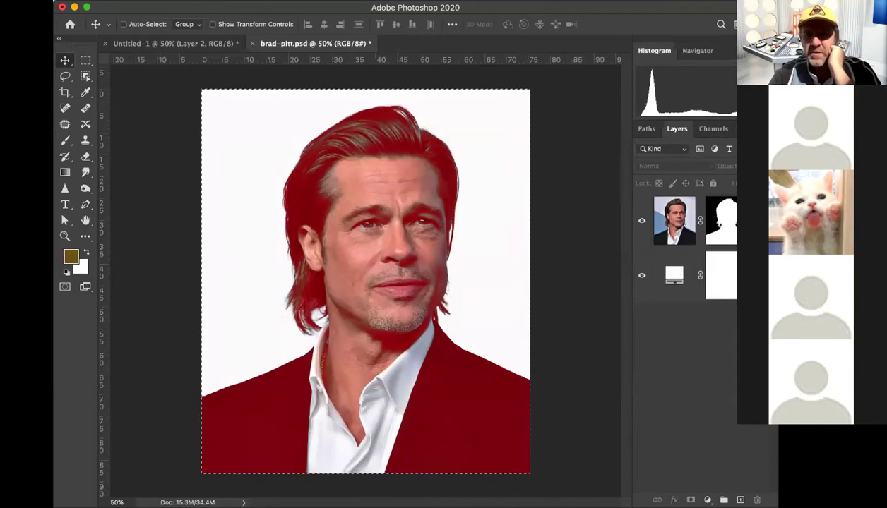
pyautogui.click(707, 499)
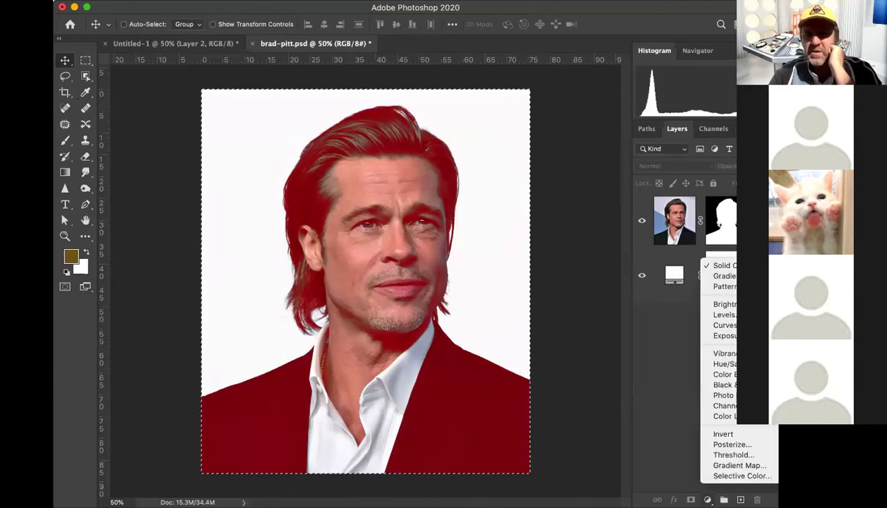
pyautogui.click(733, 267)
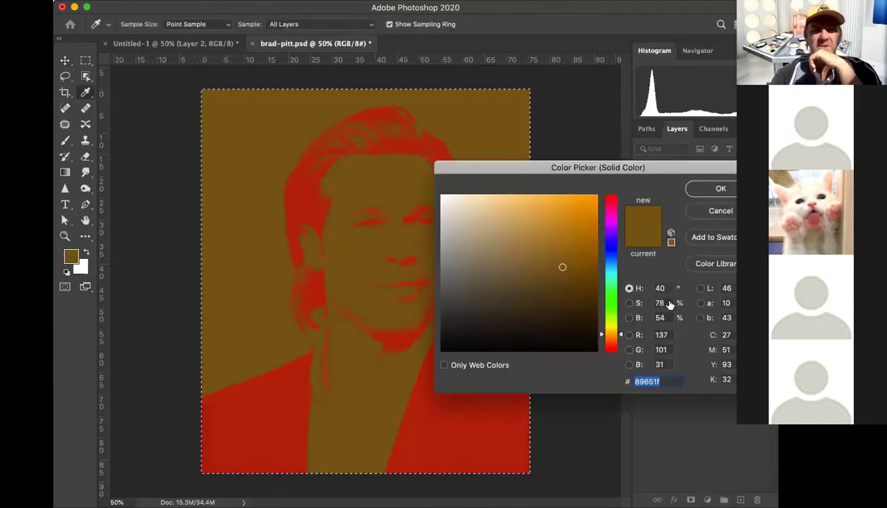
pyautogui.click(713, 211)
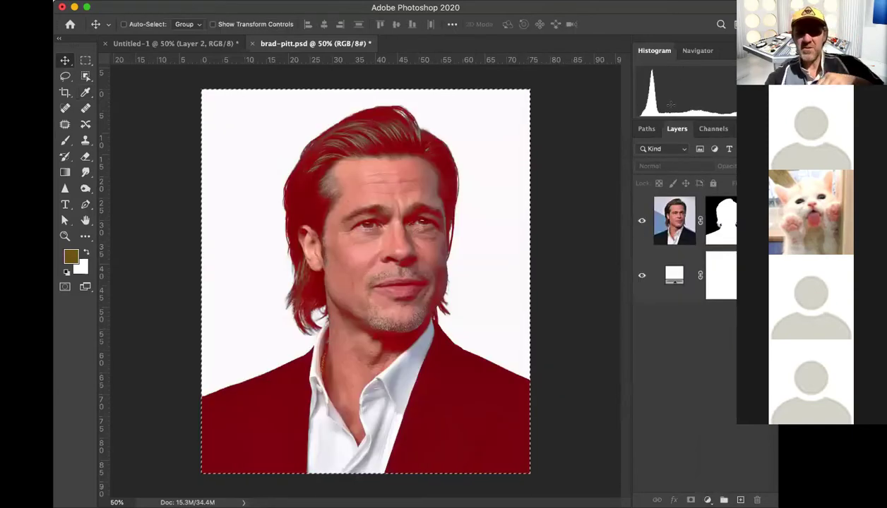
pyautogui.click(713, 130)
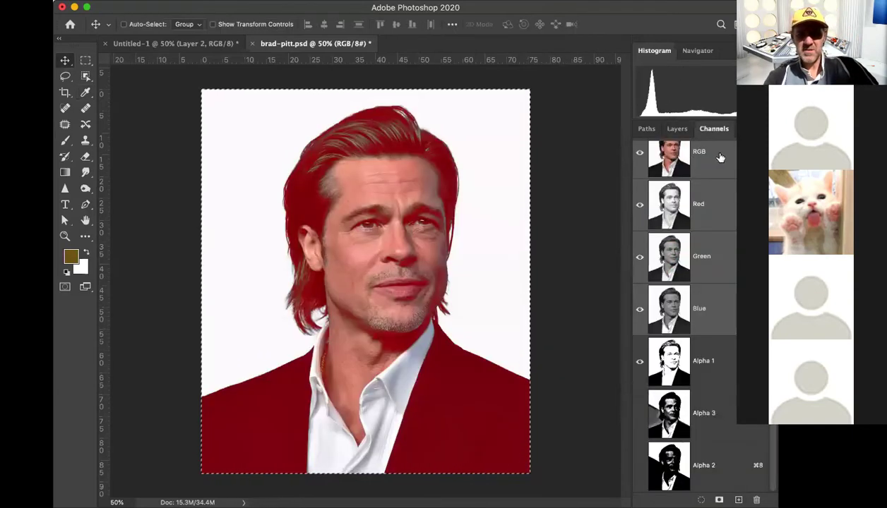
pyautogui.scroll(1, 692, 161)
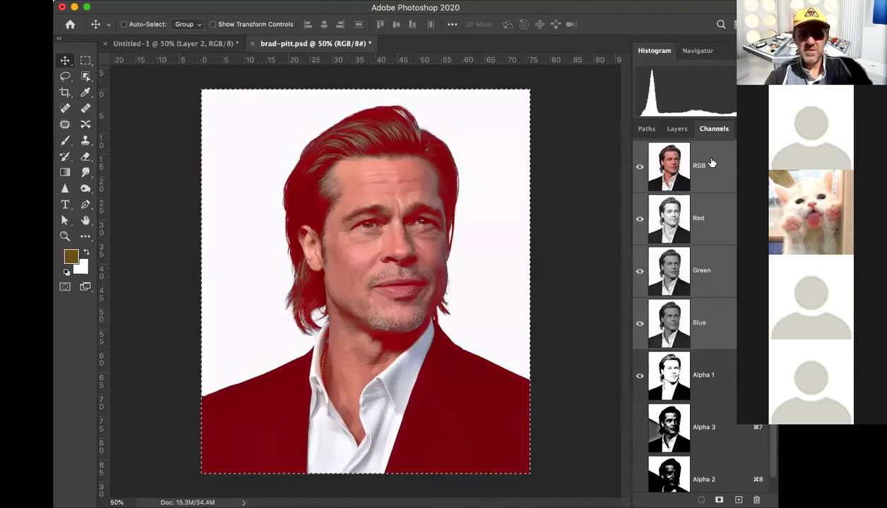
pyautogui.click(674, 130)
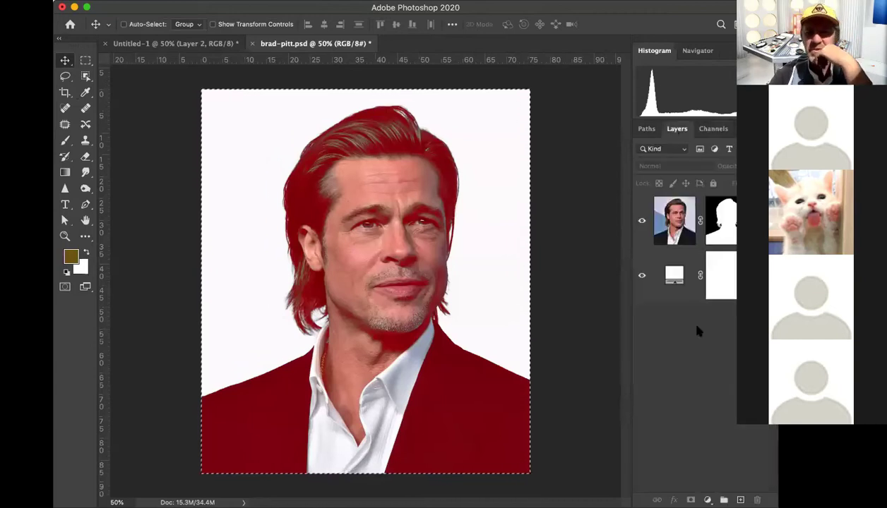
# Step: Deselect, add a navy #10225b fill layer below the portrait, and hide the portrait layer
pyautogui.press('super+d')
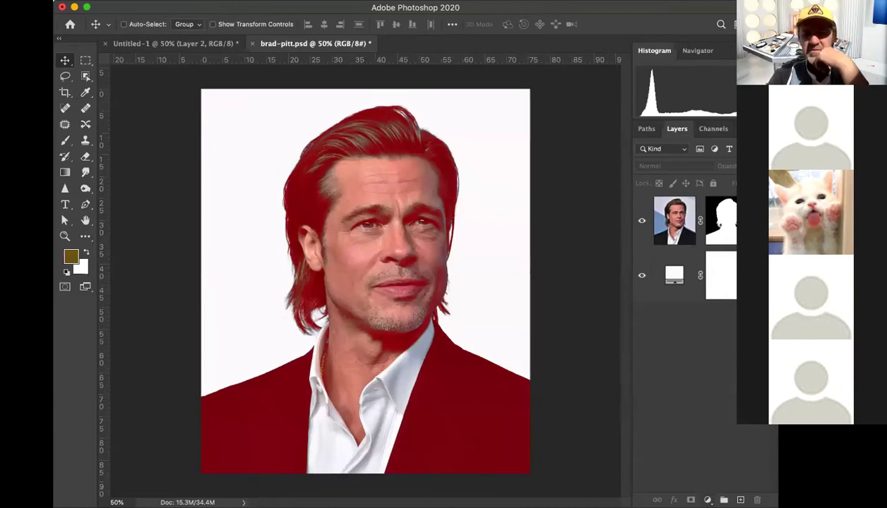
pyautogui.click(707, 500)
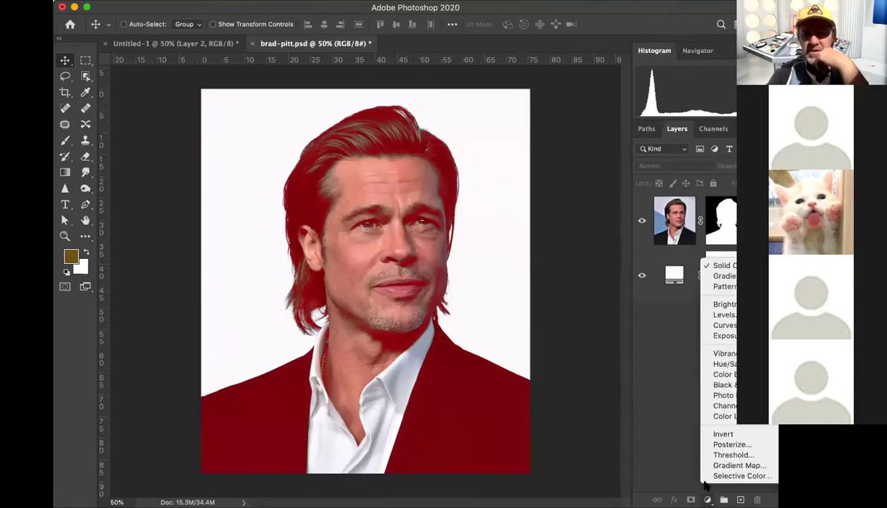
pyautogui.click(723, 269)
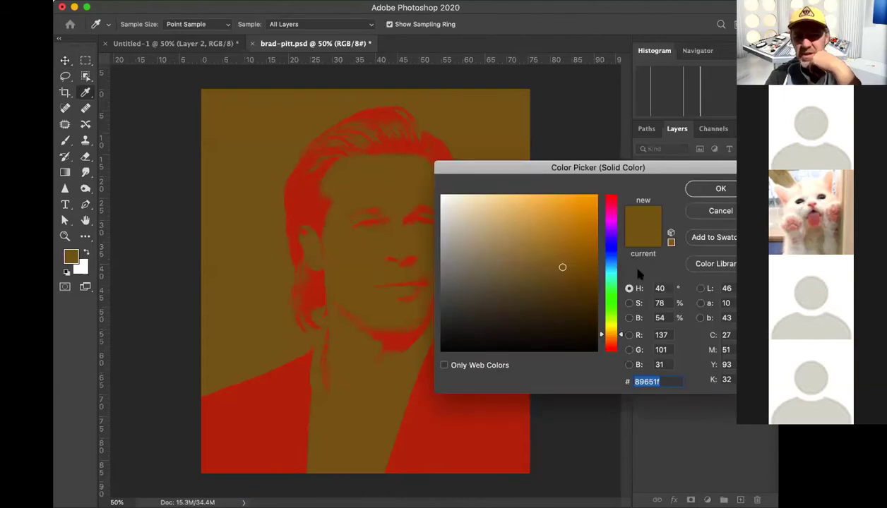
pyautogui.click(611, 242)
pyautogui.moveTo(611, 243); pyautogui.dragTo(611, 253)
pyautogui.click(569, 295)
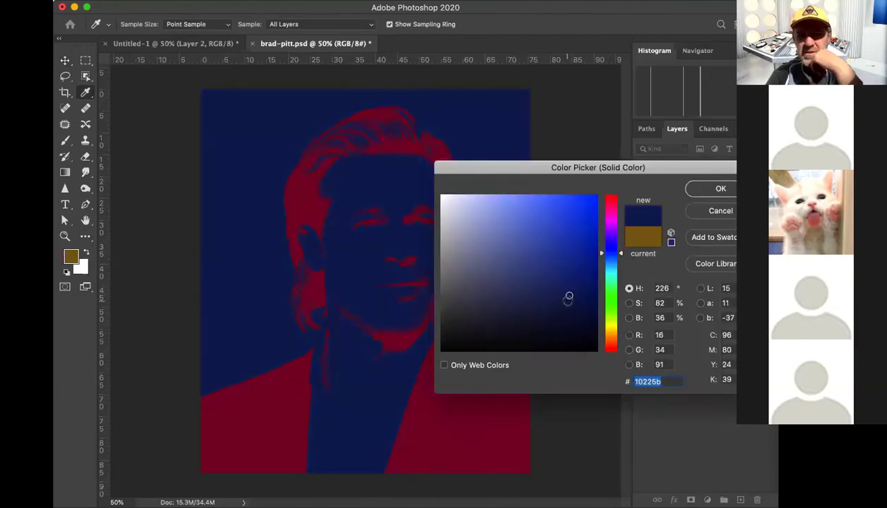
pyautogui.click(720, 189)
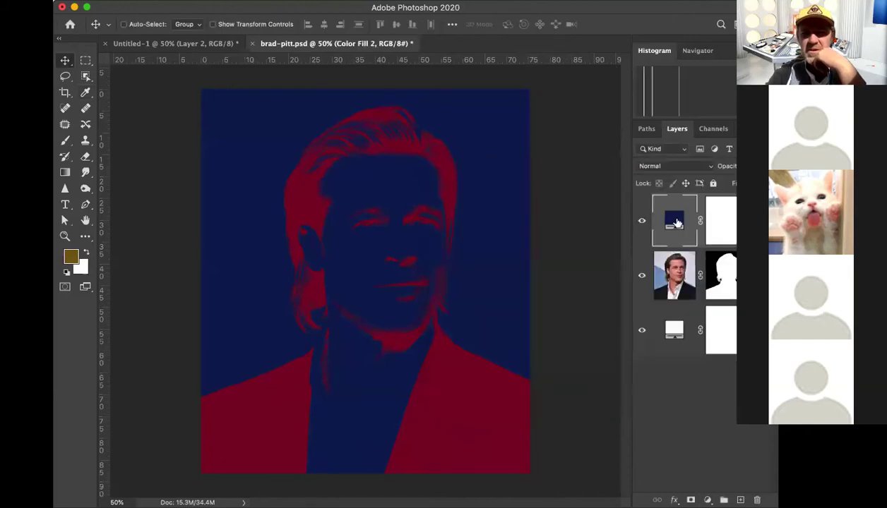
pyautogui.moveTo(676, 223); pyautogui.dragTo(676, 306)
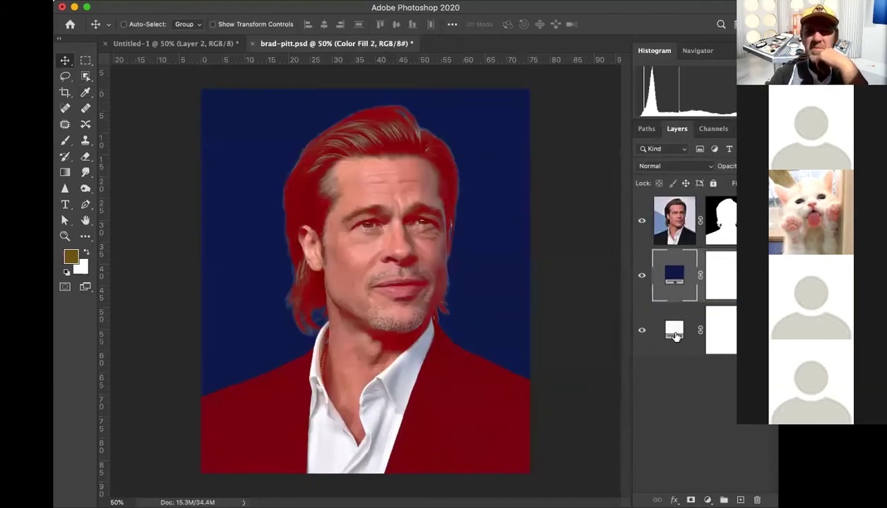
pyautogui.click(641, 221)
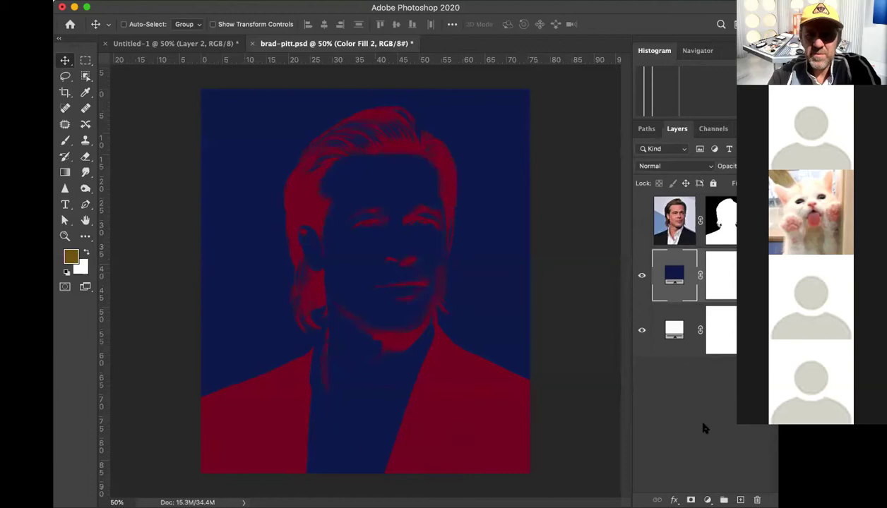
# Step: Create a new empty Layer 1 and move it to the top of the layer stack
pyautogui.press('super+alt+shift+n')
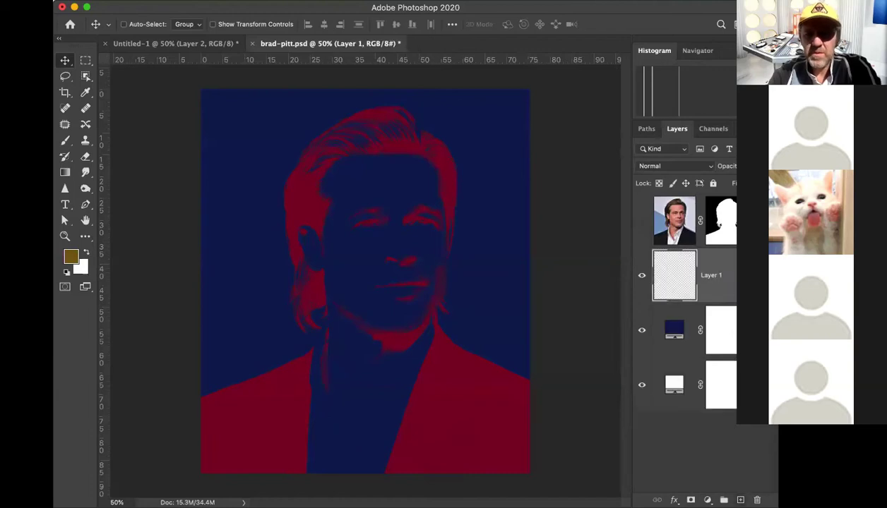
pyautogui.moveTo(682, 265); pyautogui.dragTo(663, 192)
pyautogui.moveTo(674, 276); pyautogui.dragTo(669, 199)
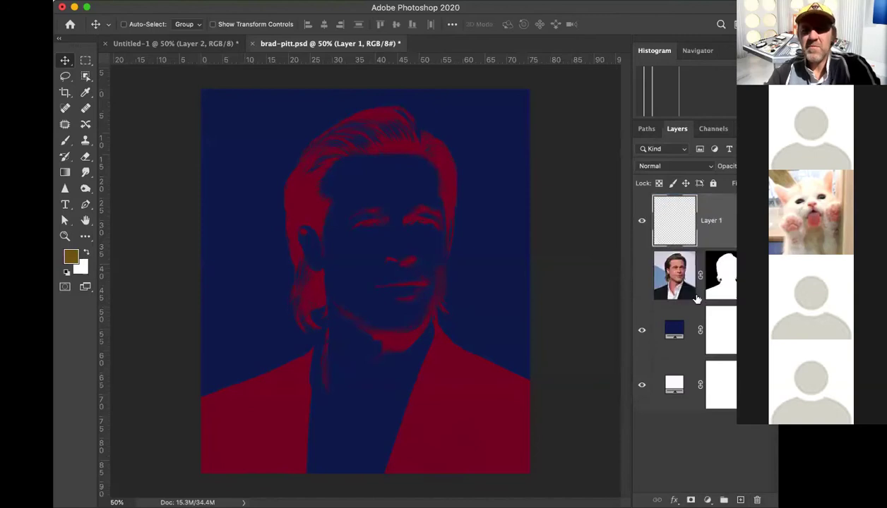
# Step: Display the Alpha 1 channel alone in the Channels panel
pyautogui.click(713, 130)
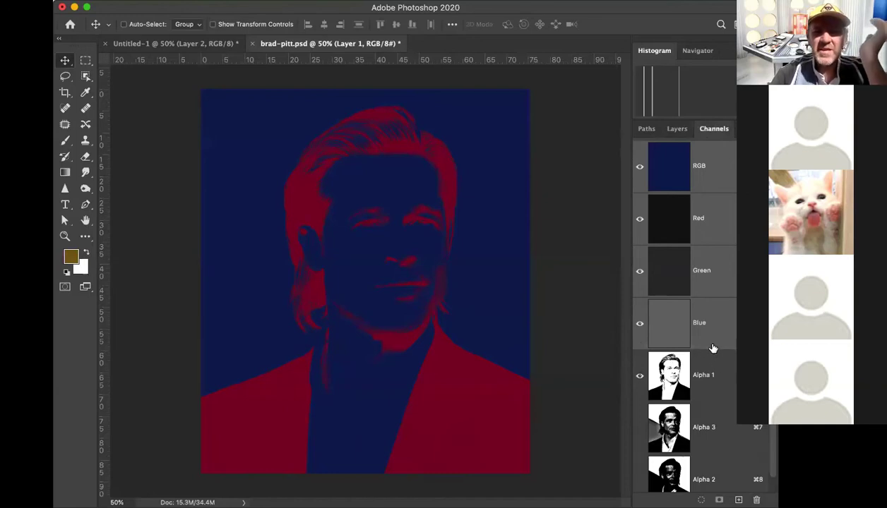
pyautogui.click(639, 379)
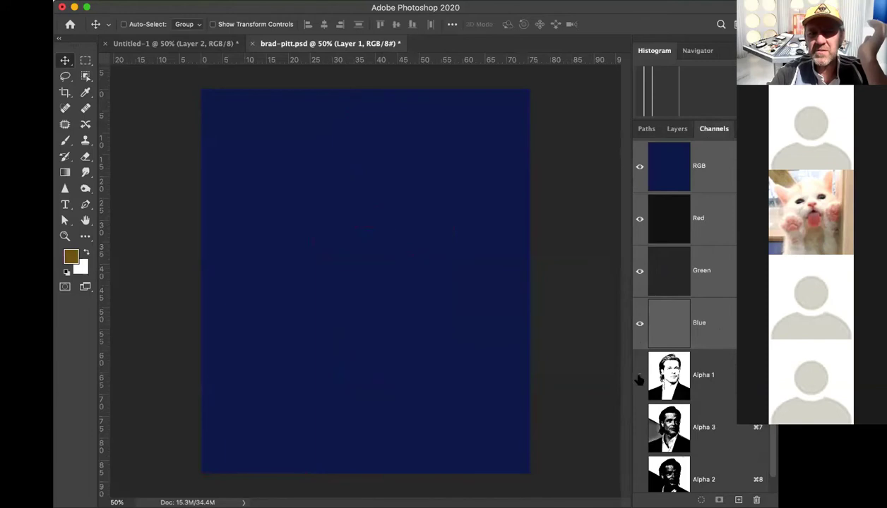
pyautogui.click(675, 129)
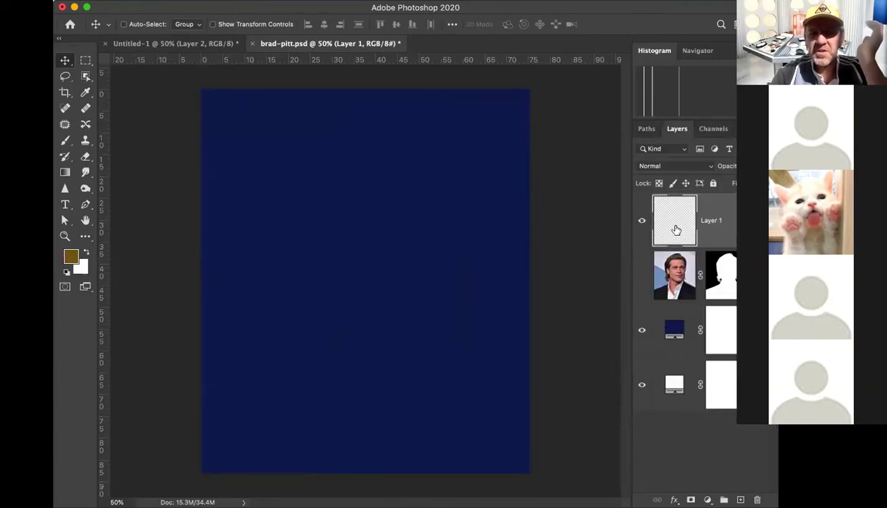
pyautogui.click(712, 129)
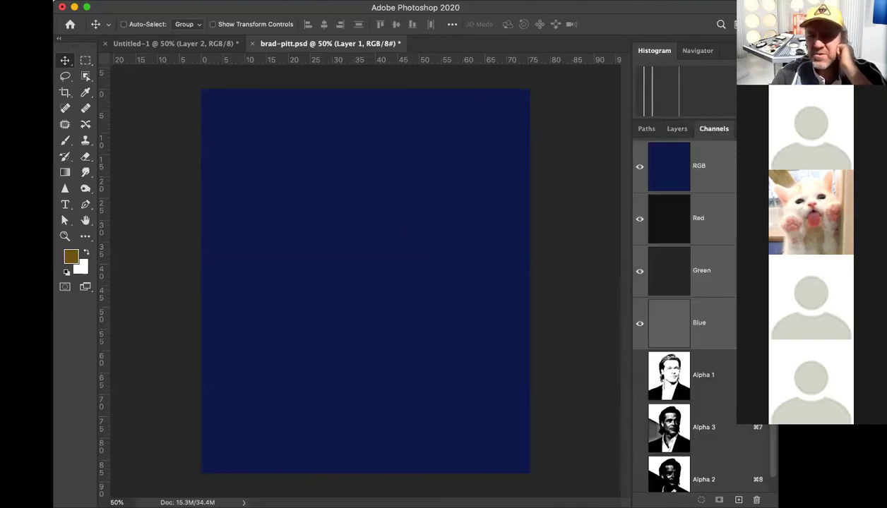
pyautogui.scroll(-1, 685, 311)
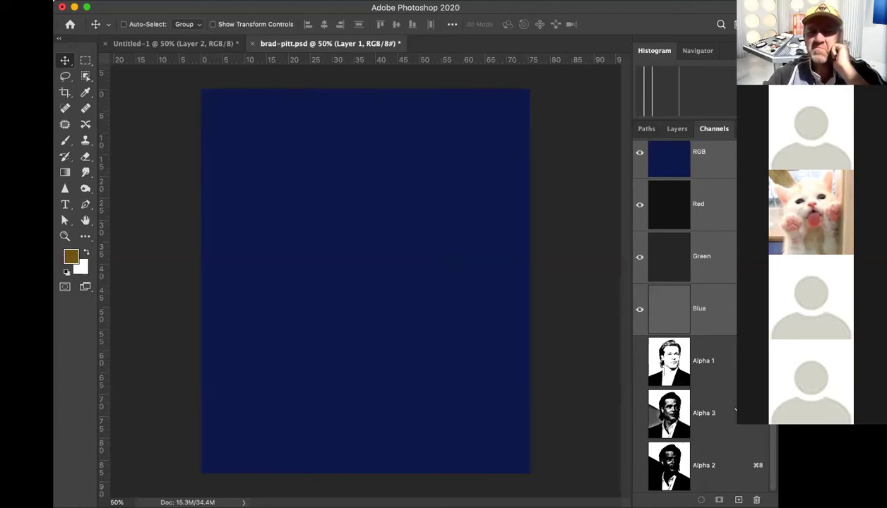
pyautogui.click(668, 360)
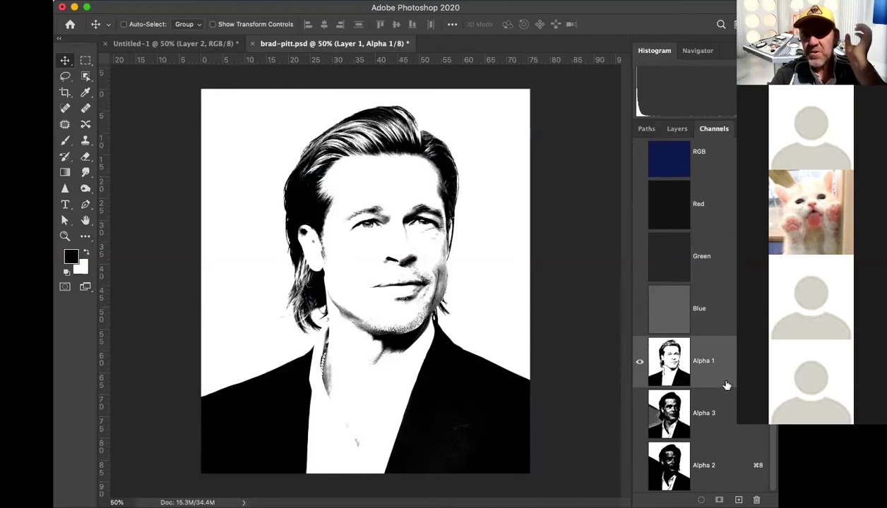
# Step: Fill Layer 1 with the brown foreground colour through the Alpha 1 selection, then deselect
pyautogui.keyDown('super'); pyautogui.click(668, 361); pyautogui.keyUp('super')
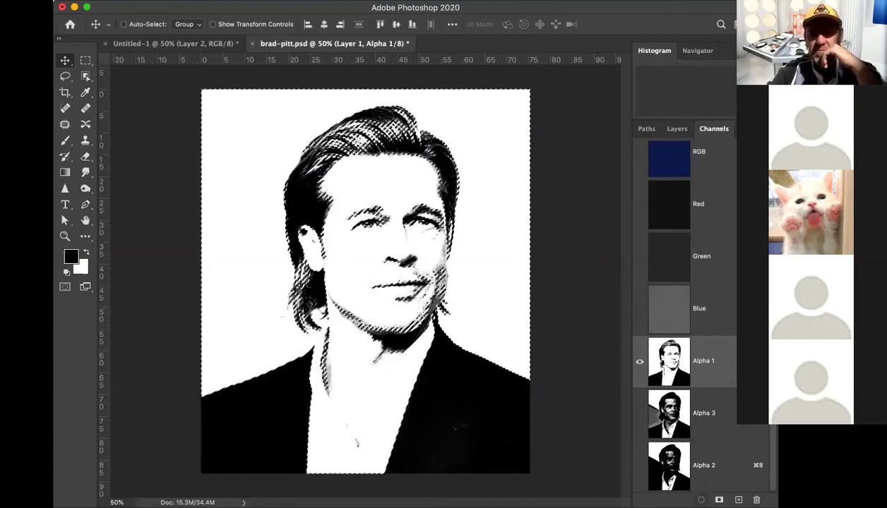
pyautogui.click(676, 129)
pyautogui.click(669, 219)
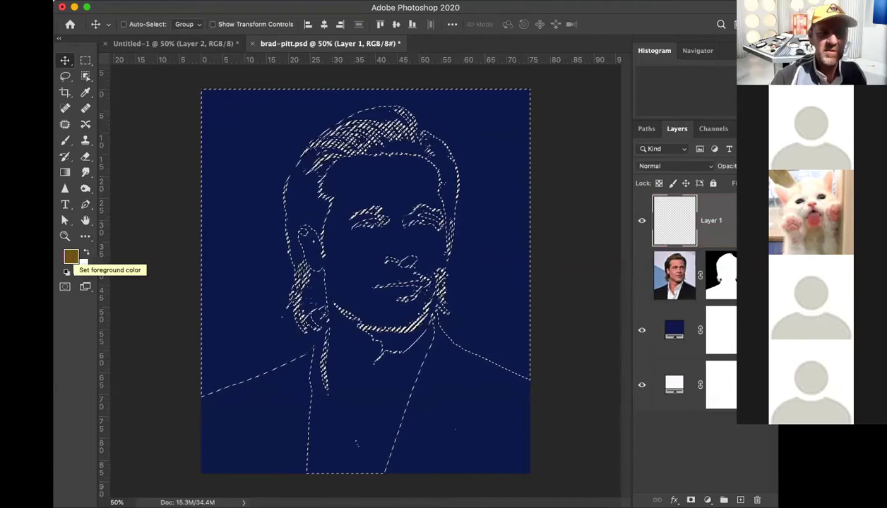
pyautogui.hotkey('alt', 'BackSpace')
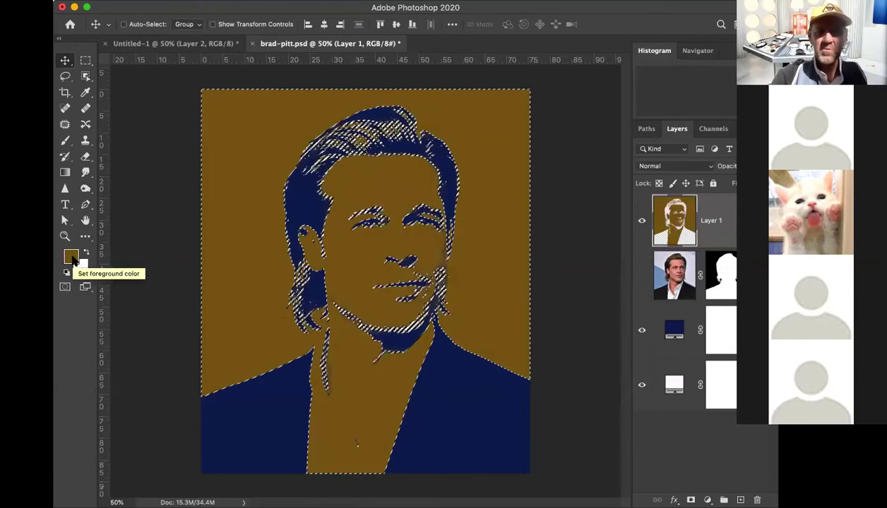
pyautogui.press('super+d')
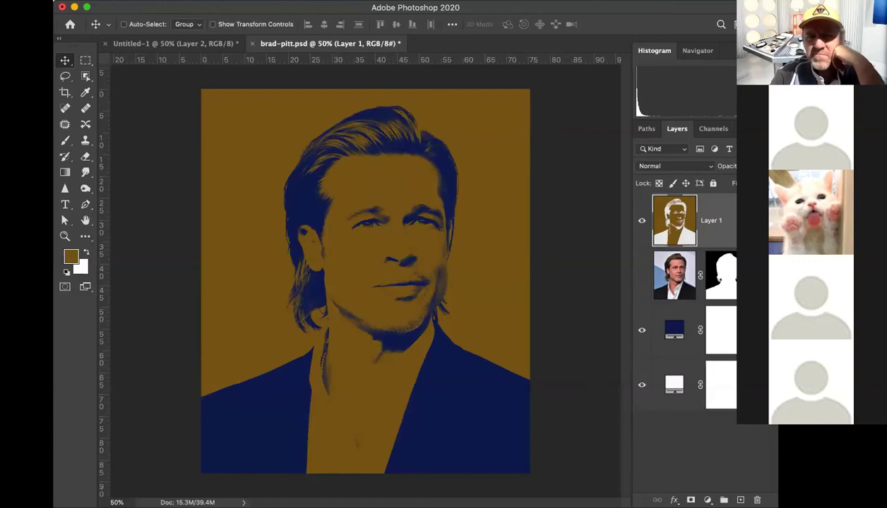
# Step: Load the Alpha 3 channel as a selection and return to the Layers panel
pyautogui.click(714, 129)
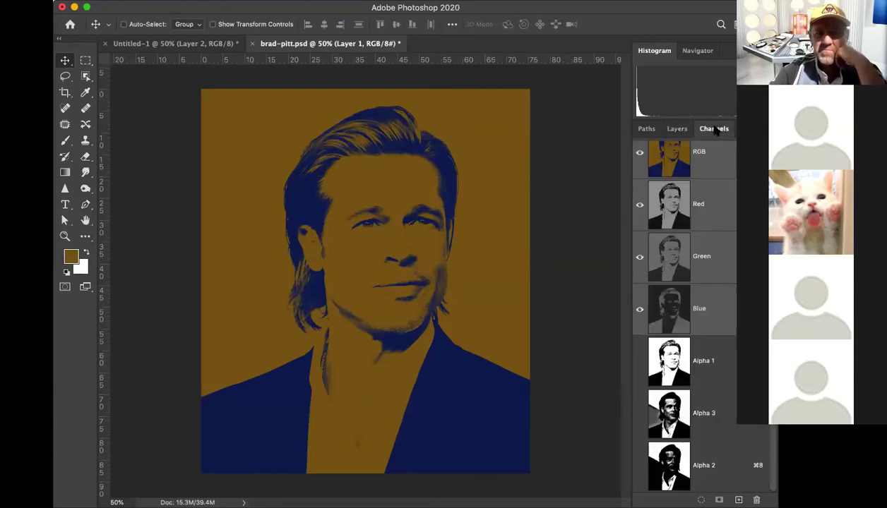
pyautogui.click(723, 415)
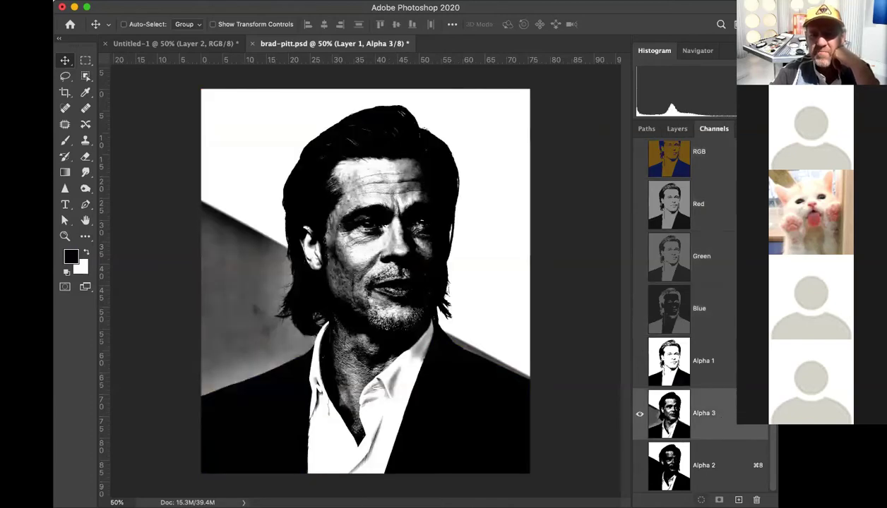
pyautogui.keyDown('super'); pyautogui.click(698, 413); pyautogui.keyUp('super')
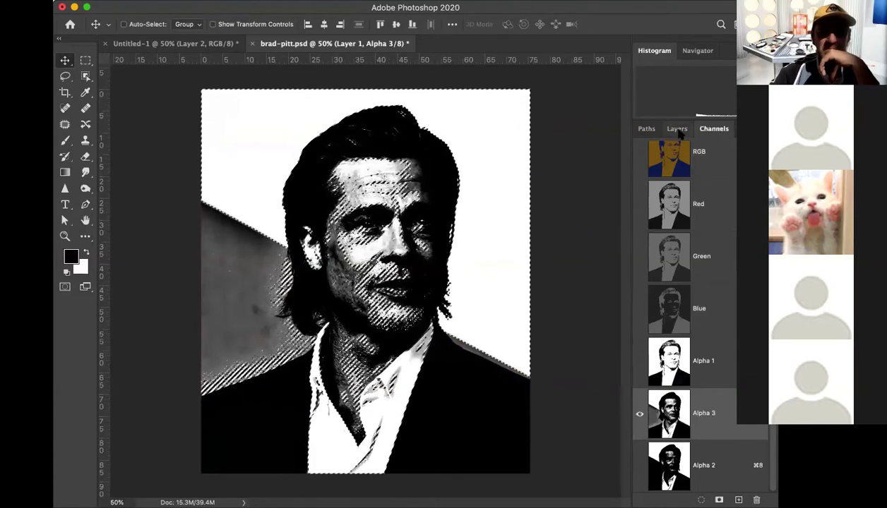
pyautogui.click(677, 129)
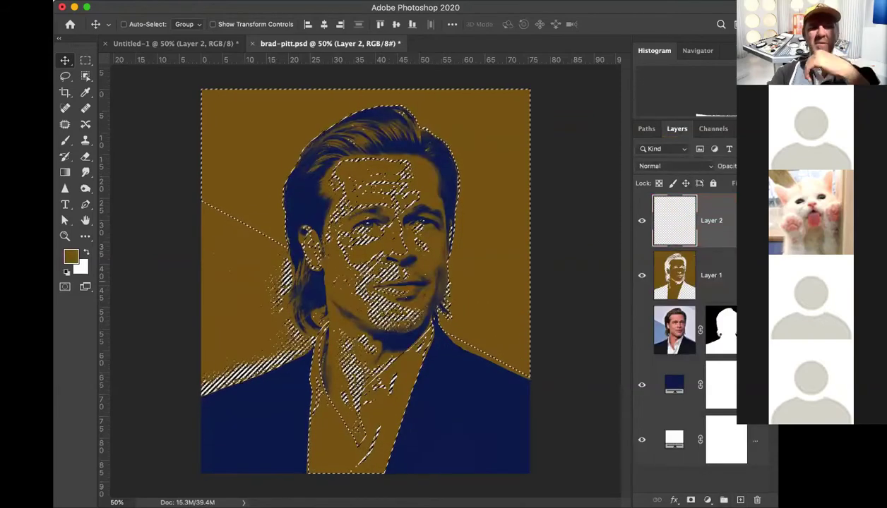
# Step: Fill the selection with lighter gold #b39251, then deselect
pyautogui.click(70, 257)
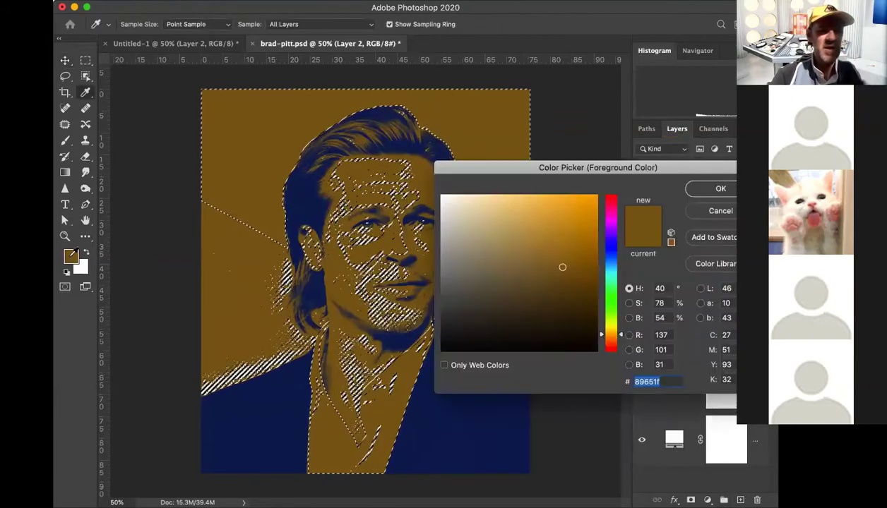
pyautogui.click(526, 241)
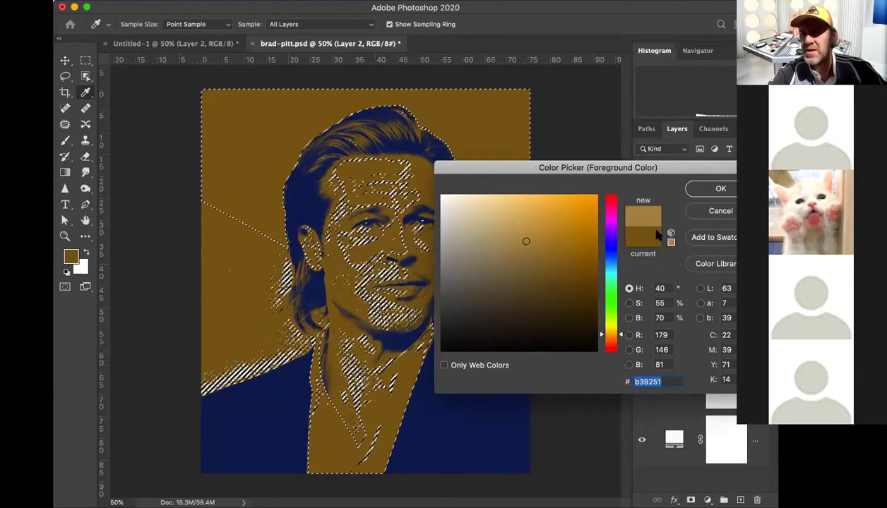
pyautogui.click(716, 189)
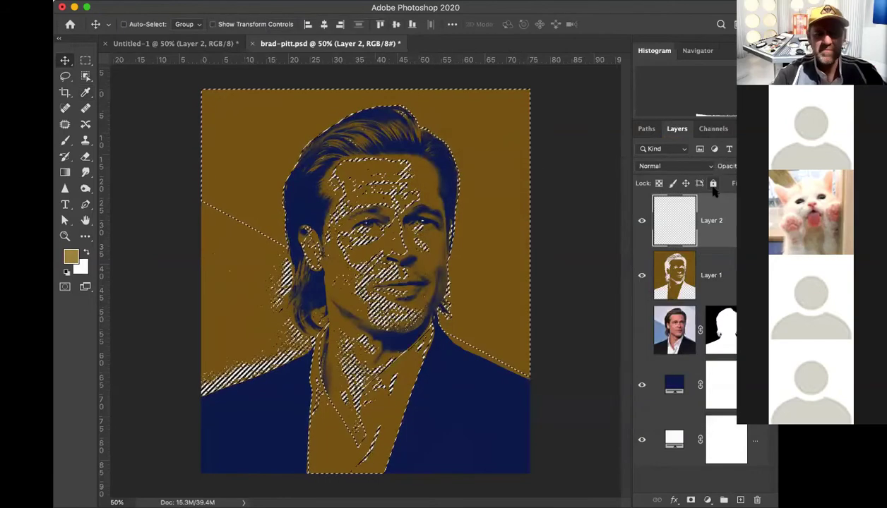
pyautogui.hotkey('alt', 'BackSpace')
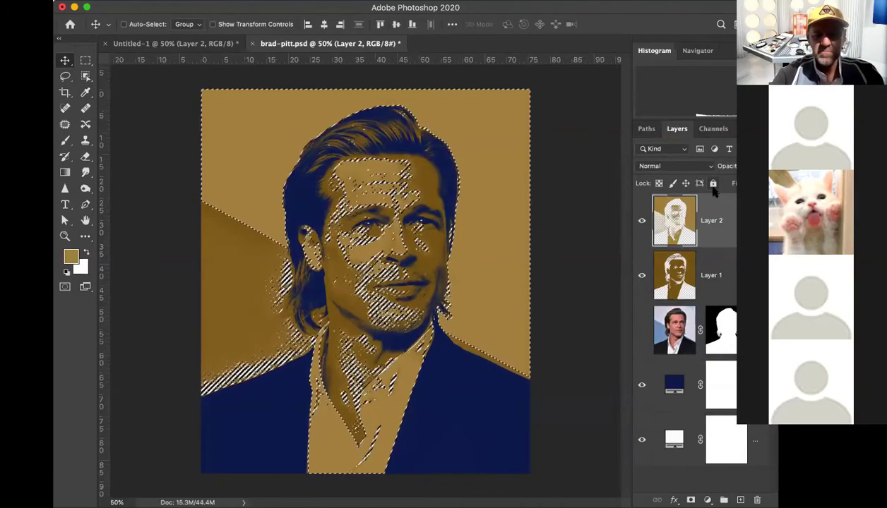
pyautogui.press('super')
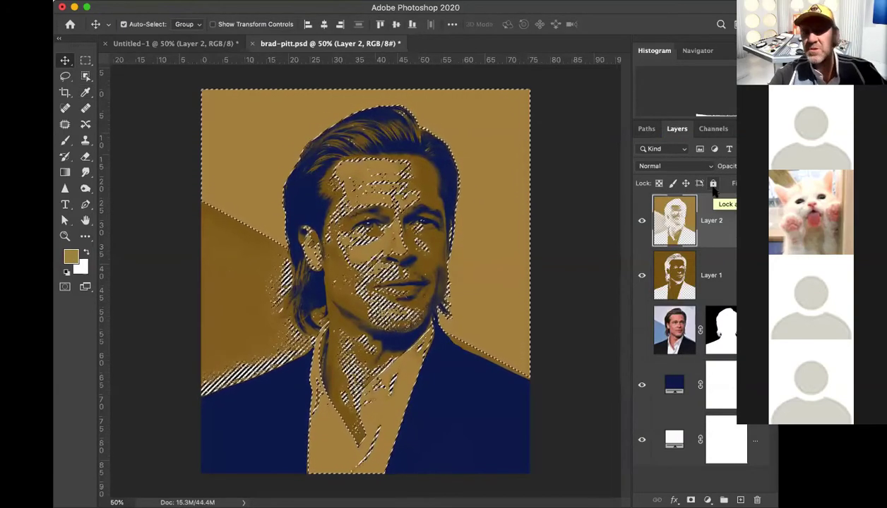
pyautogui.press('super+d')
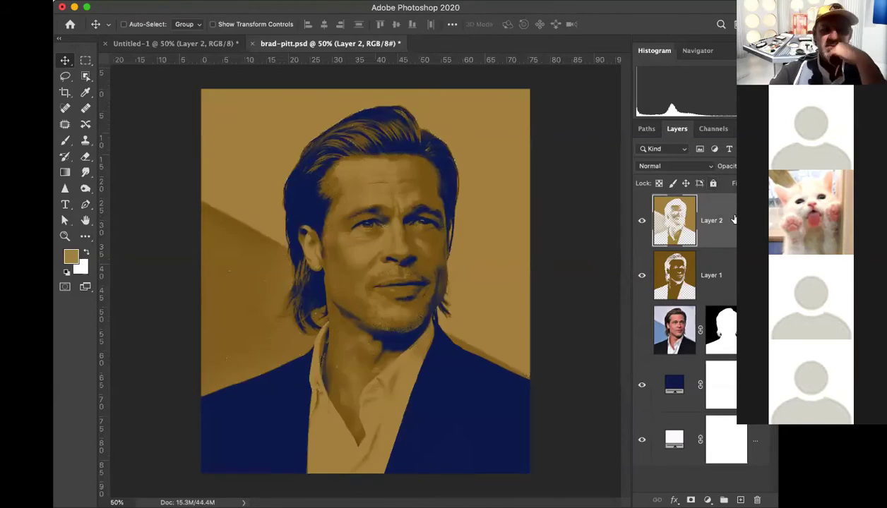
# Step: Load the Alpha 2 channel as a selection and return to the Layers panel
pyautogui.click(709, 130)
pyautogui.click(730, 463)
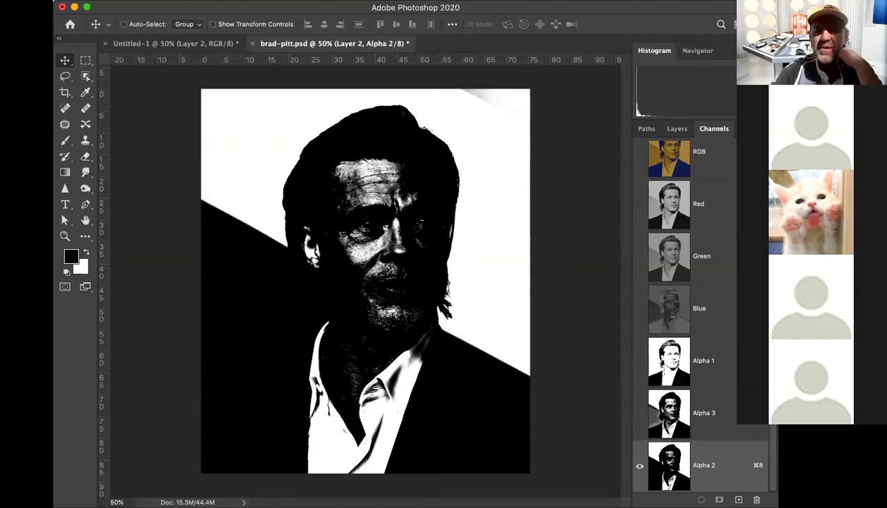
pyautogui.keyDown('super'); pyautogui.click(675, 466); pyautogui.keyUp('super')
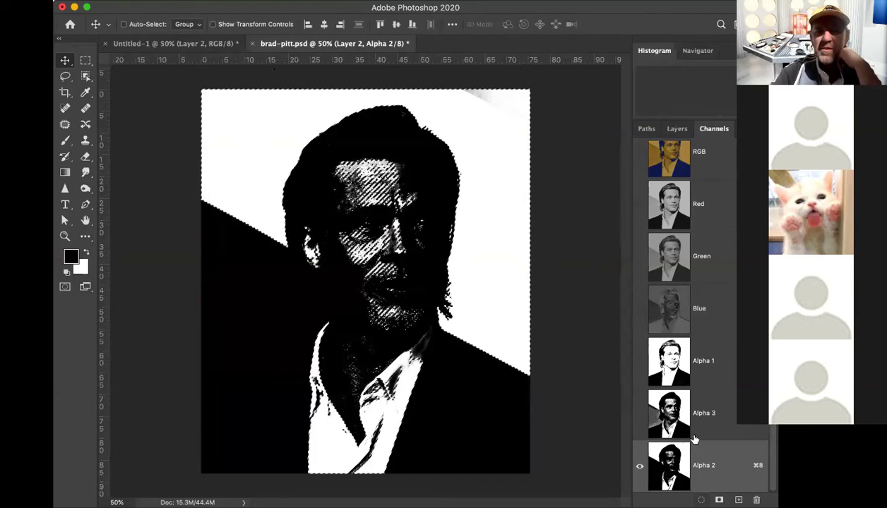
pyautogui.click(676, 129)
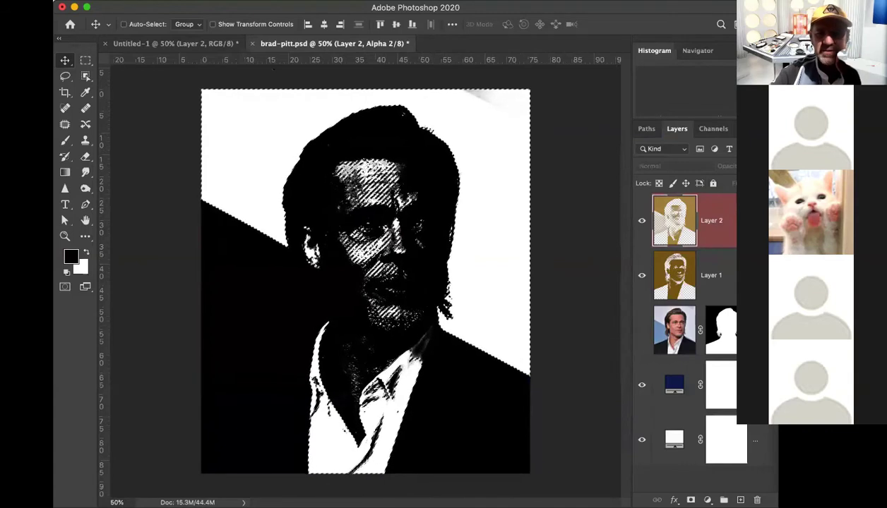
# Step: Create Layer 3 and fill the selection with beige #d1c9b9, then deselect
pyautogui.click(674, 220)
pyautogui.press('super+shift+alt+n')
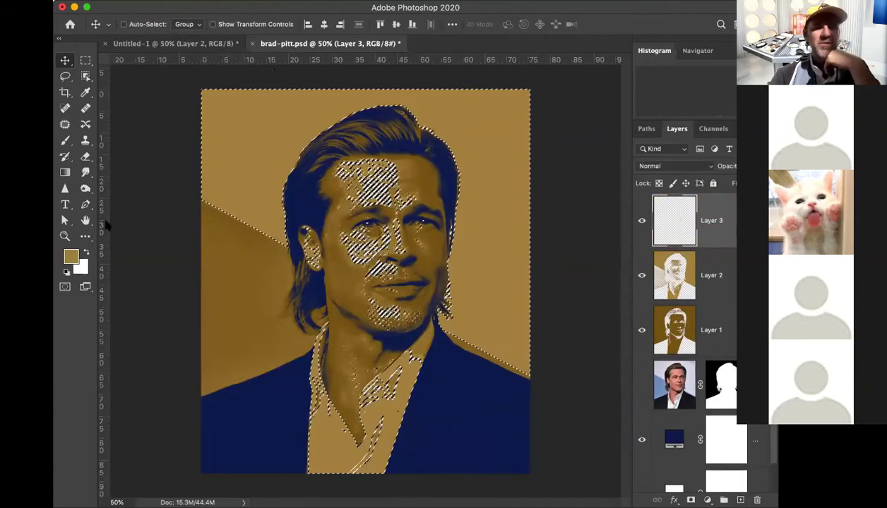
pyautogui.click(71, 257)
pyautogui.click(458, 223)
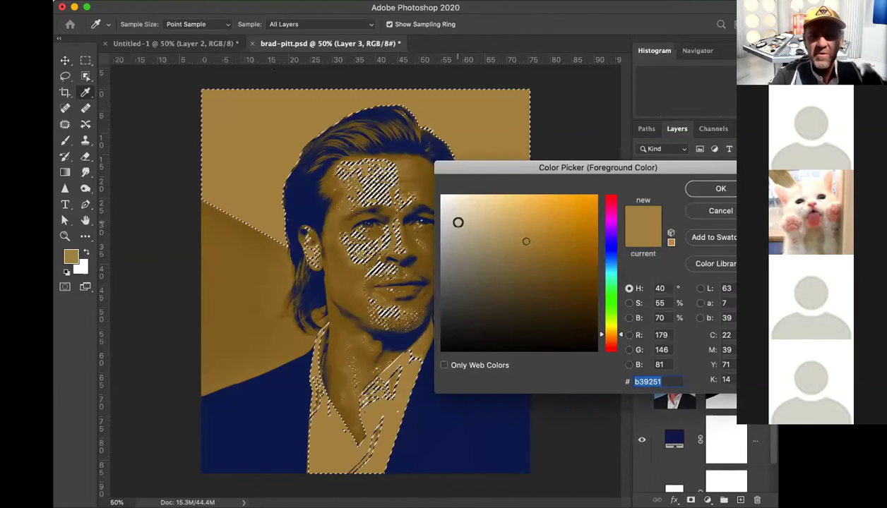
pyautogui.click(715, 188)
pyautogui.hotkey('alt', 'BackSpace')
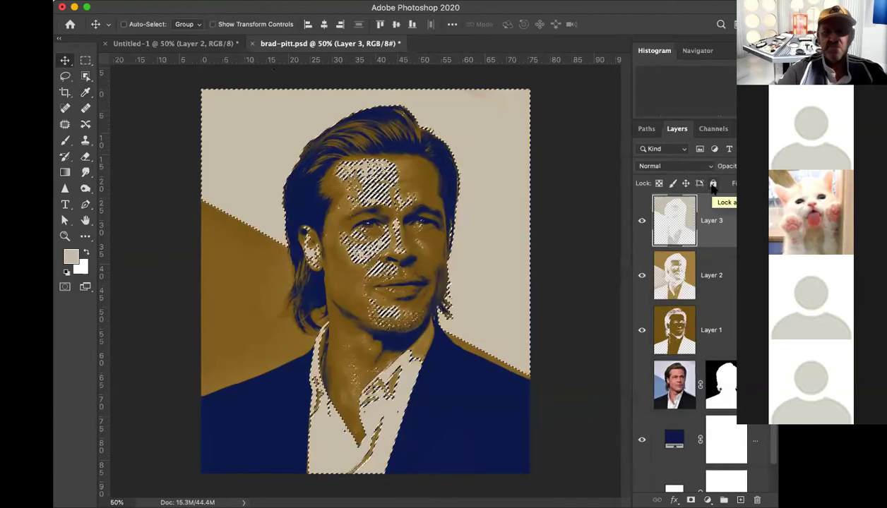
pyautogui.press('super+d')
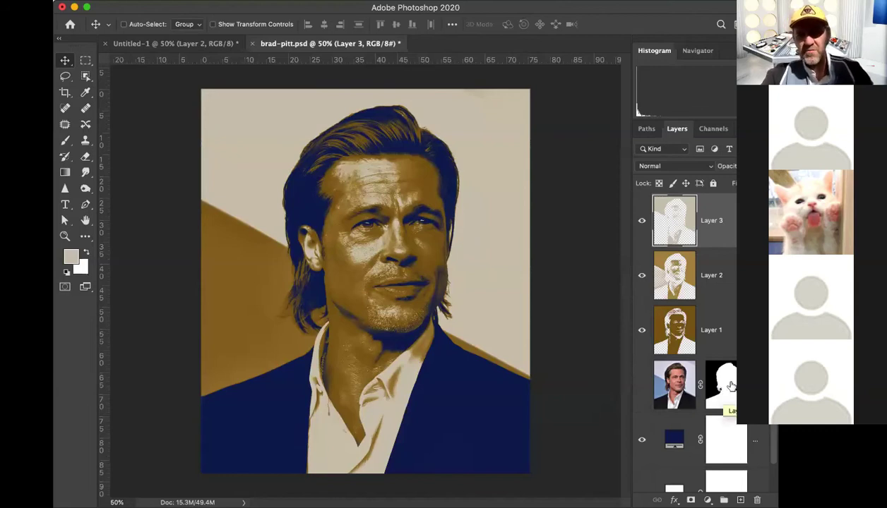
# Step: Alt-drag the portrait's silhouette mask onto Layers 1, 2, 3 and the navy fill layer, replacing its mask
pyautogui.moveTo(723, 392); pyautogui.dragTo(731, 276)
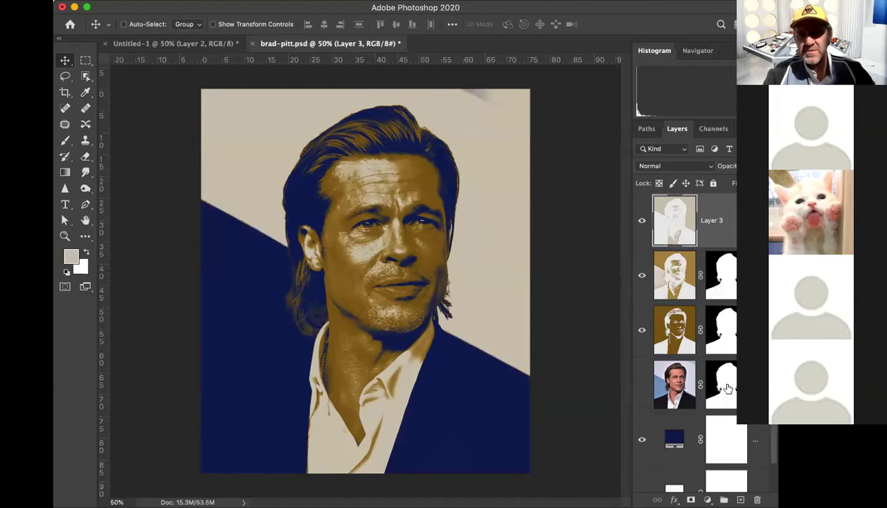
pyautogui.moveTo(726, 389); pyautogui.dragTo(730, 225)
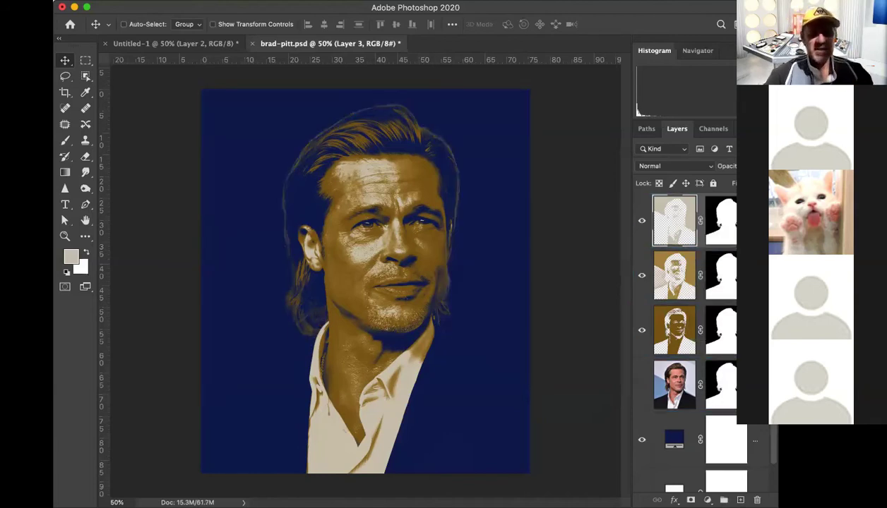
pyautogui.moveTo(733, 327); pyautogui.dragTo(725, 442)
pyautogui.click(587, 177)
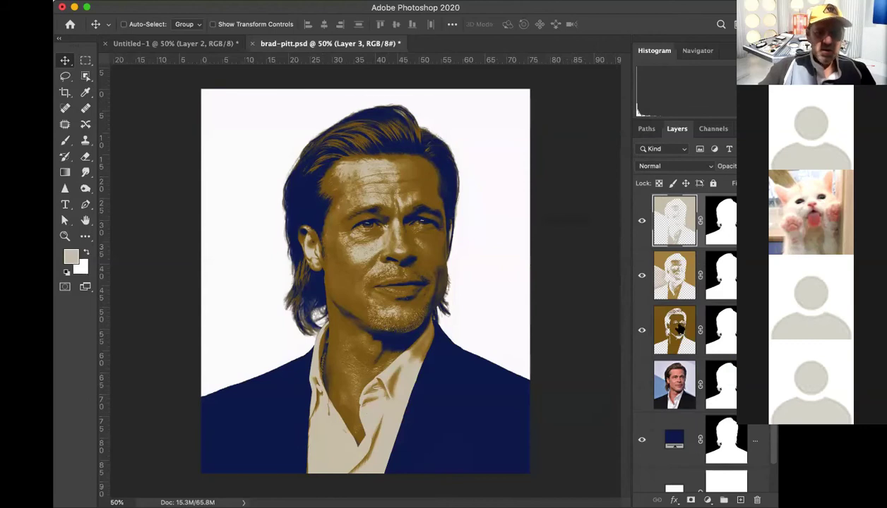
# Step: Recolour Layer 1 magenta c722c9, filling it with transparency preserved
pyautogui.click(677, 329)
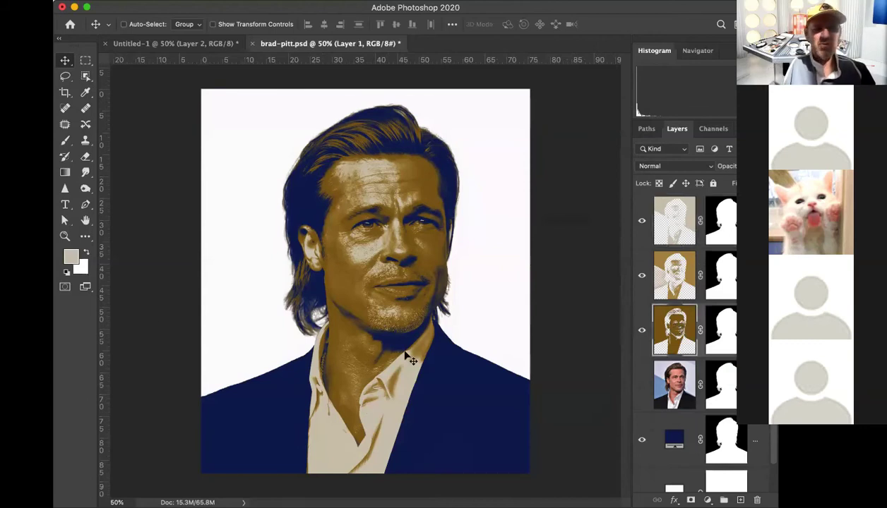
pyautogui.click(71, 257)
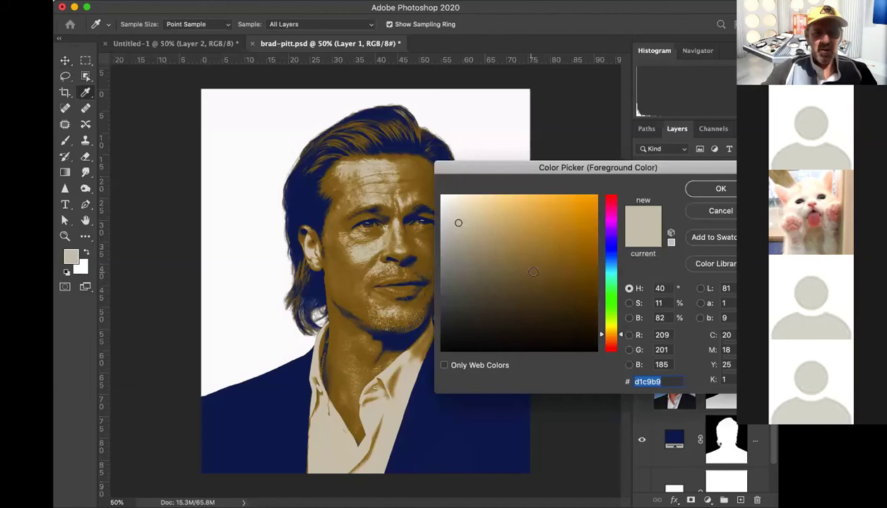
pyautogui.moveTo(612, 225); pyautogui.dragTo(611, 221)
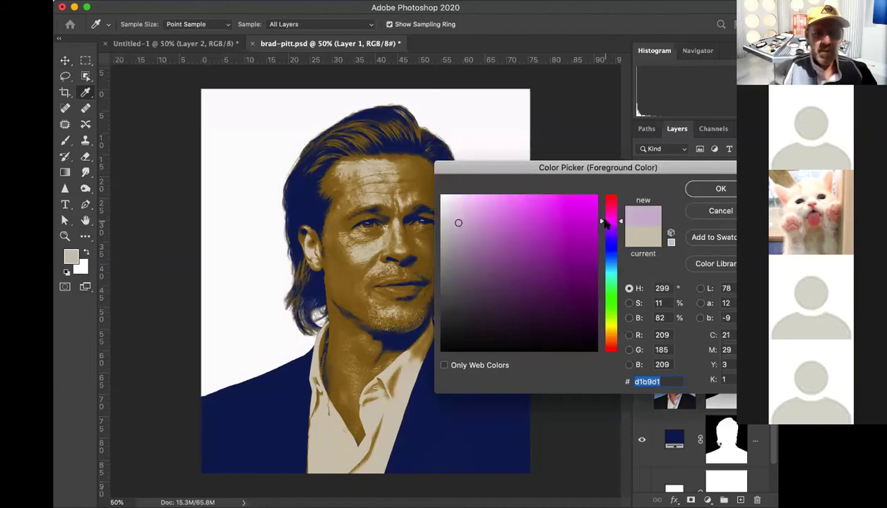
pyautogui.click(571, 227)
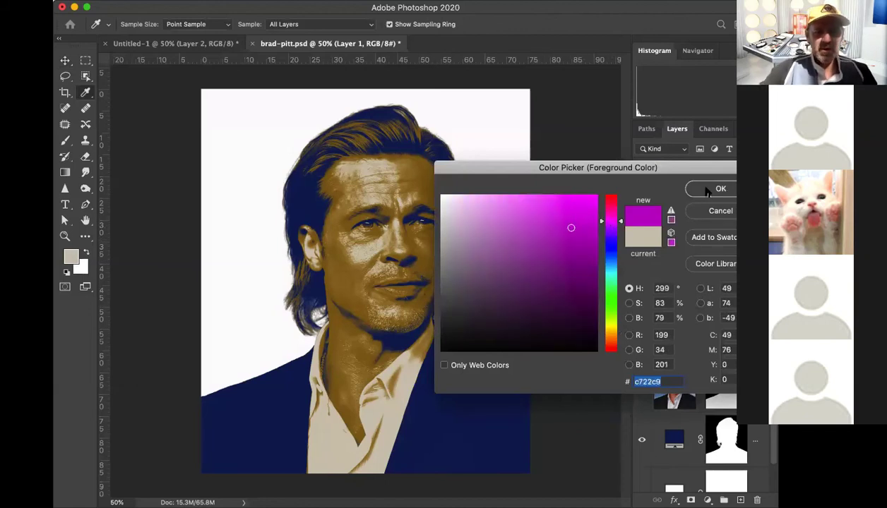
pyautogui.click(707, 191)
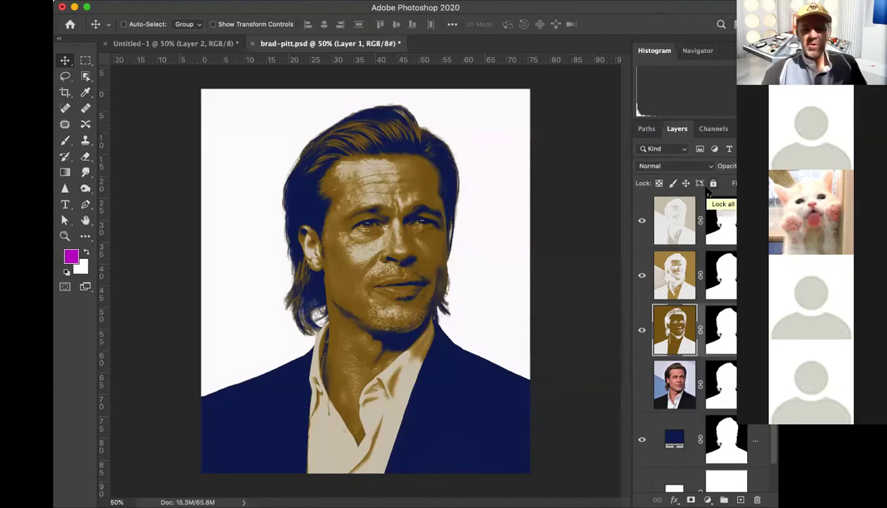
pyautogui.hotkey('alt', 'shift', 'BackSpace')
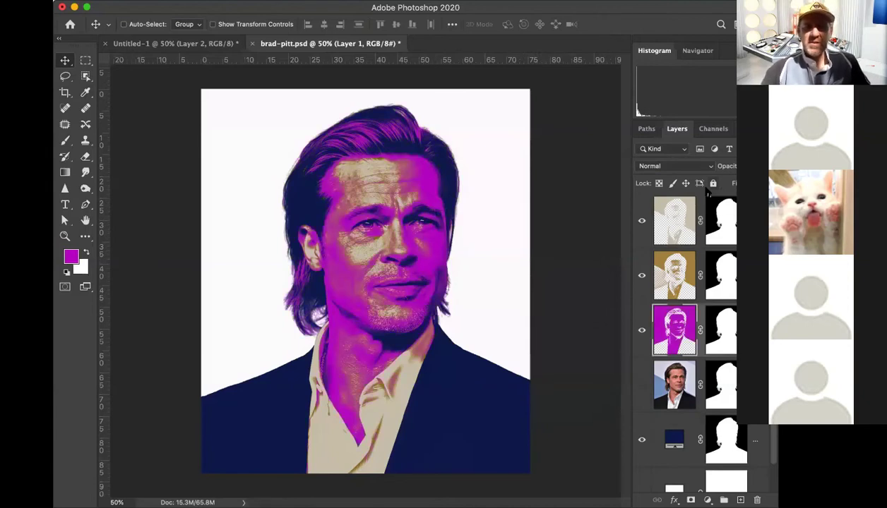
# Step: Recolour the tan Layer 2 with a softened green, preserving transparency
pyautogui.click(667, 265)
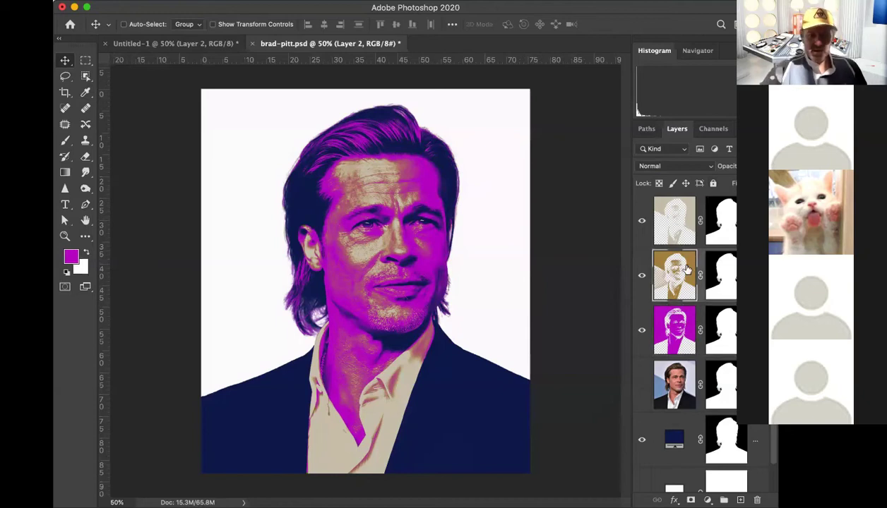
pyautogui.click(71, 254)
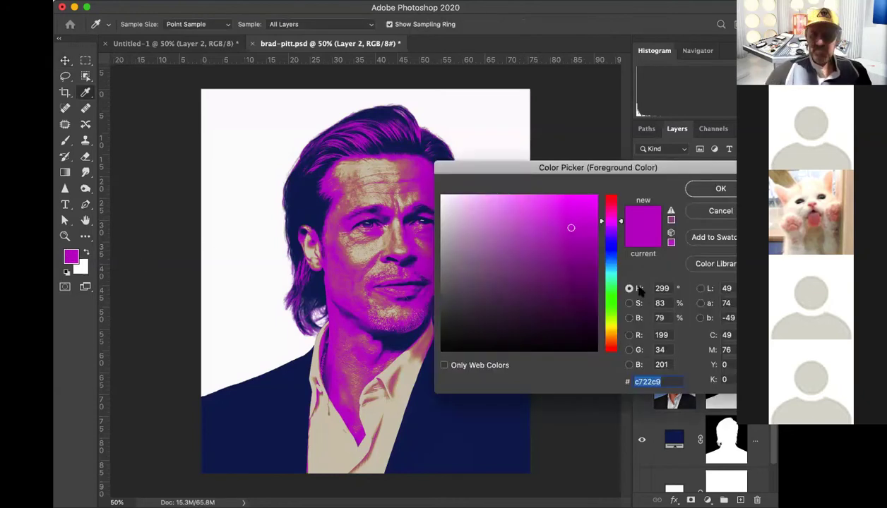
pyautogui.click(600, 309)
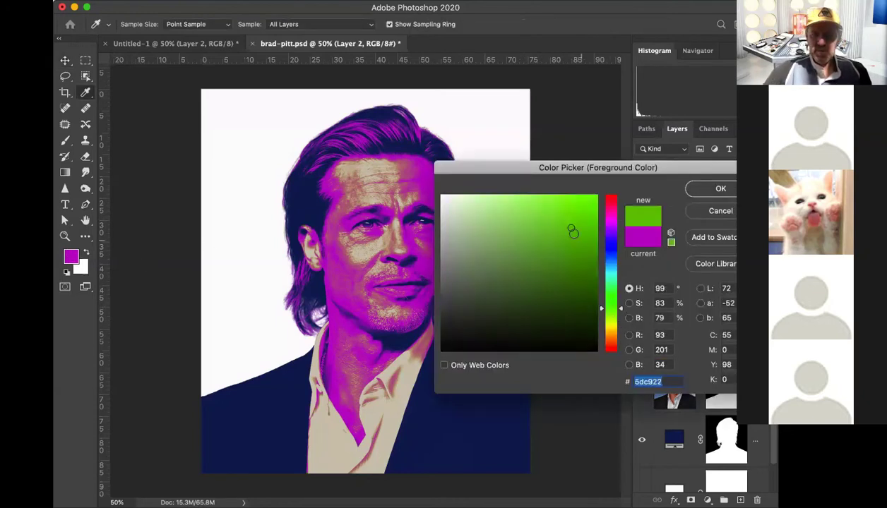
pyautogui.click(544, 229)
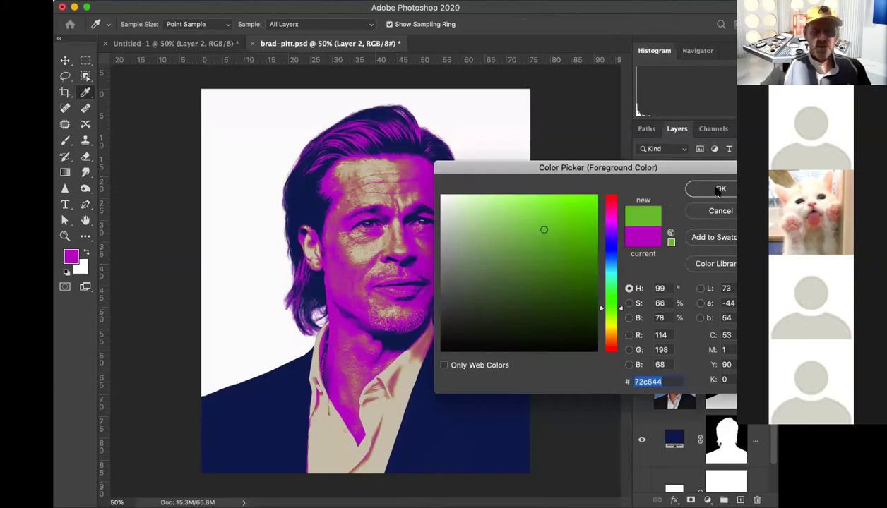
pyautogui.click(718, 189)
pyautogui.hotkey('alt', 'shift', 'BackSpace')
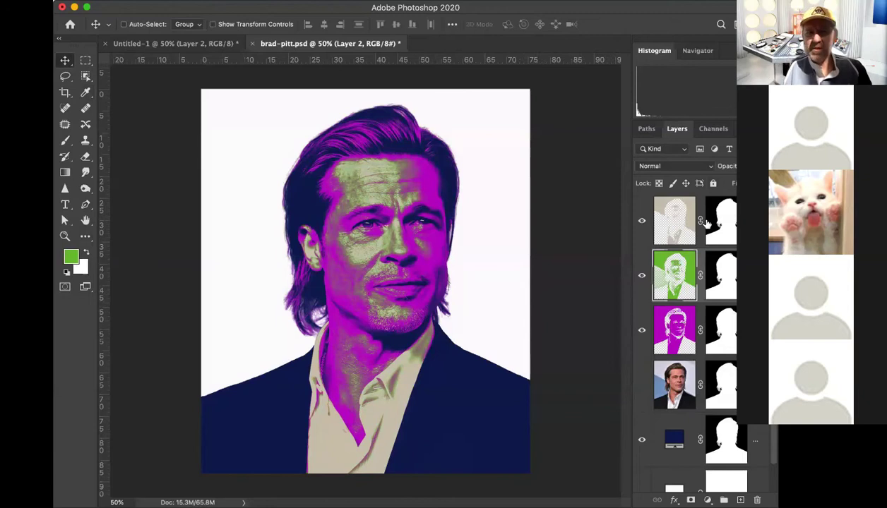
# Step: Recolour the top Layer 3 bright cyan, then view the face at 100%
pyautogui.click(669, 221)
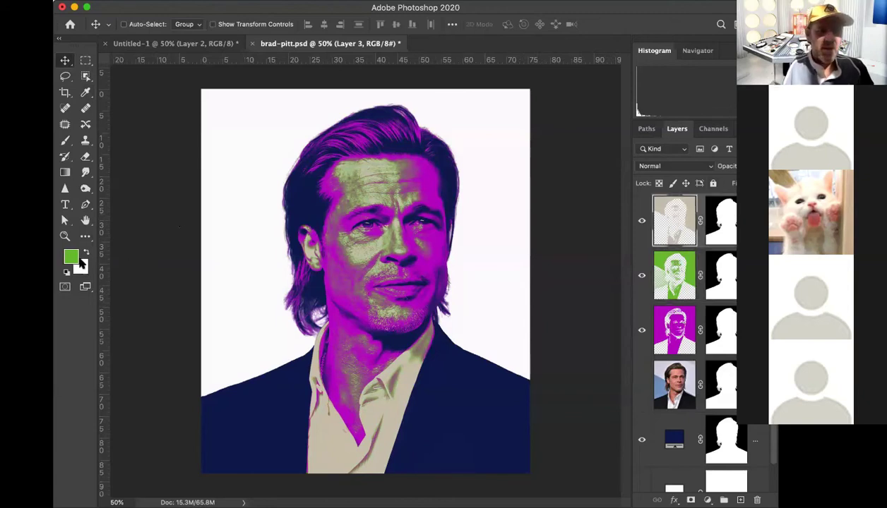
pyautogui.click(71, 257)
pyautogui.click(606, 269)
pyautogui.click(554, 204)
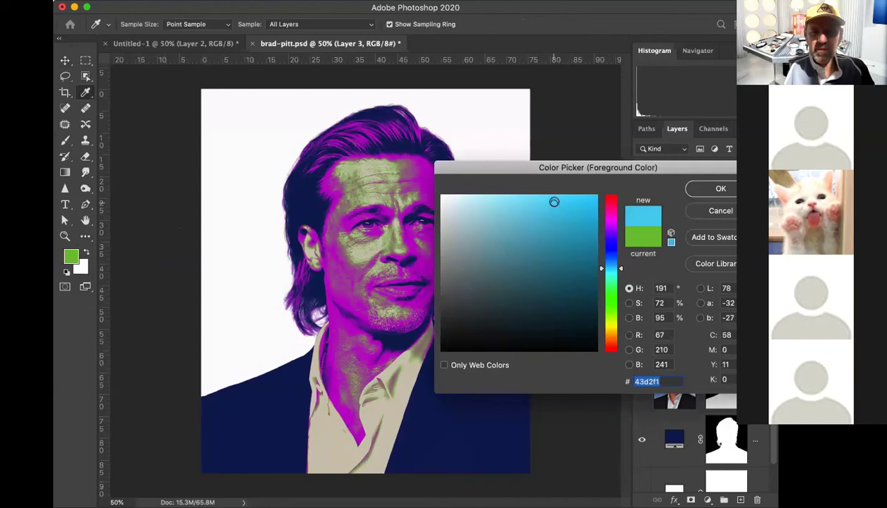
pyautogui.click(720, 189)
pyautogui.hotkey('alt', 'shift', 'BackSpace')
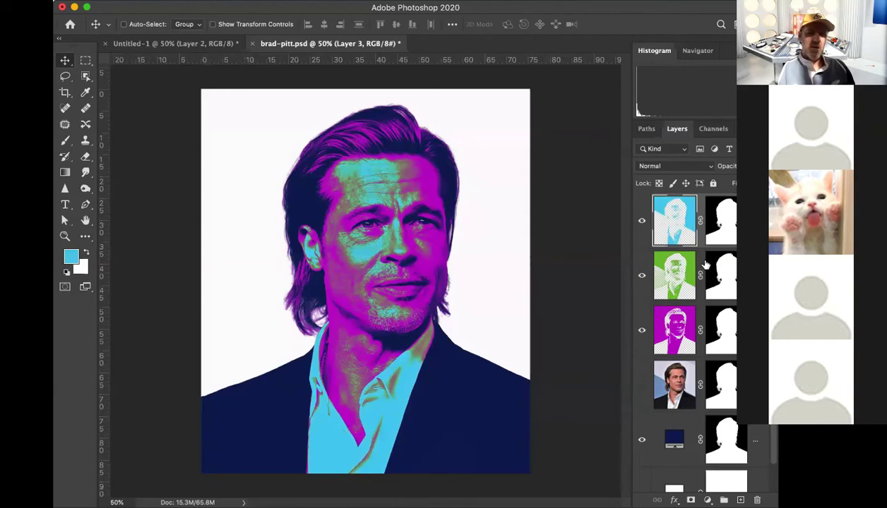
pyautogui.press('super+equal')
pyautogui.press('super+equal')
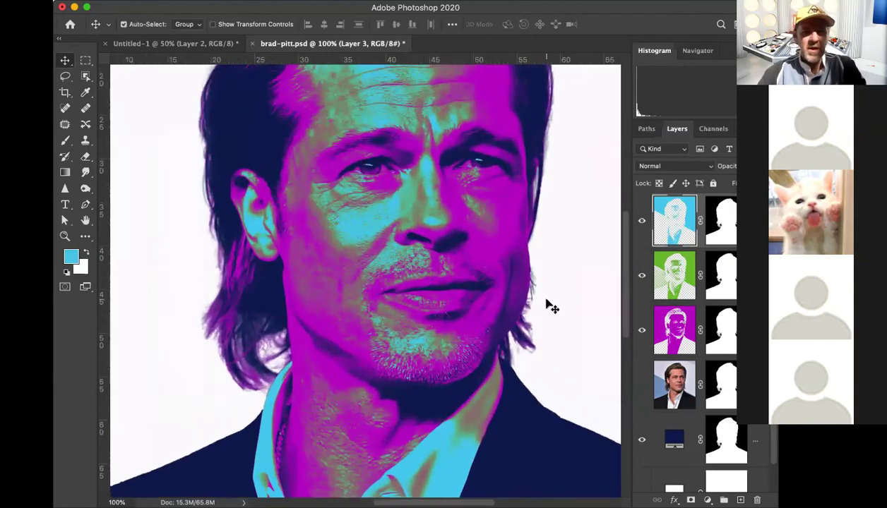
pyautogui.click(640, 222)
pyautogui.click(636, 276)
pyautogui.click(639, 334)
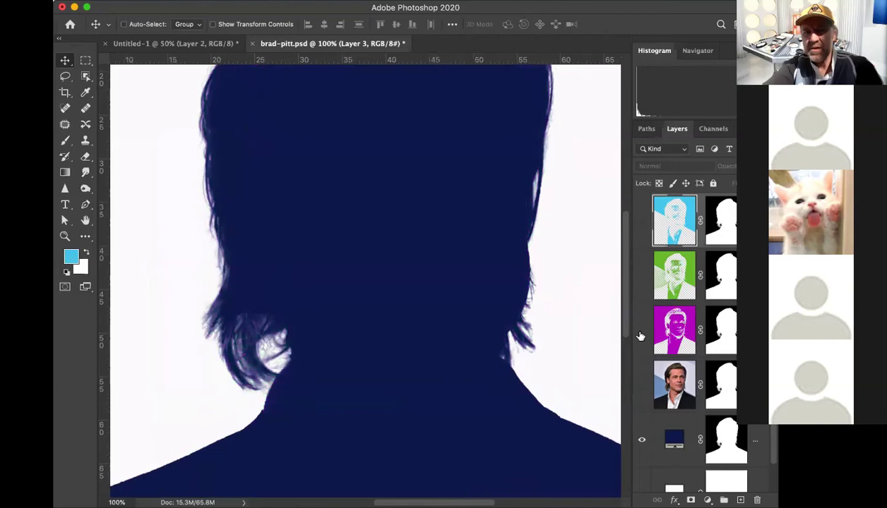
pyautogui.click(712, 129)
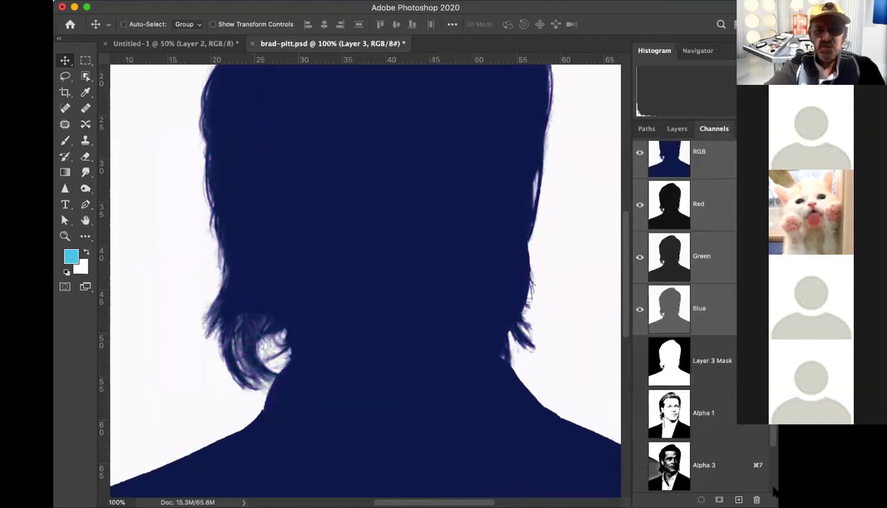
pyautogui.scroll(-2, 684, 310)
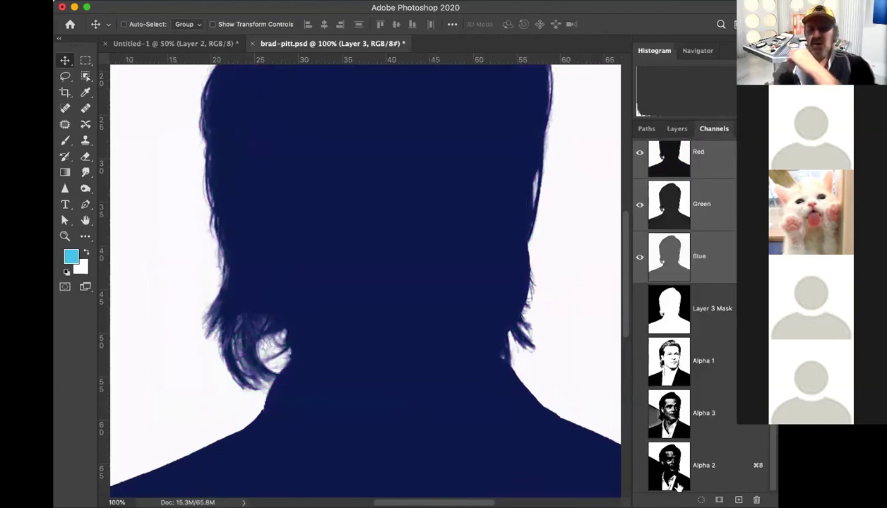
pyautogui.click(703, 465)
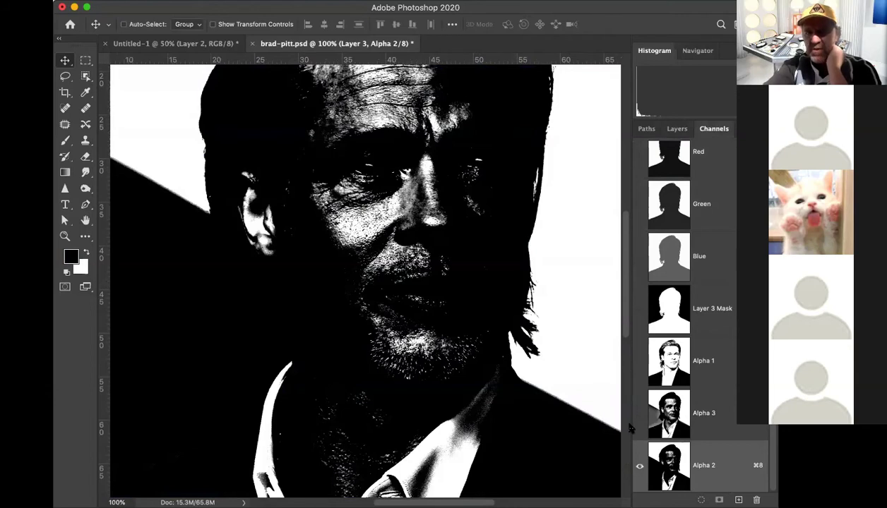
pyautogui.click(725, 425)
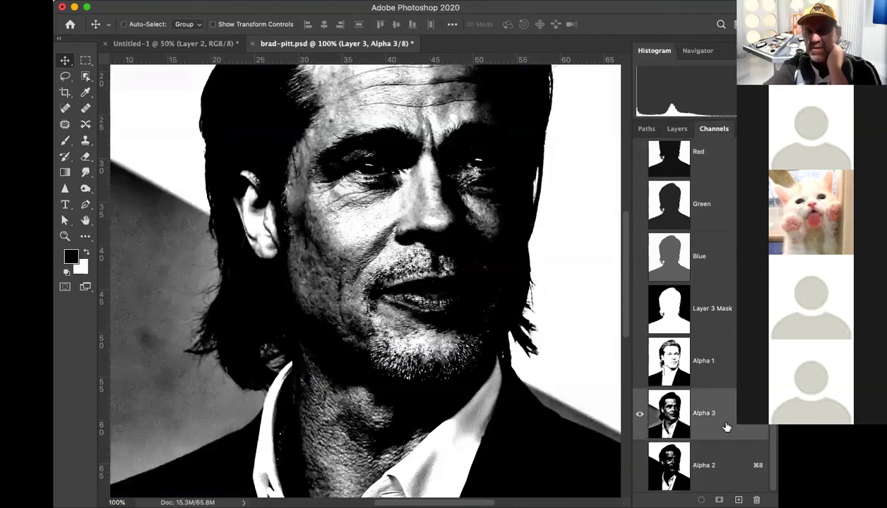
pyautogui.click(721, 361)
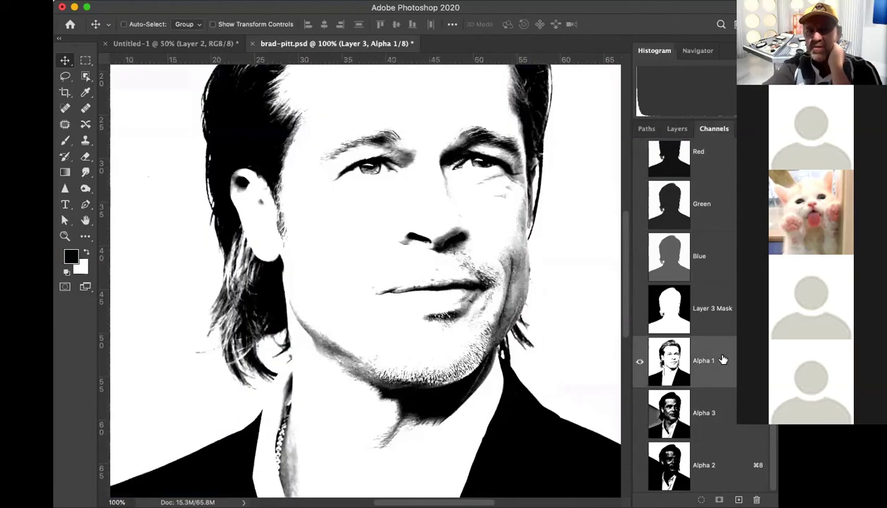
pyautogui.click(667, 131)
pyautogui.click(670, 225)
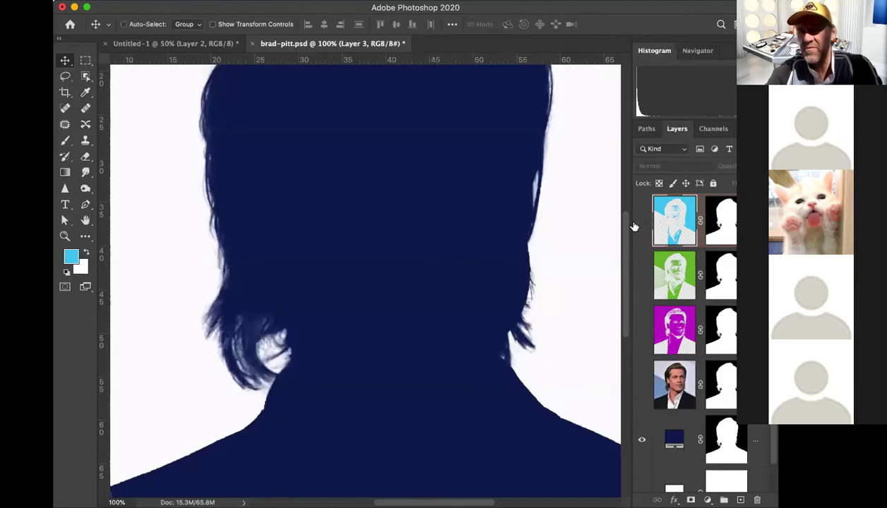
pyautogui.click(641, 221)
pyautogui.click(641, 275)
pyautogui.click(641, 331)
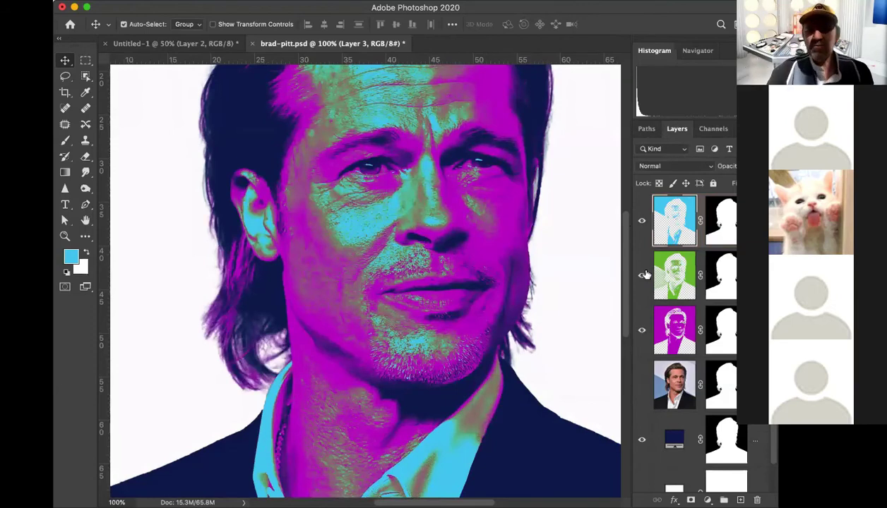
pyautogui.press('super+minus')
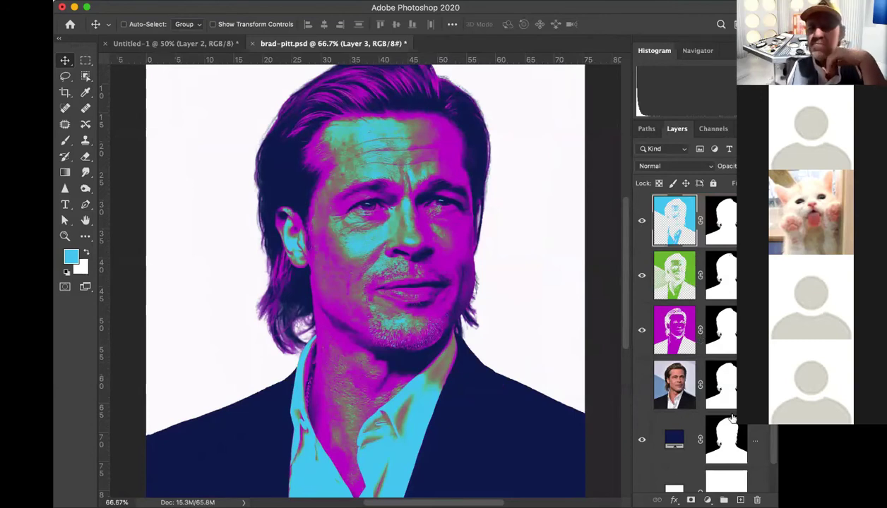
pyautogui.click(674, 443)
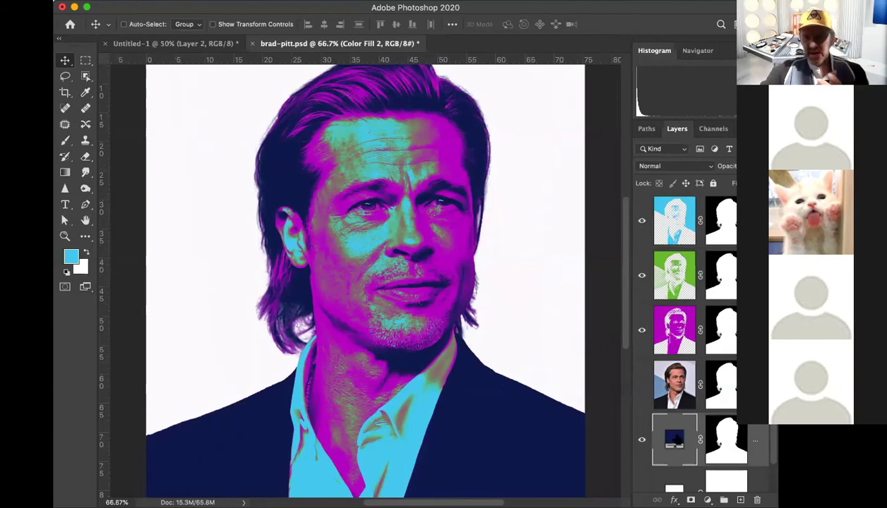
pyautogui.doubleClick(674, 442)
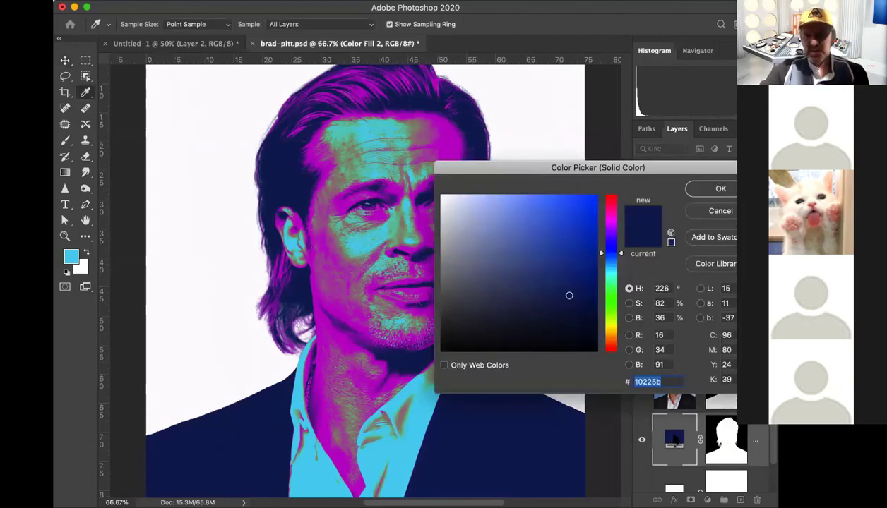
pyautogui.click(610, 292)
pyautogui.moveTo(488, 203)
pyautogui.mouseDown()
pyautogui.moveTo(479, 207)
pyautogui.moveTo(486, 212)
pyautogui.mouseUp()
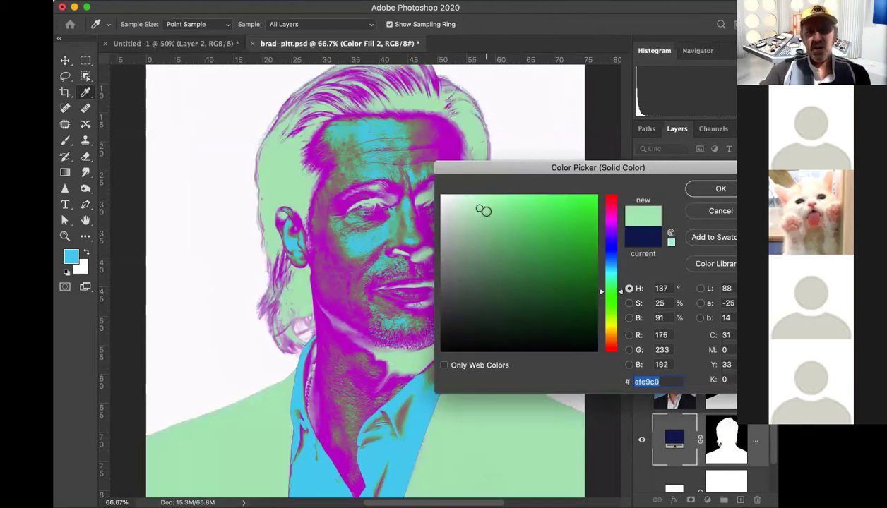
pyautogui.moveTo(495, 165); pyautogui.dragTo(579, 111)
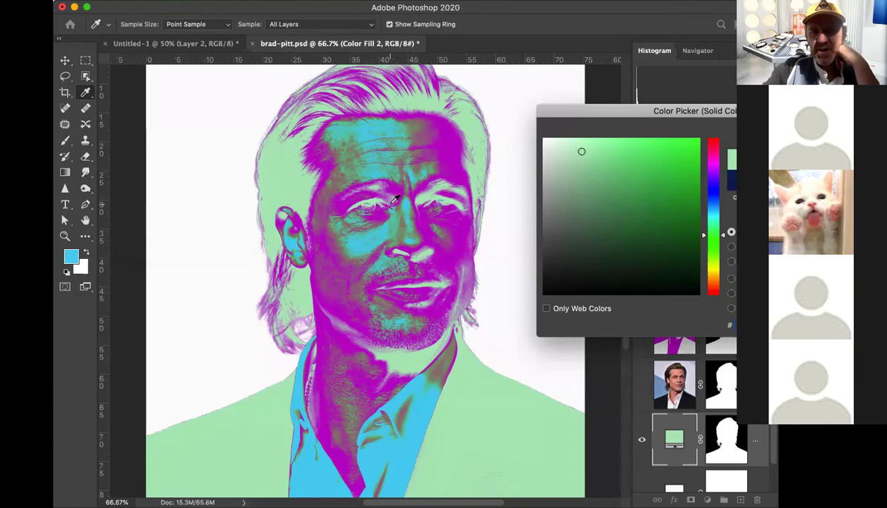
pyautogui.click(657, 240)
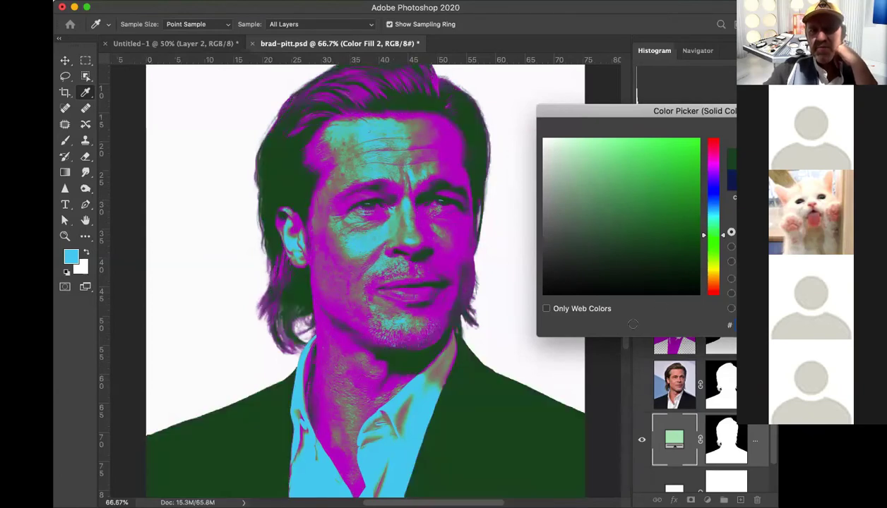
pyautogui.moveTo(617, 208); pyautogui.dragTo(590, 155)
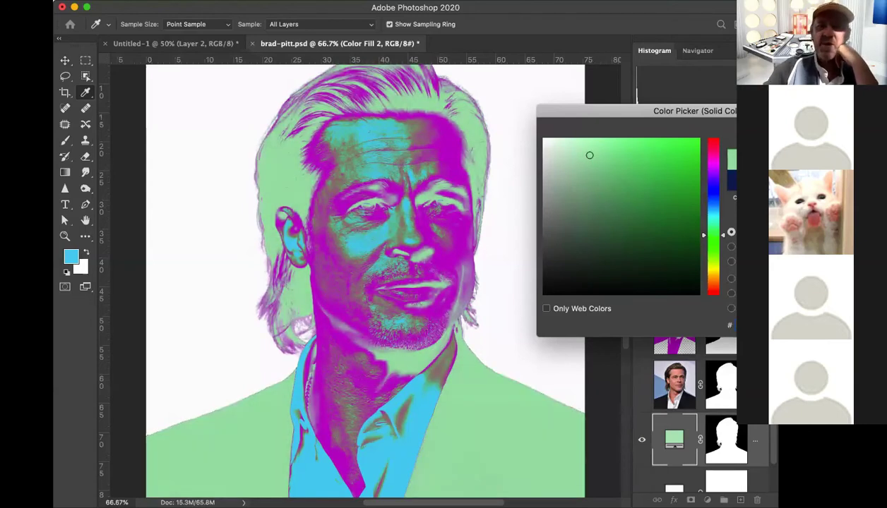
pyautogui.moveTo(620, 111); pyautogui.dragTo(482, 88)
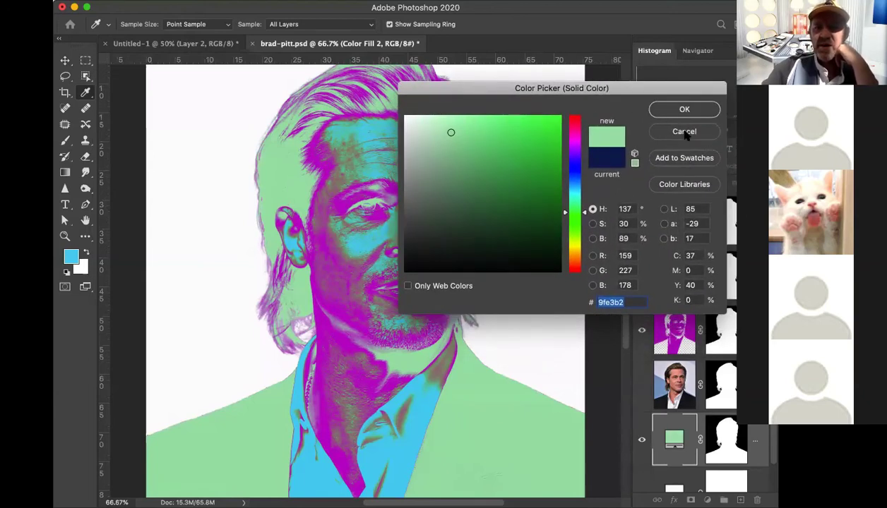
pyautogui.click(683, 132)
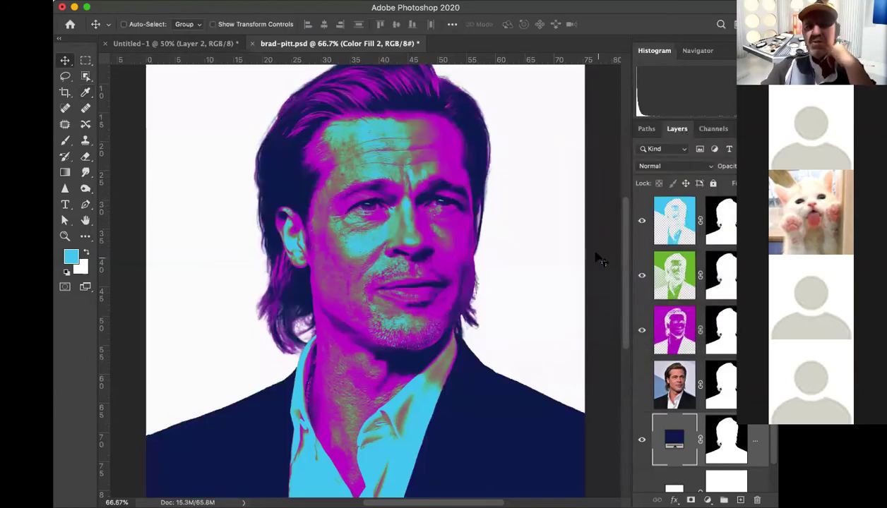
# Step: Try a dark teal fill on Layer 3, then revert it to bright cyan
pyautogui.click(676, 221)
pyautogui.click(71, 254)
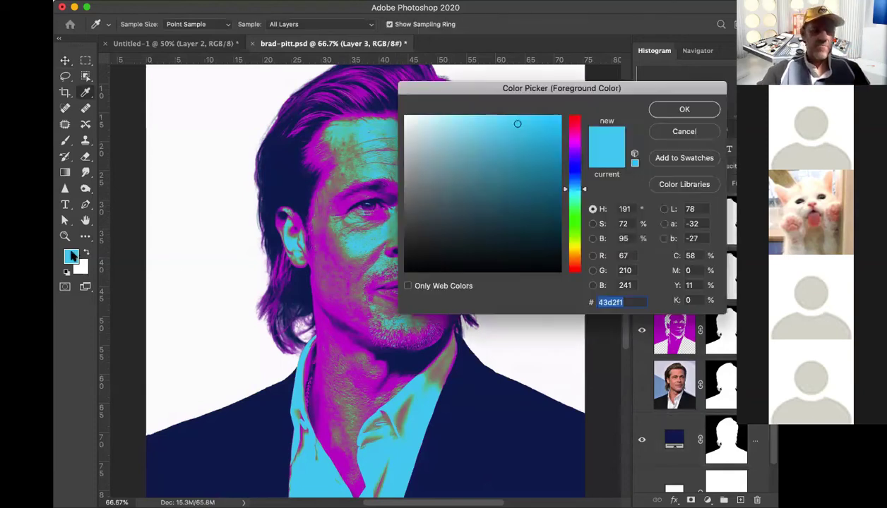
pyautogui.click(506, 176)
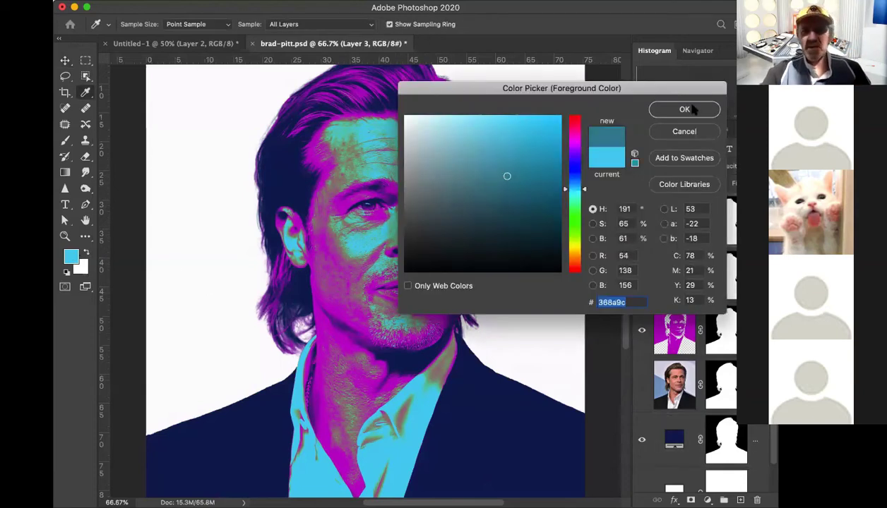
pyautogui.click(532, 196)
pyautogui.click(660, 110)
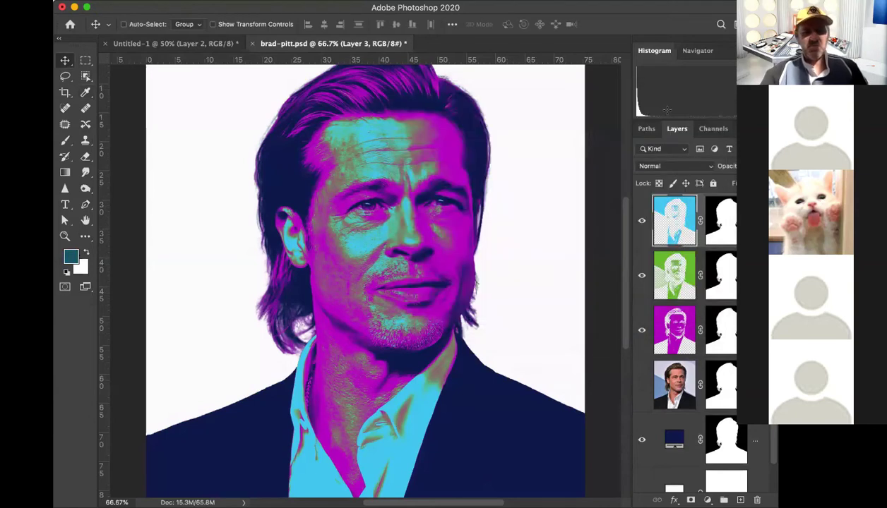
pyautogui.hotkey('alt', 'shift', 'BackSpace')
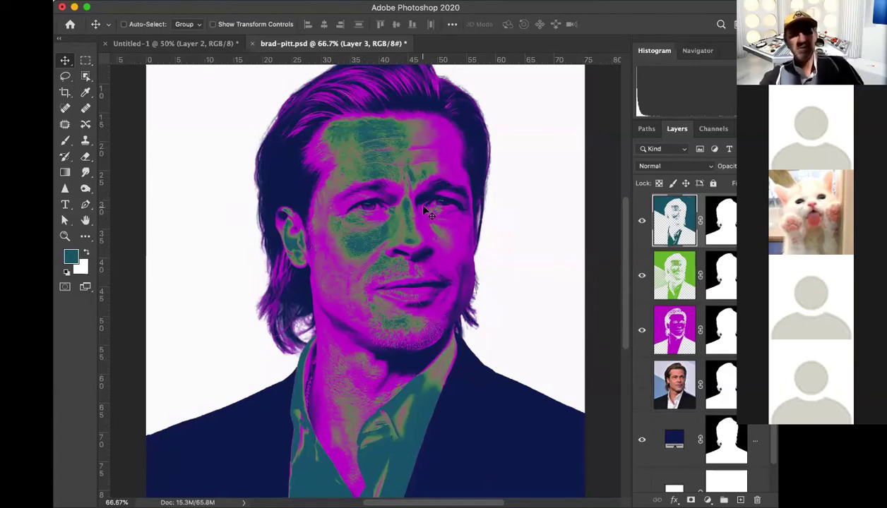
pyautogui.hotkey('alt', 'shift', 'BackSpace')
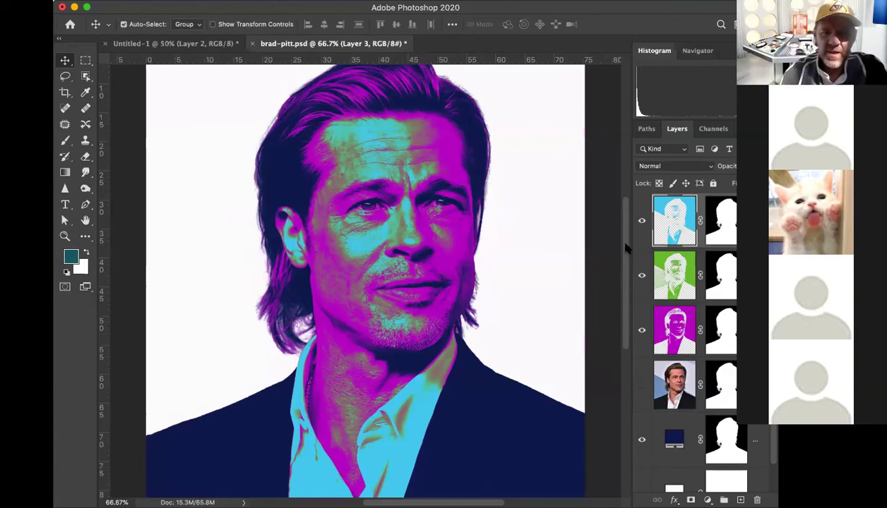
# Step: Zoom in to check the skin texture, then zoom out to 33.3% to fit the whole portrait
pyautogui.press('super+plus')
pyautogui.press('super+plus')
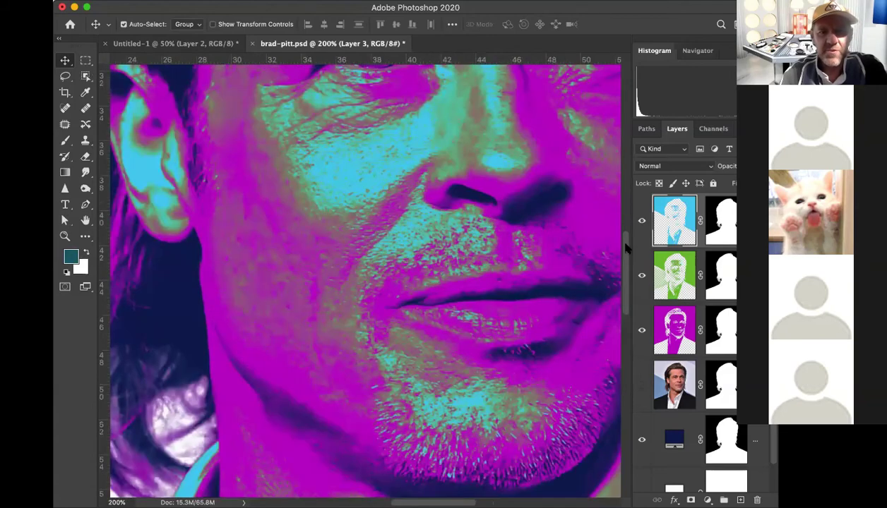
pyautogui.scroll(-5, 625, 248)
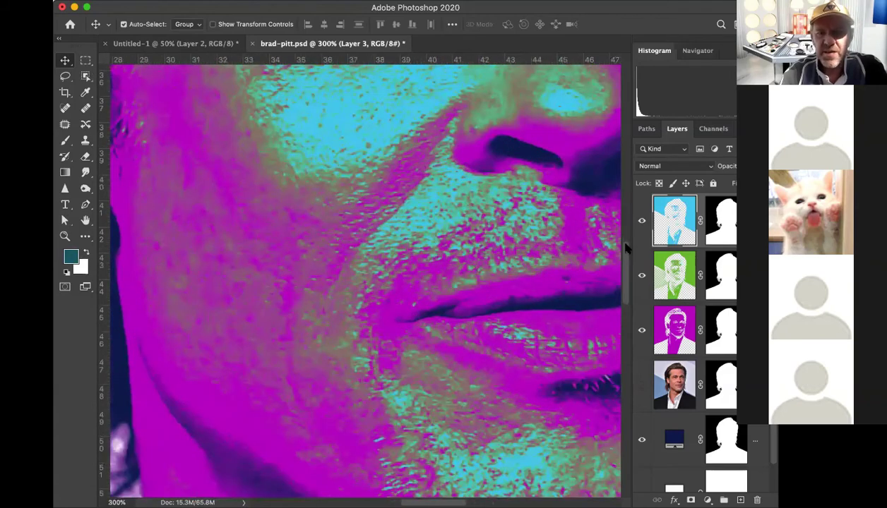
pyautogui.scroll(5, 625, 248)
pyautogui.press('super+minus')
pyautogui.press('super+minus')
pyautogui.press('super+minus')
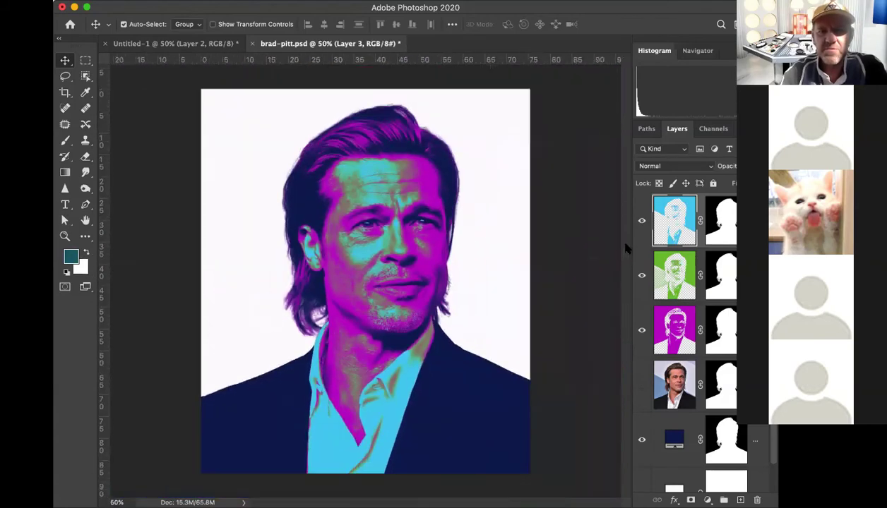
pyautogui.press('super+minus')
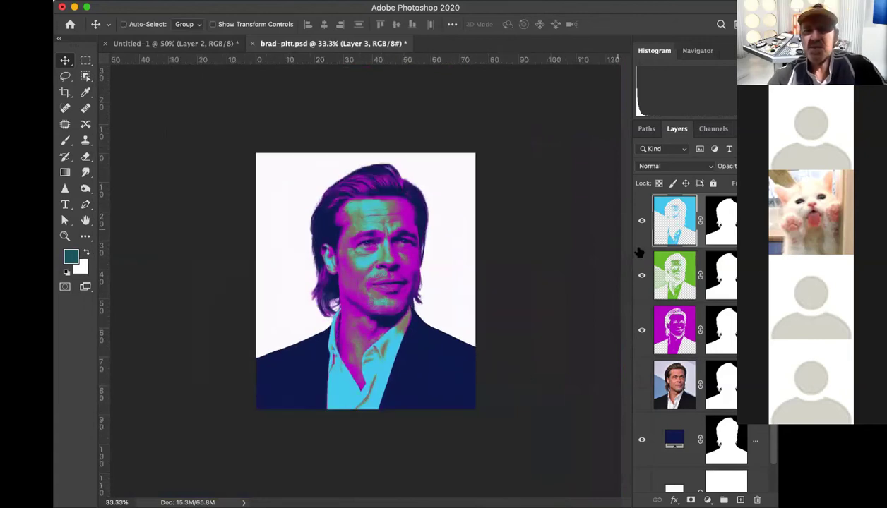
# Step: Select the Alpha 1 channel and apply the Filter Gallery's Sketch > Stamp filter to it
pyautogui.click(706, 129)
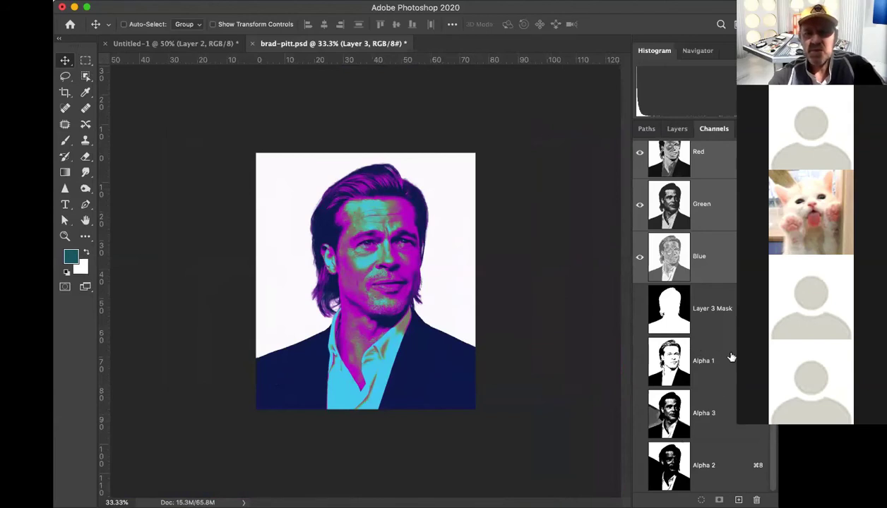
pyautogui.click(709, 363)
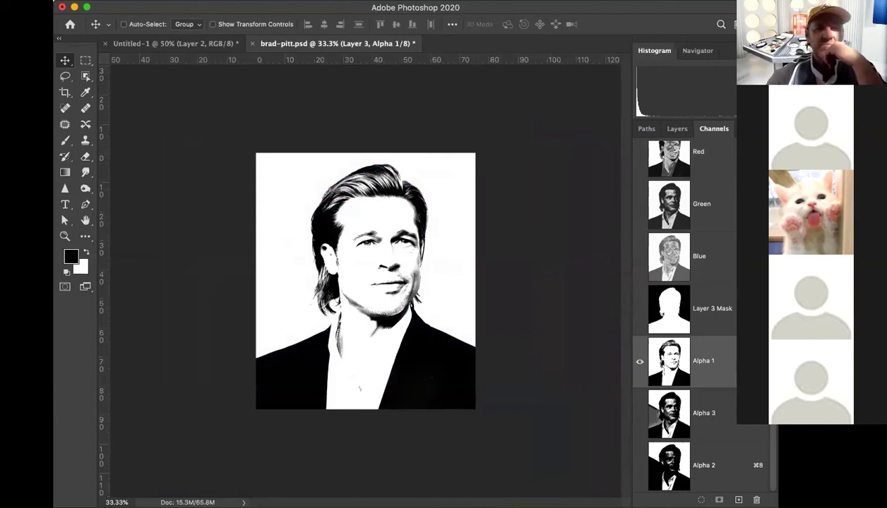
pyautogui.click(340, 0)
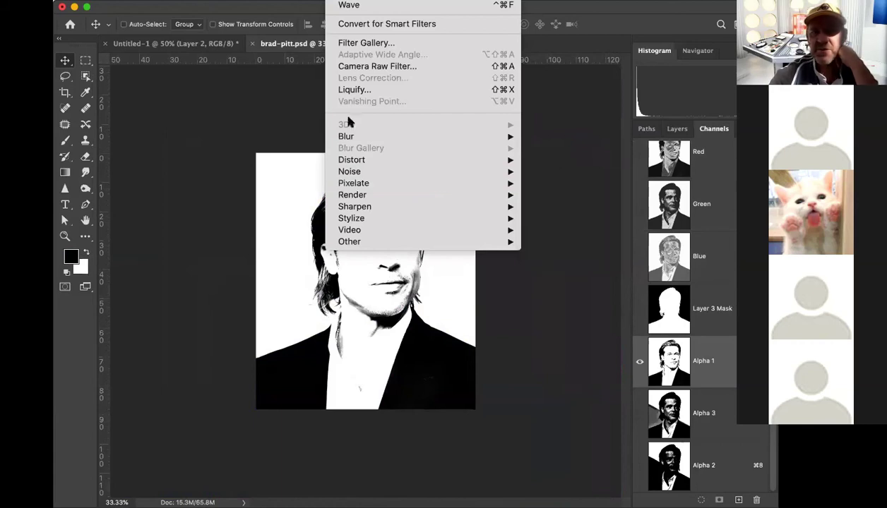
pyautogui.click(344, 44)
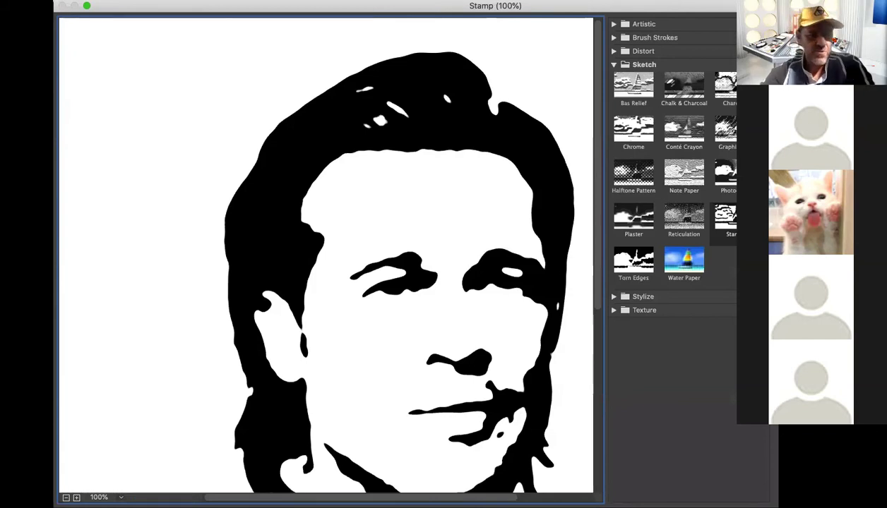
pyautogui.click(66, 496)
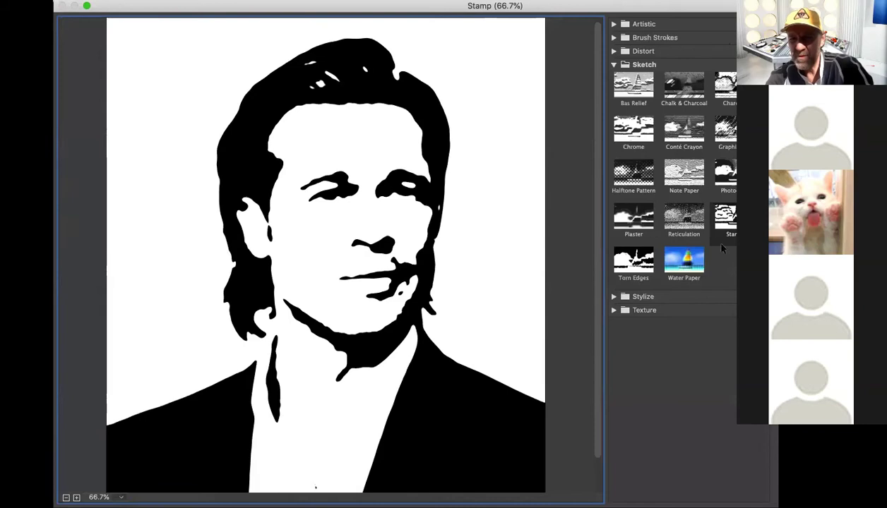
pyautogui.moveTo(688, 5); pyautogui.dragTo(671, 4)
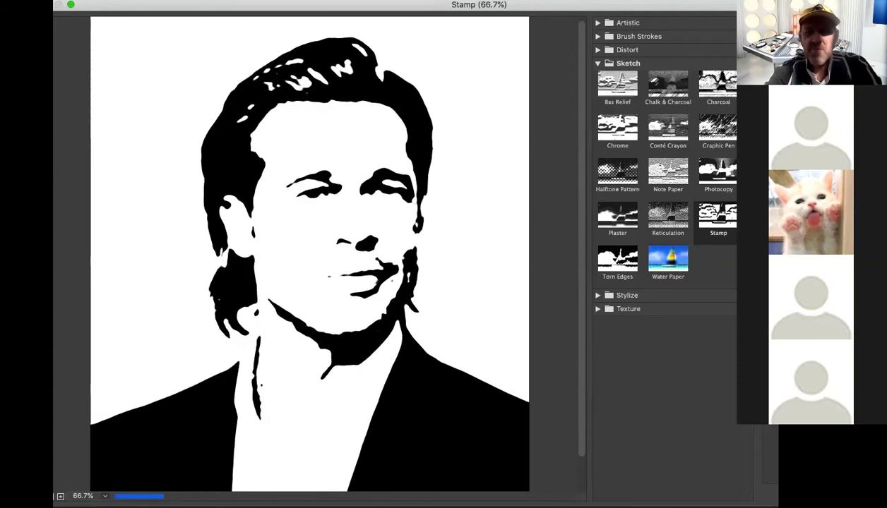
pyautogui.press('Return')
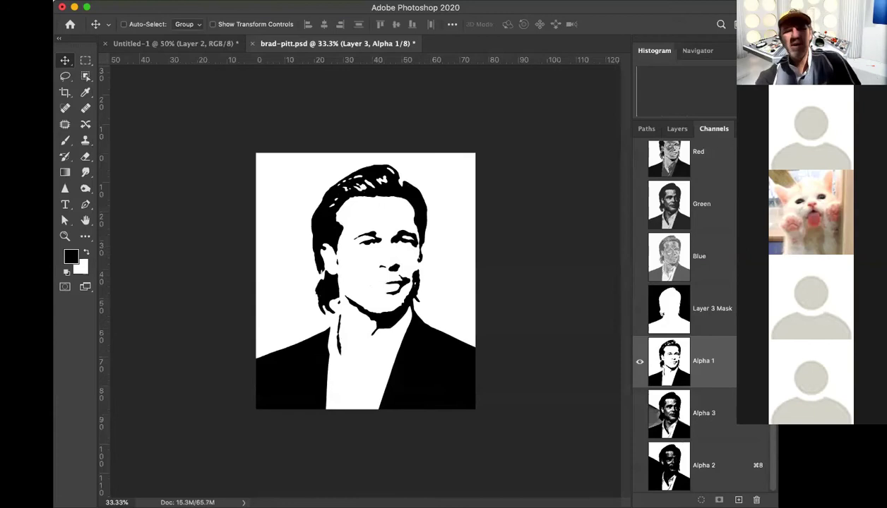
# Step: Select the Alpha 3 channel and apply the Filter Gallery's Stamp filter to it
pyautogui.click(727, 411)
pyautogui.click(343, 0)
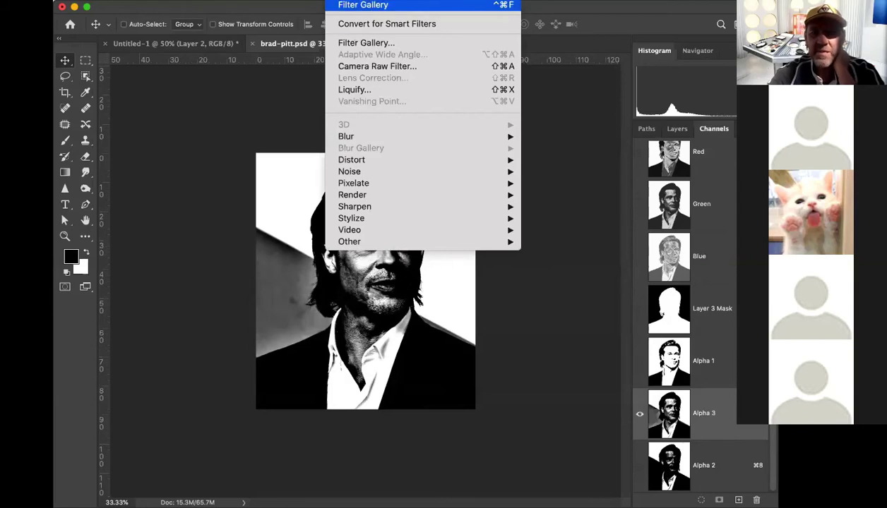
pyautogui.click(358, 43)
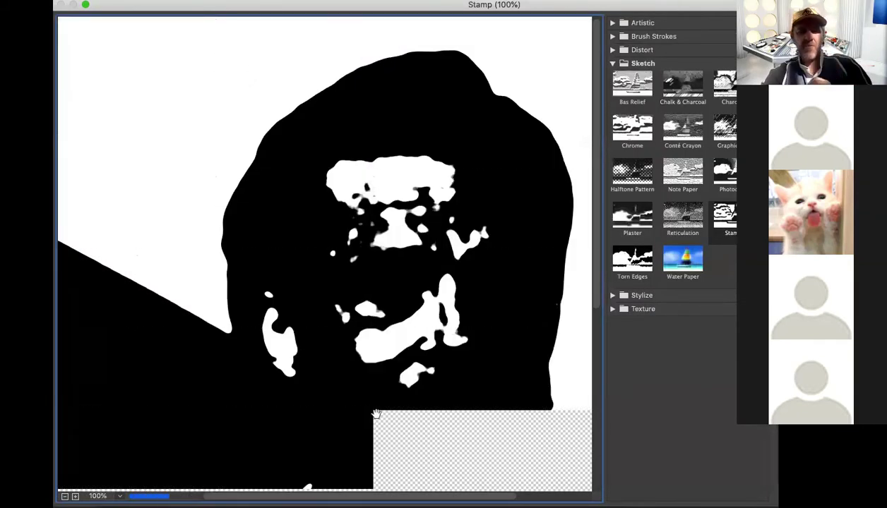
pyautogui.moveTo(450, 303); pyautogui.dragTo(379, 212)
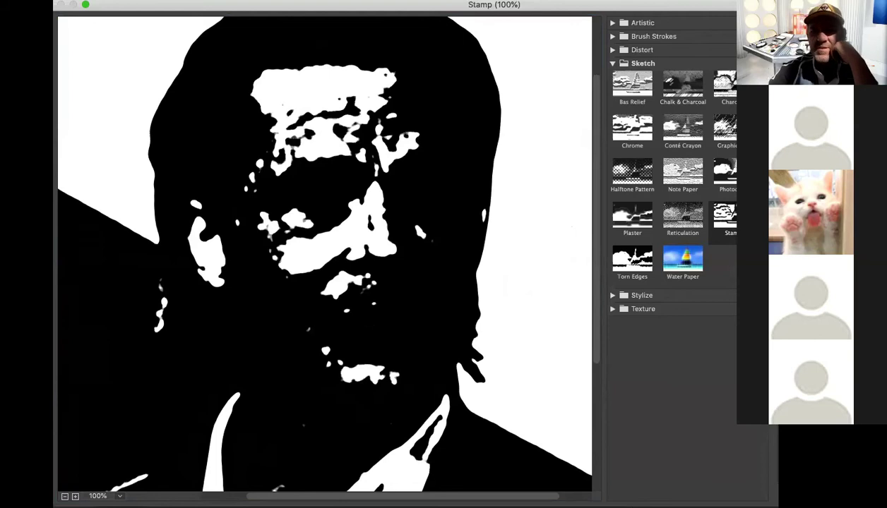
pyautogui.press('Return')
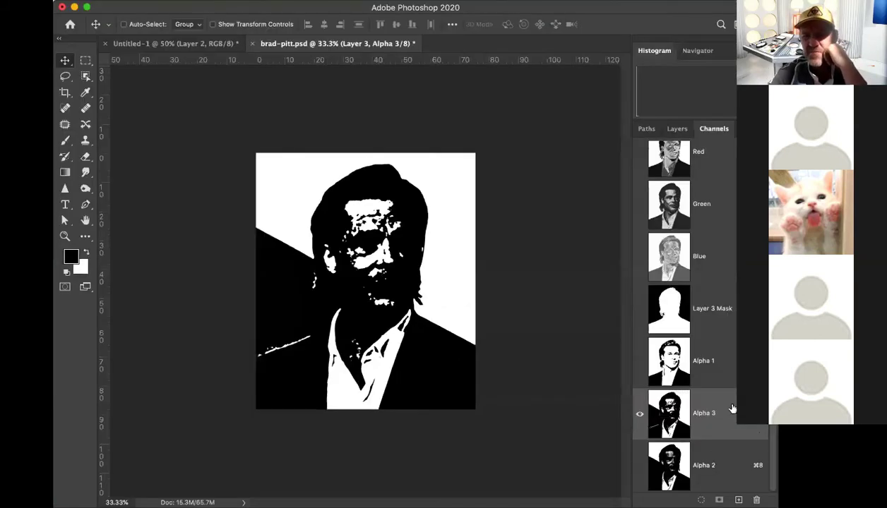
# Step: Select the Alpha 2 channel and apply the Filter Gallery's Stamp filter to it
pyautogui.click(732, 449)
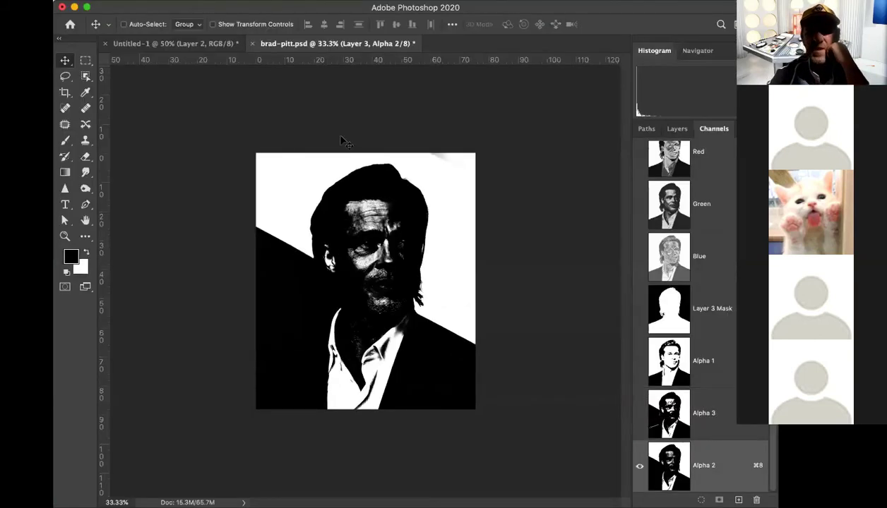
pyautogui.click(338, 0)
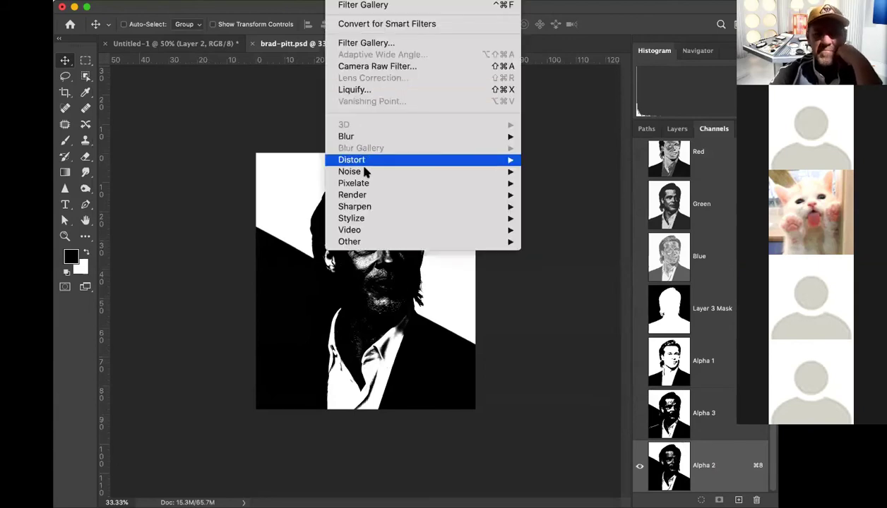
pyautogui.click(374, 47)
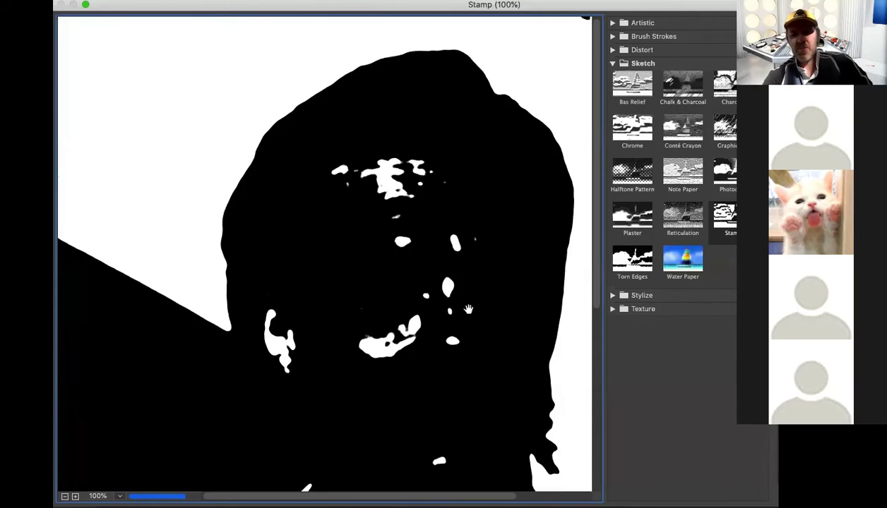
pyautogui.press('super+minus')
pyautogui.press('super+minus')
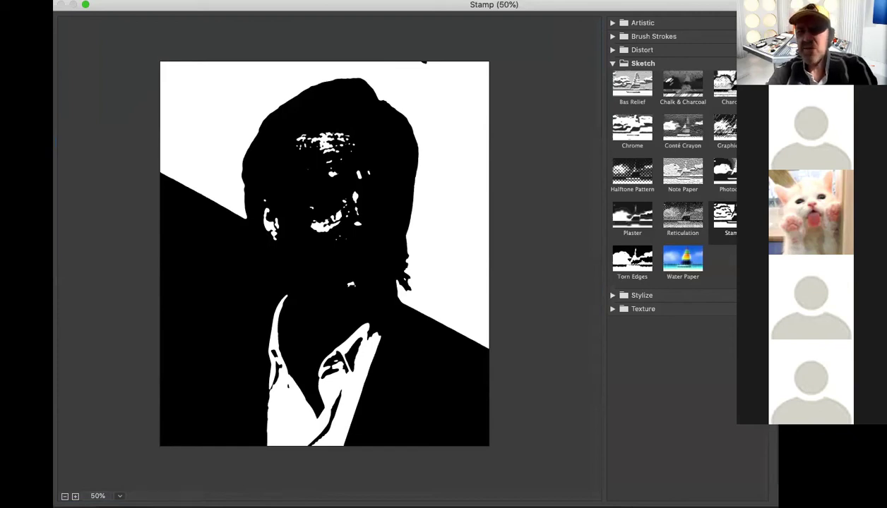
pyautogui.press('Return')
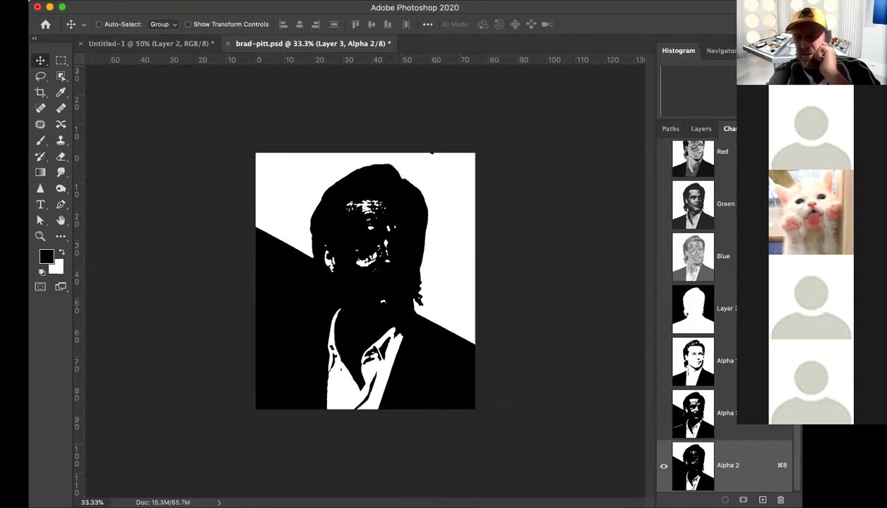
# Step: Delete the contents of the magenta, green and cyan layers one after another
pyautogui.click(701, 130)
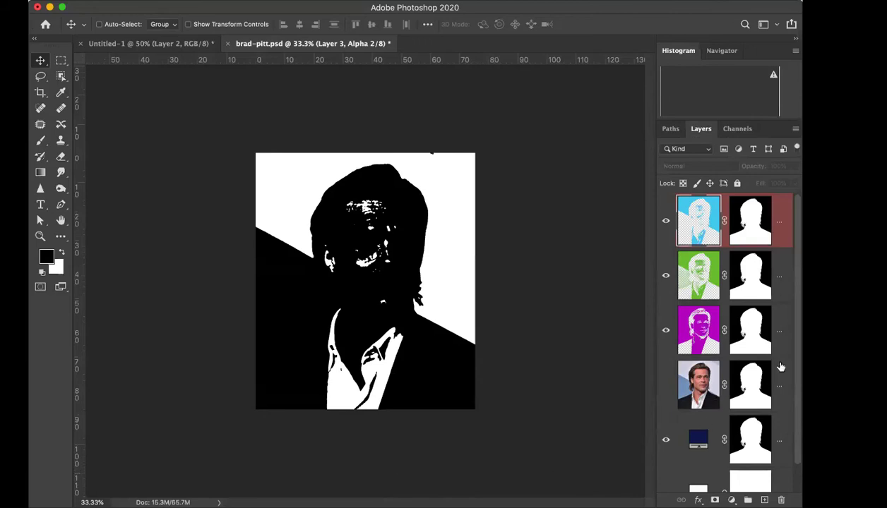
pyautogui.scroll(-2, 795, 370)
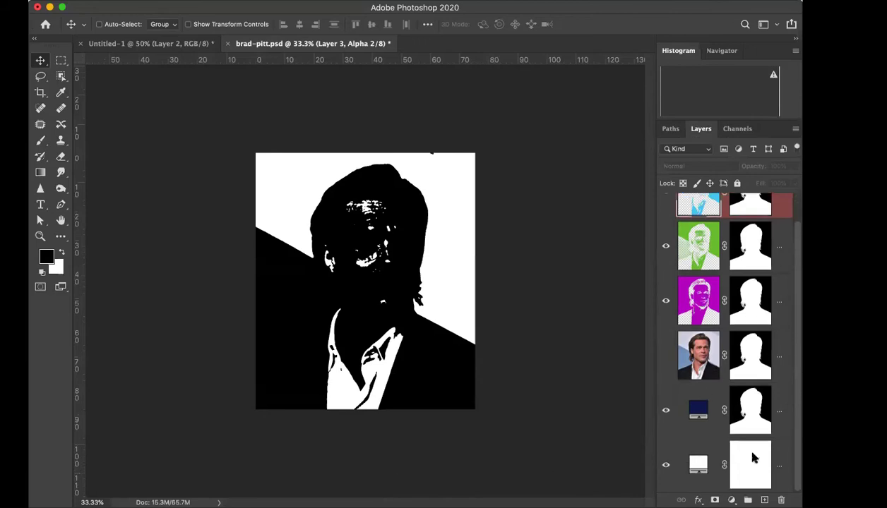
pyautogui.click(736, 129)
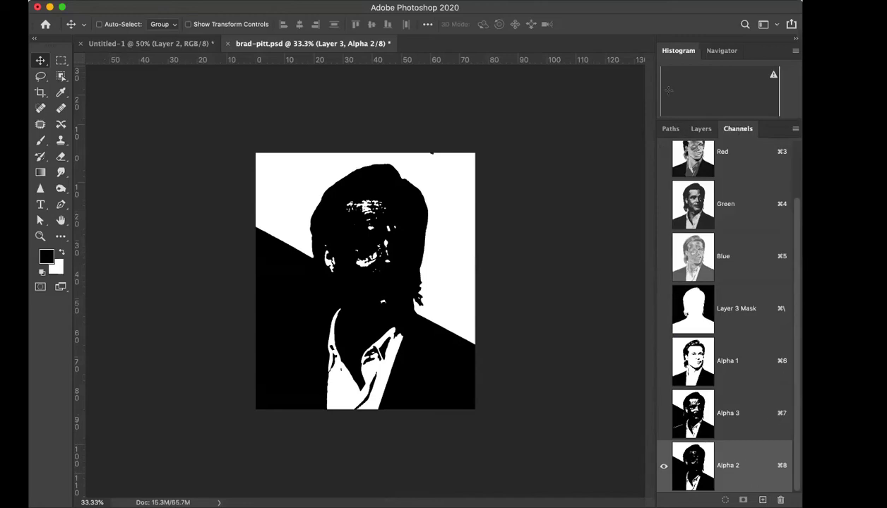
pyautogui.click(701, 131)
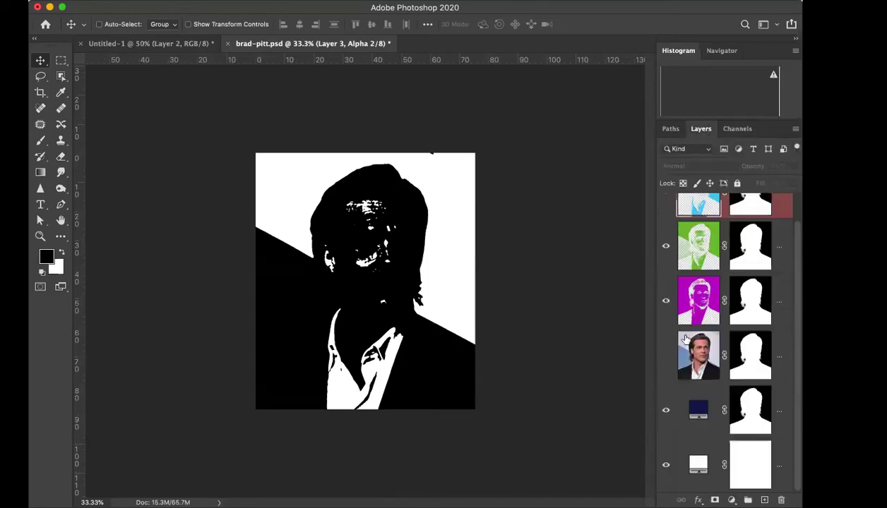
pyautogui.click(701, 300)
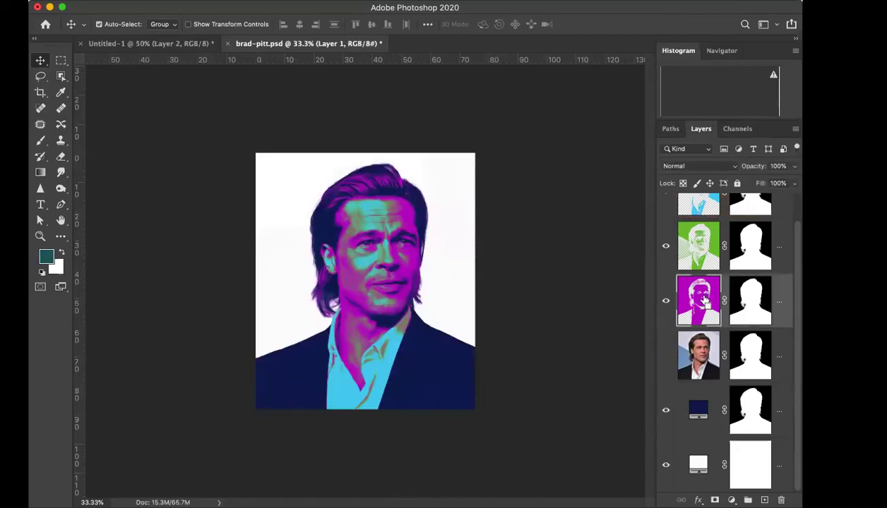
pyautogui.press('Delete')
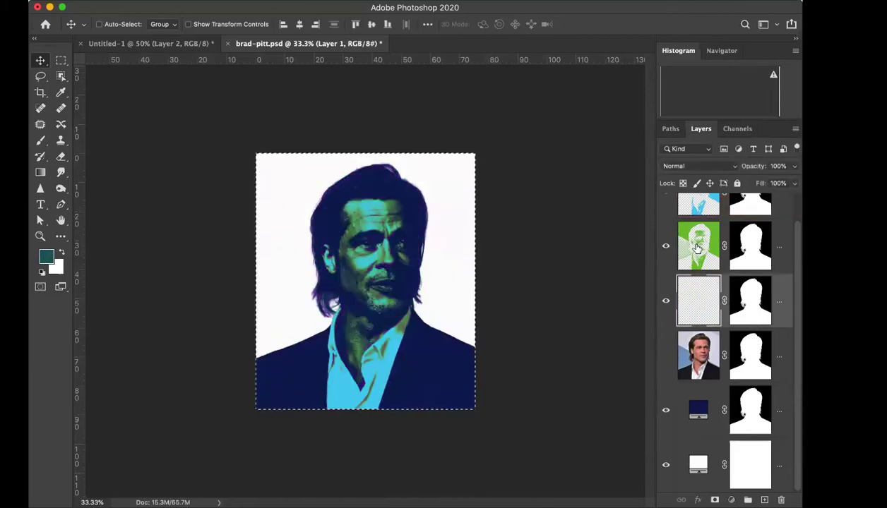
pyautogui.click(697, 247)
pyautogui.press('Delete')
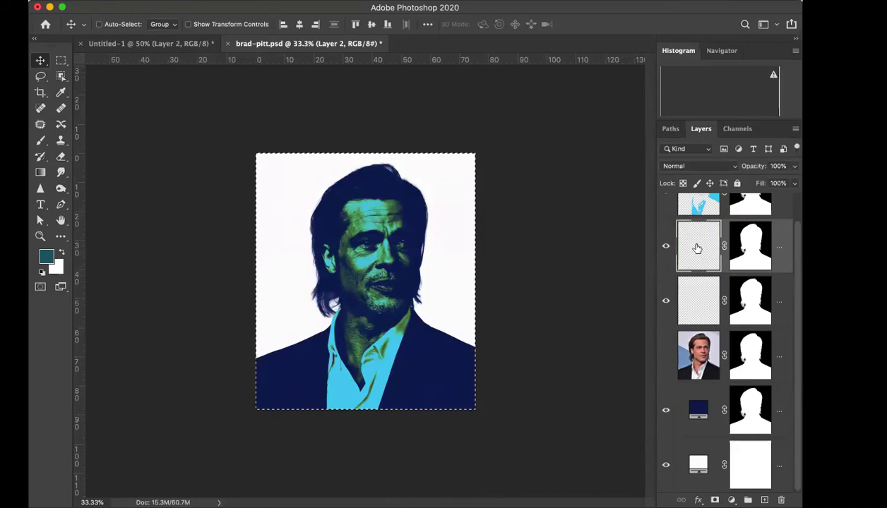
pyautogui.click(695, 206)
pyautogui.press('Delete')
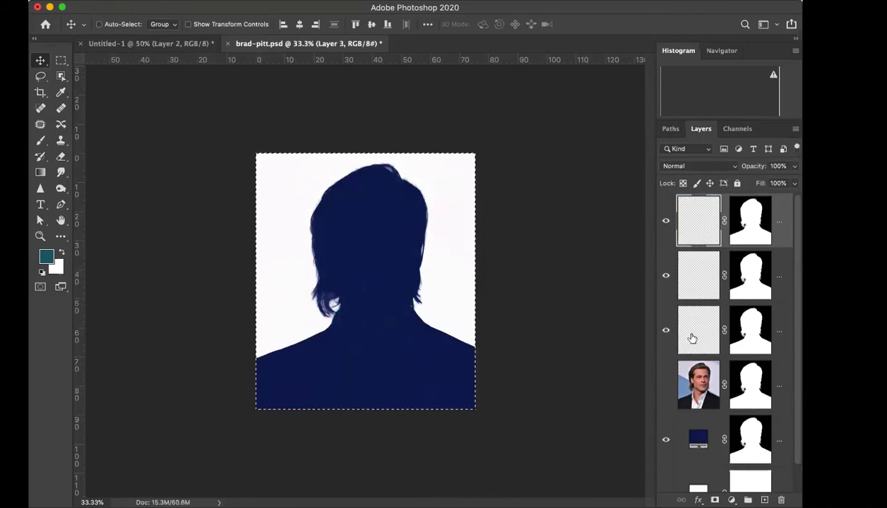
# Step: Load the Alpha 1 channel as a selection and target Layer 1
pyautogui.click(735, 132)
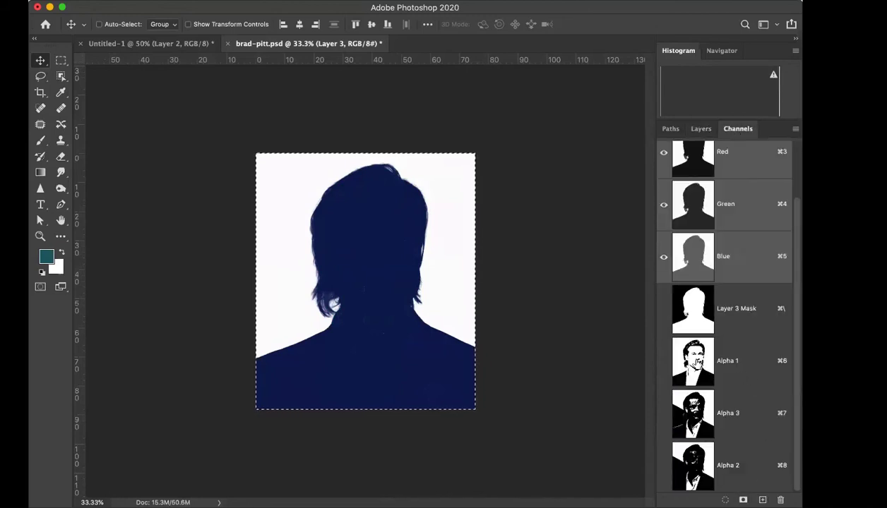
pyautogui.click(696, 362)
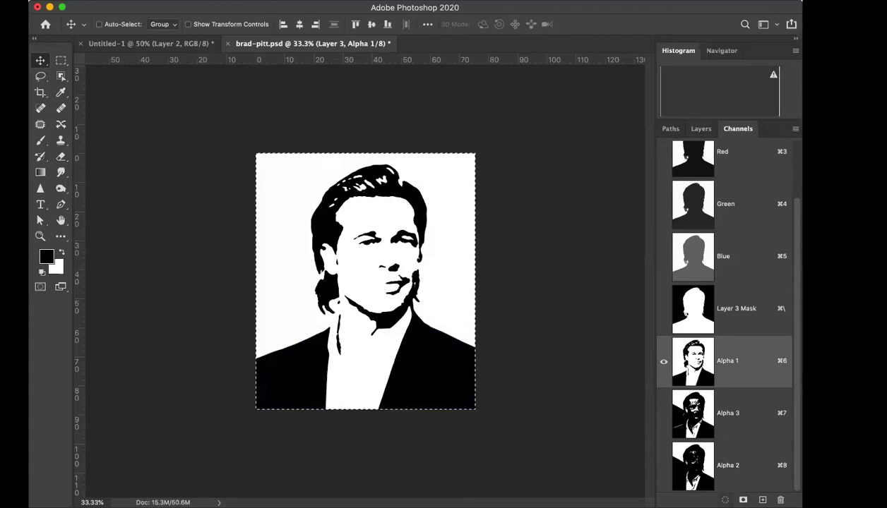
pyautogui.keyDown('super'); pyautogui.click(692, 363); pyautogui.keyUp('super')
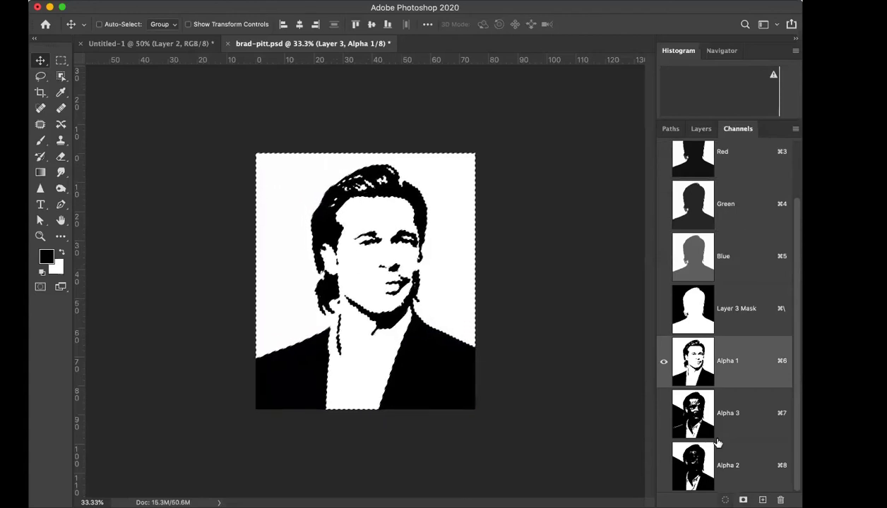
pyautogui.click(701, 130)
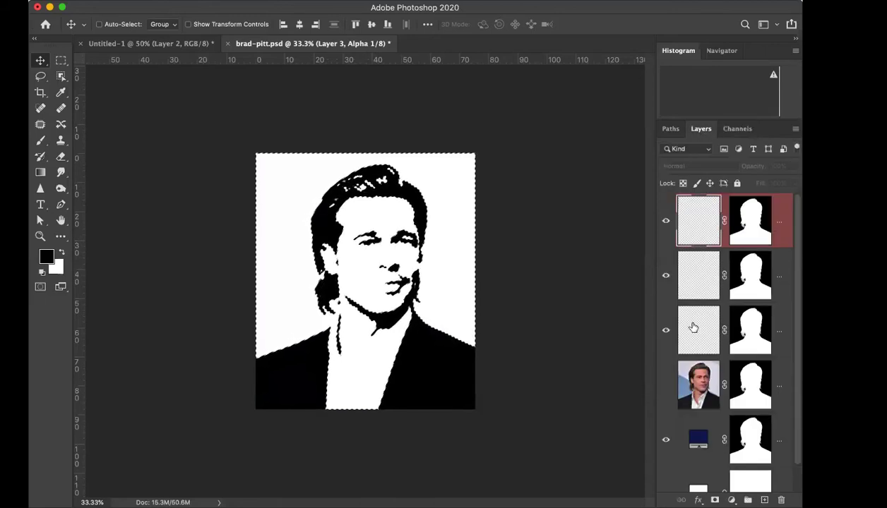
pyautogui.click(694, 327)
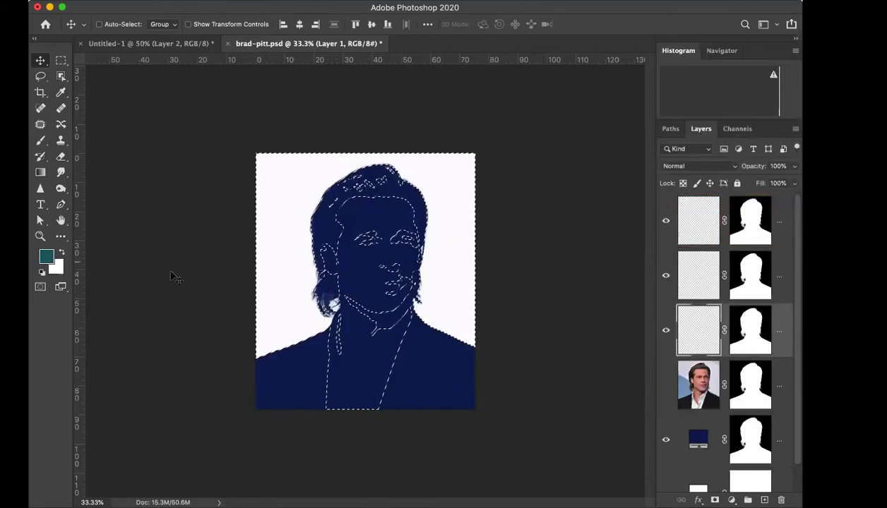
# Step: Fill the selection with dark olive 9e9211, then deselect
pyautogui.click(44, 258)
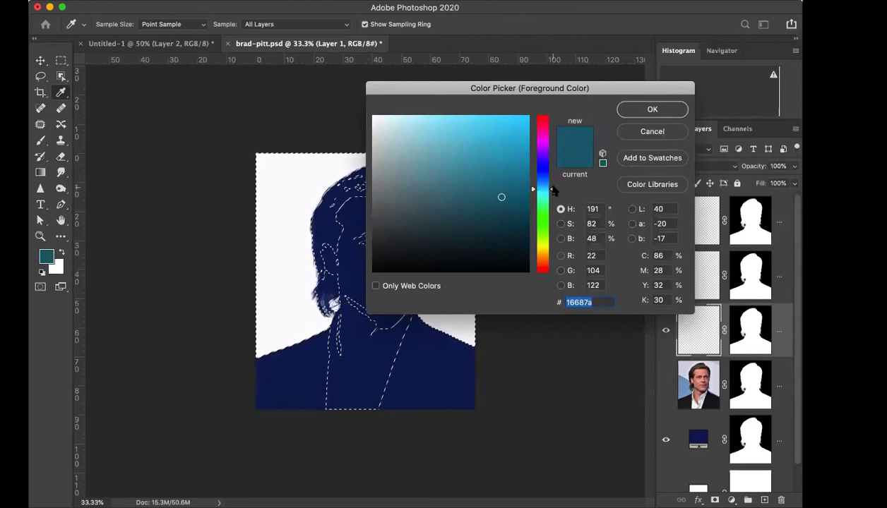
pyautogui.moveTo(541, 189); pyautogui.dragTo(554, 249)
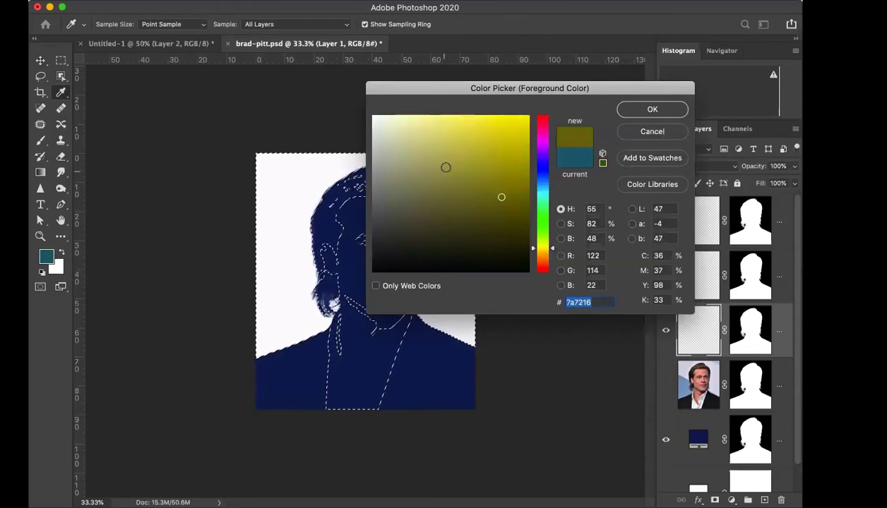
pyautogui.click(463, 139)
pyautogui.click(500, 161)
pyautogui.click(510, 177)
pyautogui.click(652, 112)
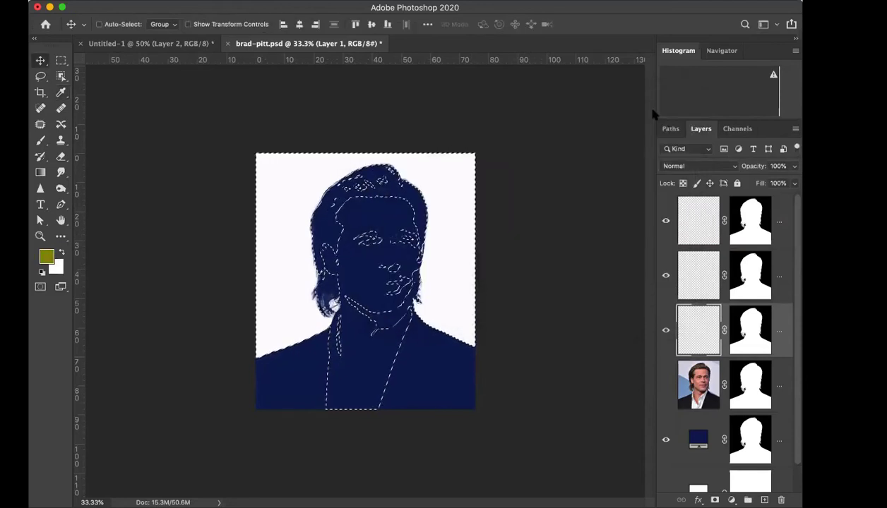
pyautogui.hotkey('alt', 'BackSpace')
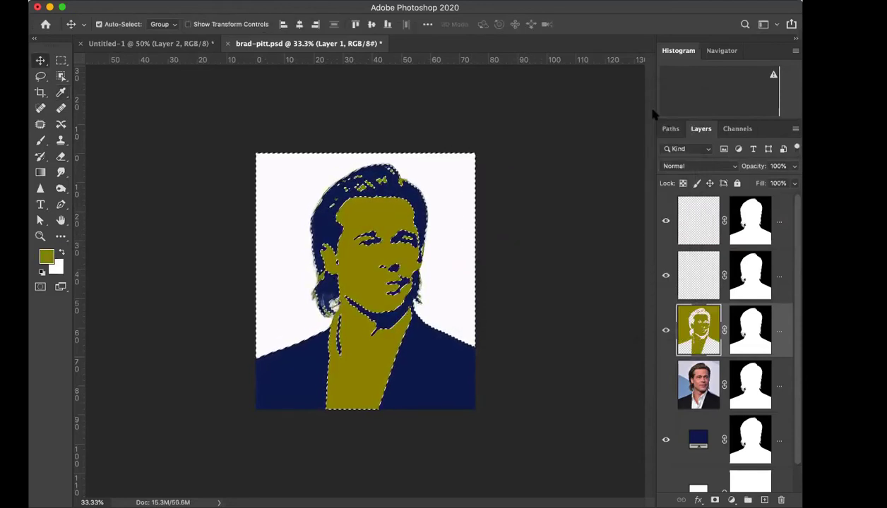
pyautogui.hotkey('ctrl', 'd')
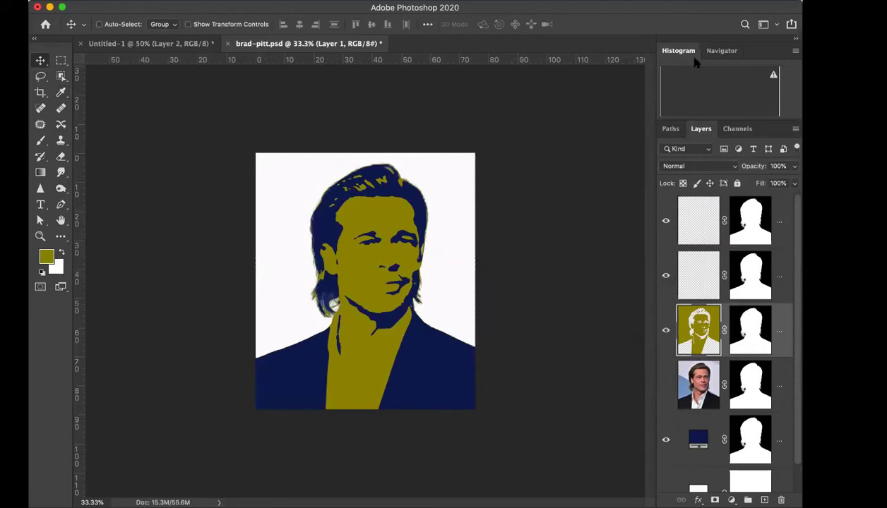
# Step: Load the Alpha 3 channel as a selection and target Layer 2
pyautogui.click(742, 132)
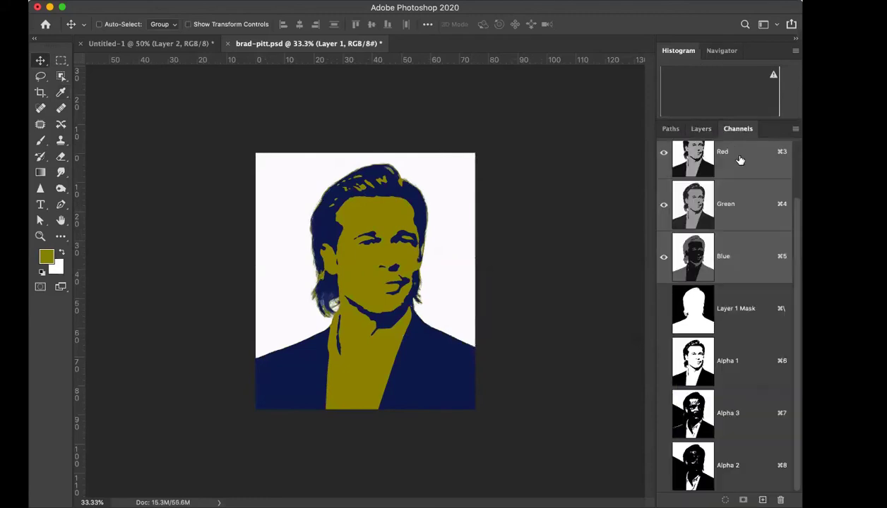
pyautogui.click(677, 409)
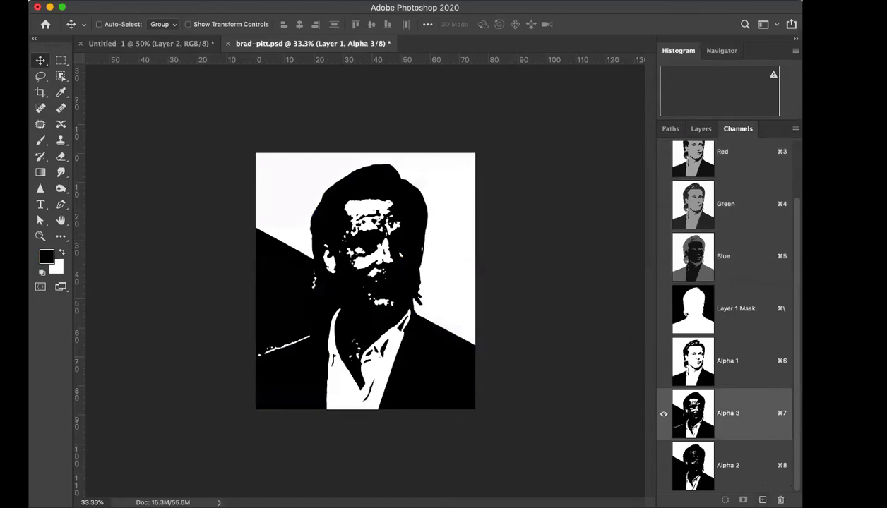
pyautogui.click(725, 500)
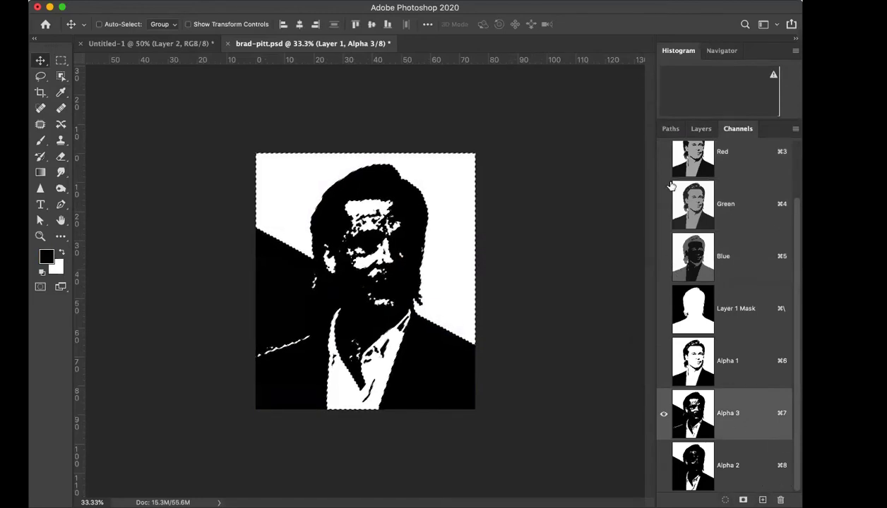
pyautogui.click(699, 129)
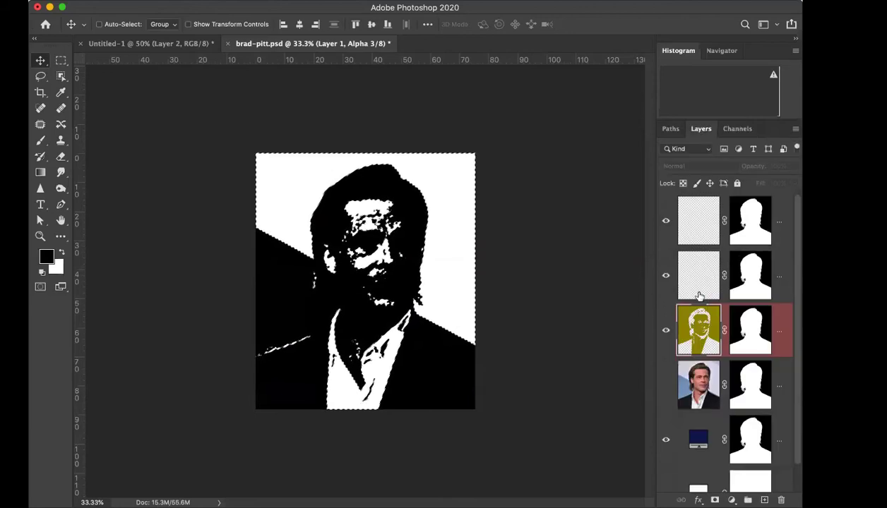
pyautogui.click(696, 277)
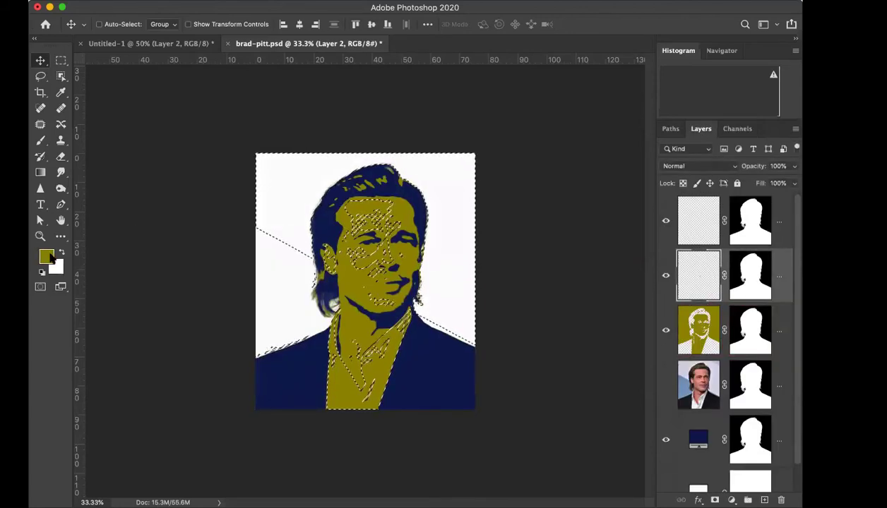
# Step: Fill the selection with brighter yellow c7ba2d, then deselect
pyautogui.click(46, 257)
pyautogui.click(493, 150)
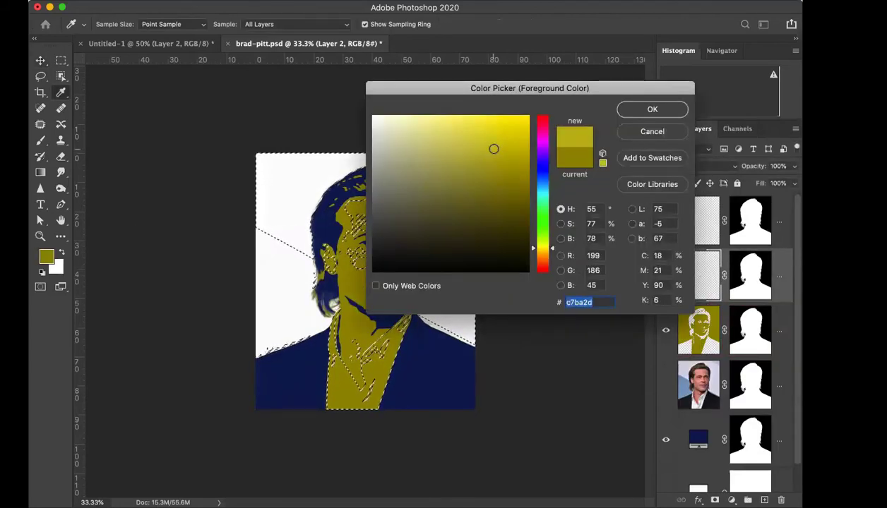
pyautogui.click(644, 110)
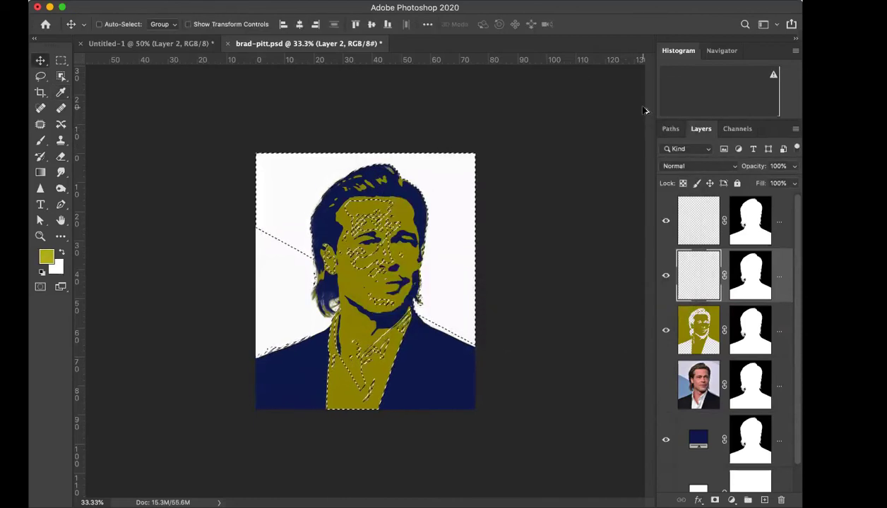
pyautogui.hotkey('alt', 'BackSpace')
pyautogui.press('super+d')
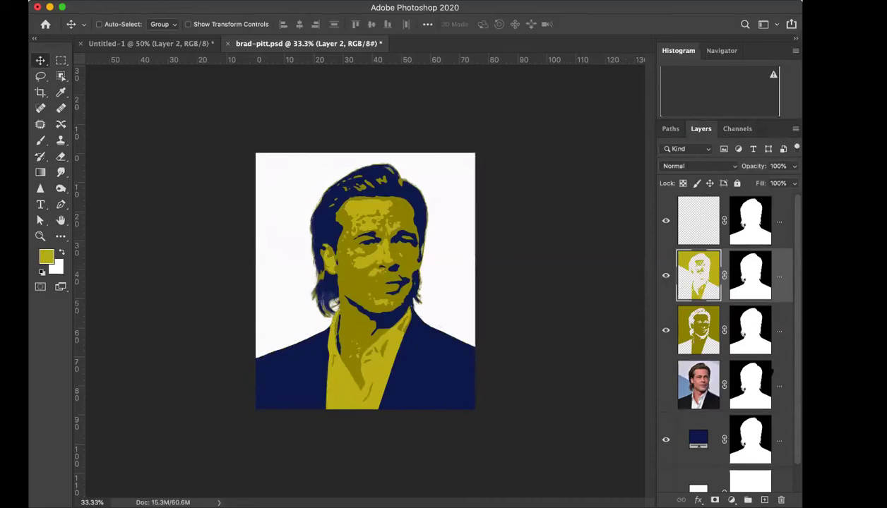
# Step: Load the Alpha 2 channel as a selection and target the top Layer 3
pyautogui.click(736, 129)
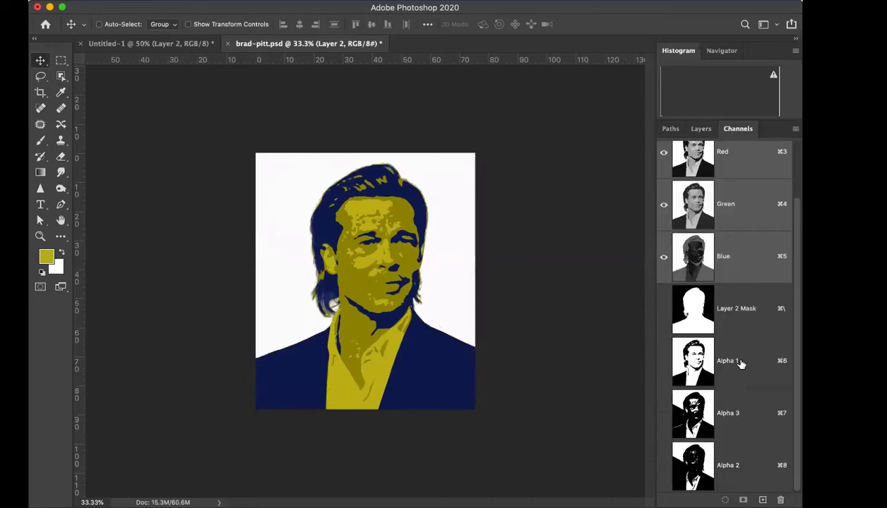
pyautogui.click(742, 462)
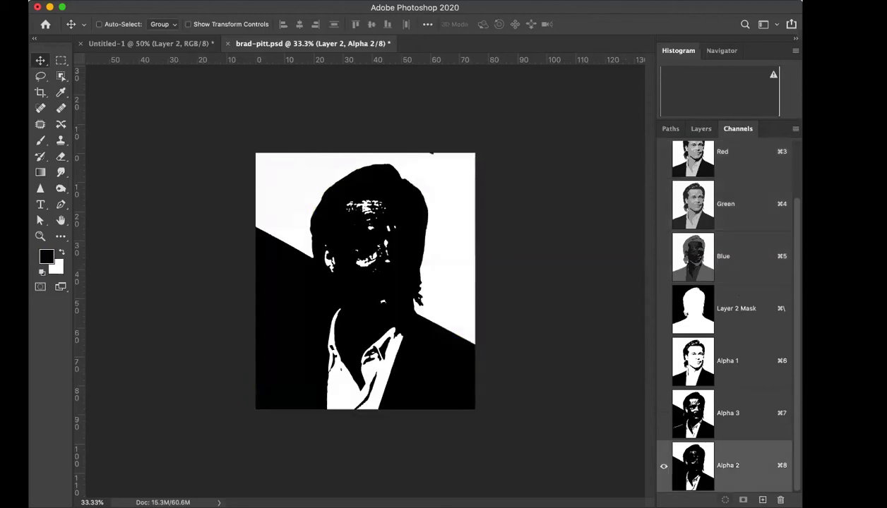
pyautogui.keyDown('super'); pyautogui.click(692, 466); pyautogui.keyUp('super')
pyautogui.click(700, 129)
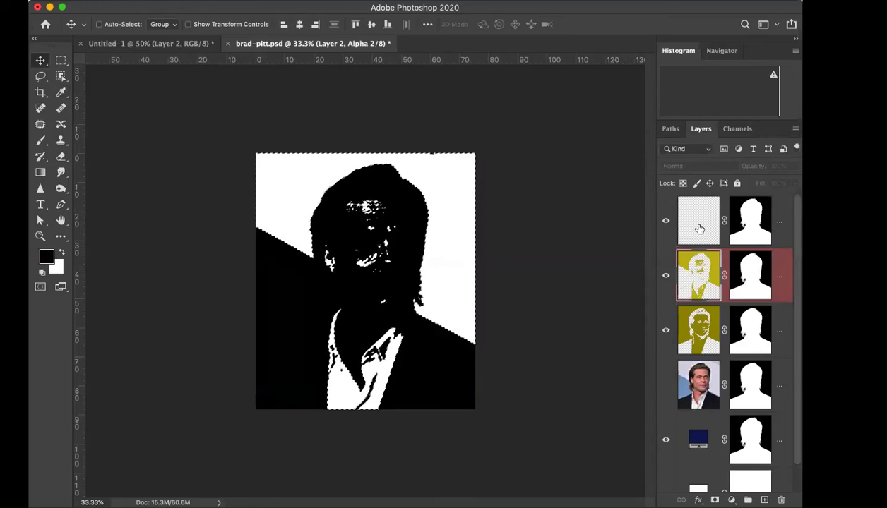
pyautogui.click(698, 228)
# Step: Fill the selection with pale yellow e8df7f, then deselect
pyautogui.click(47, 257)
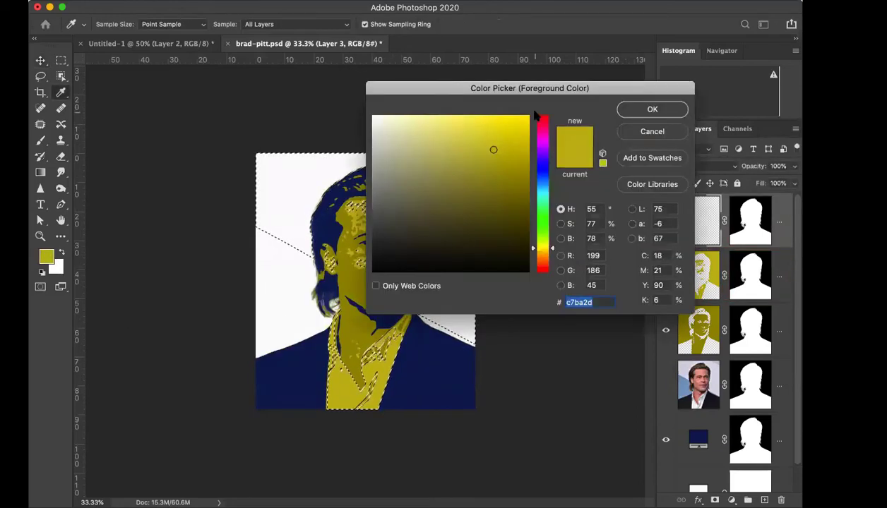
pyautogui.moveTo(453, 121)
pyautogui.mouseDown()
pyautogui.moveTo(453, 131)
pyautogui.moveTo(443, 130)
pyautogui.mouseUp()
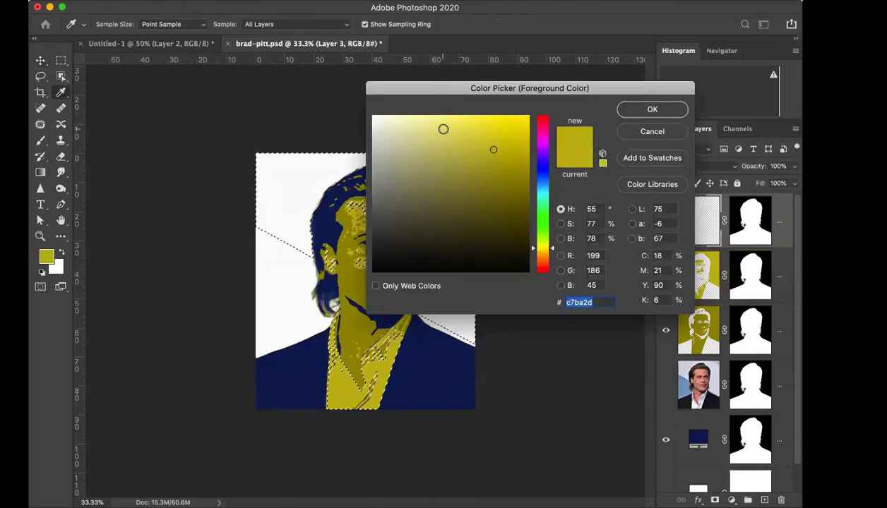
pyautogui.click(650, 110)
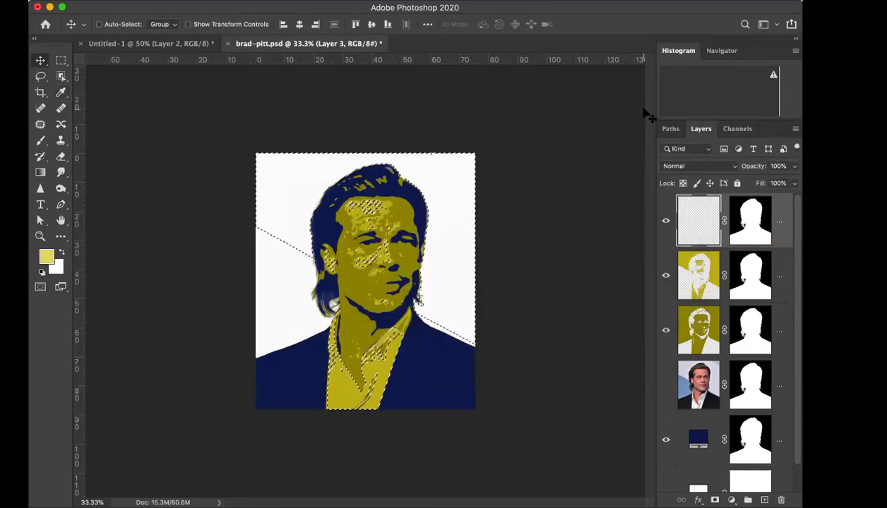
pyautogui.hotkey('alt', 'BackSpace')
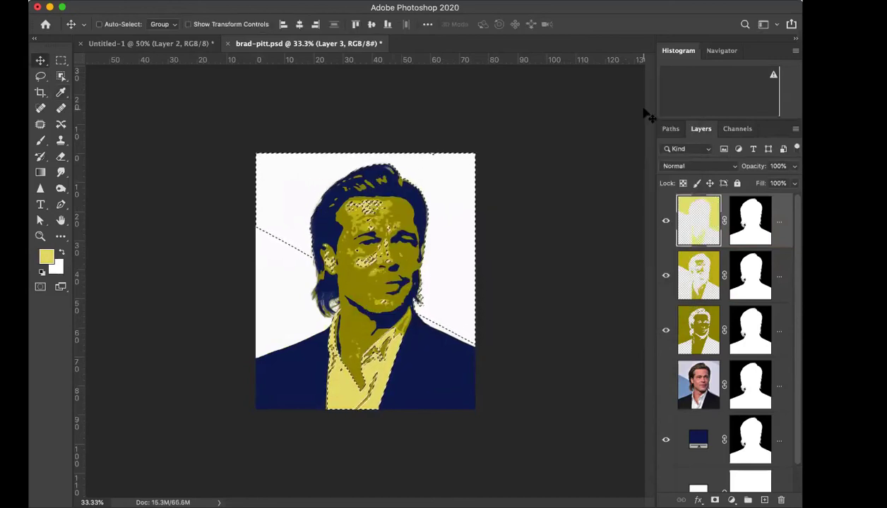
pyautogui.hotkey('ctrl', 'd')
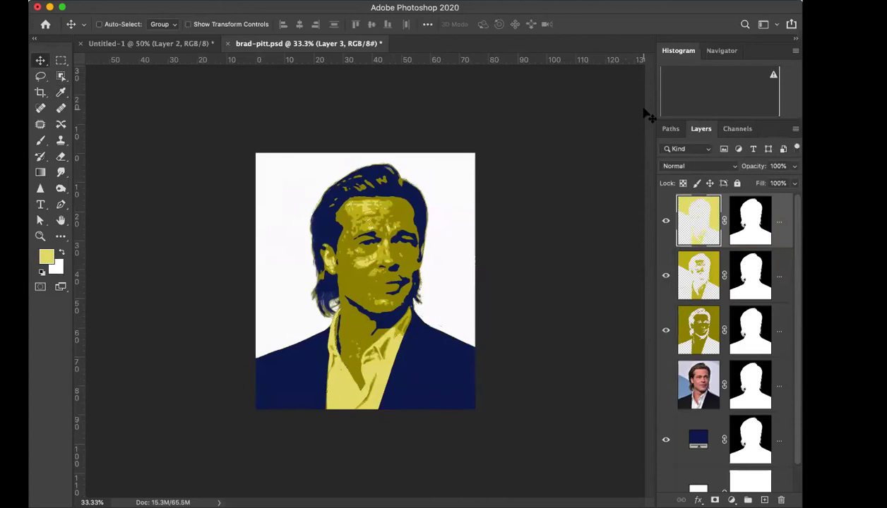
pyautogui.press('super+plus')
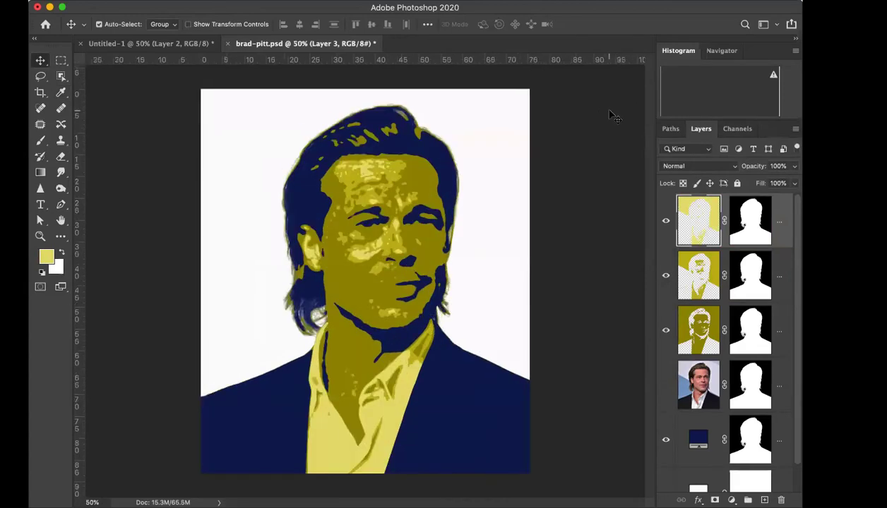
pyautogui.press('super+plus')
pyautogui.press('super+plus')
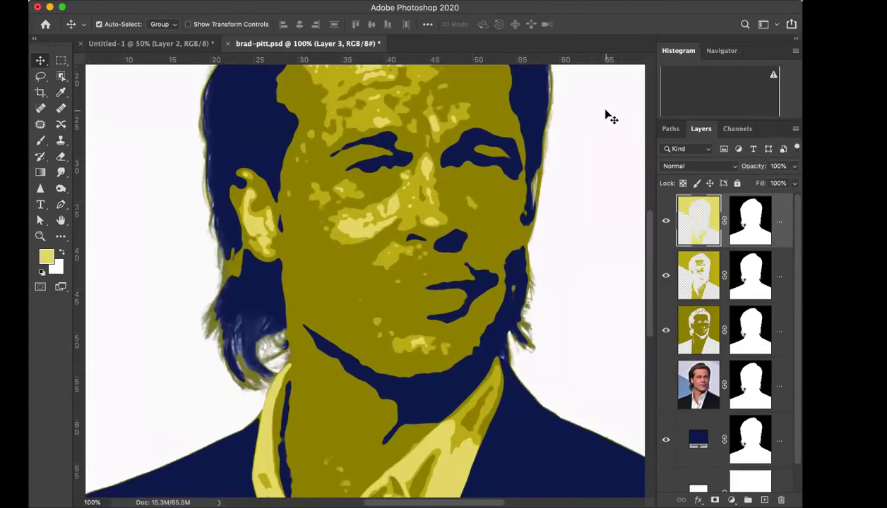
pyautogui.press('super+minus')
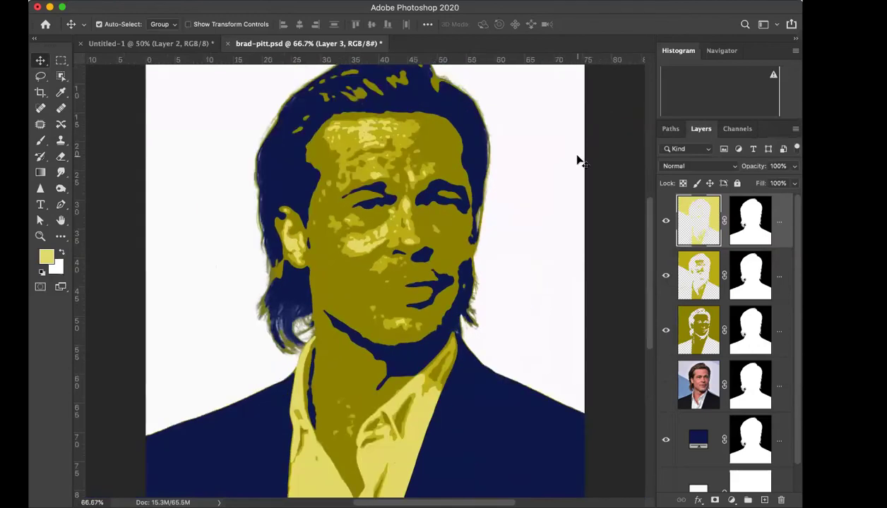
pyautogui.press('super')
# Step: Copy the Layer 0 portrait and paste it into a new Alpha 4 channel
pyautogui.click(692, 386)
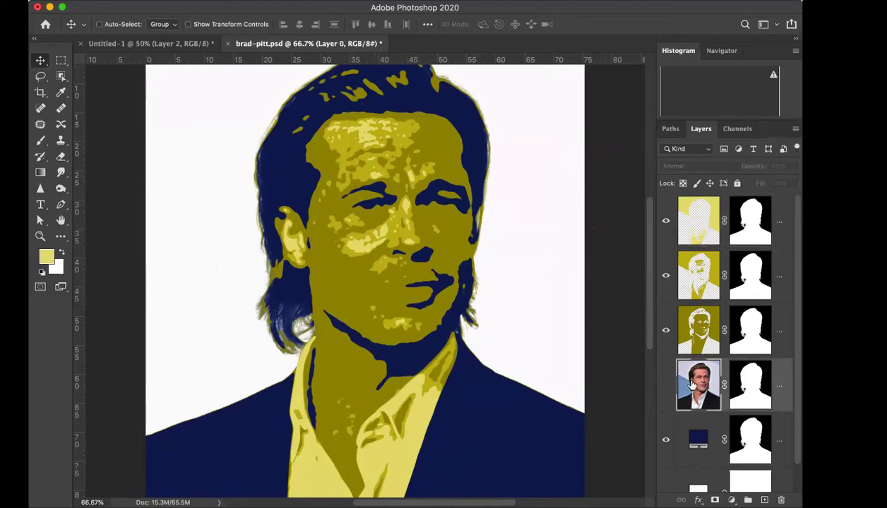
pyautogui.keyDown('super'); pyautogui.click(692, 385); pyautogui.keyUp('super')
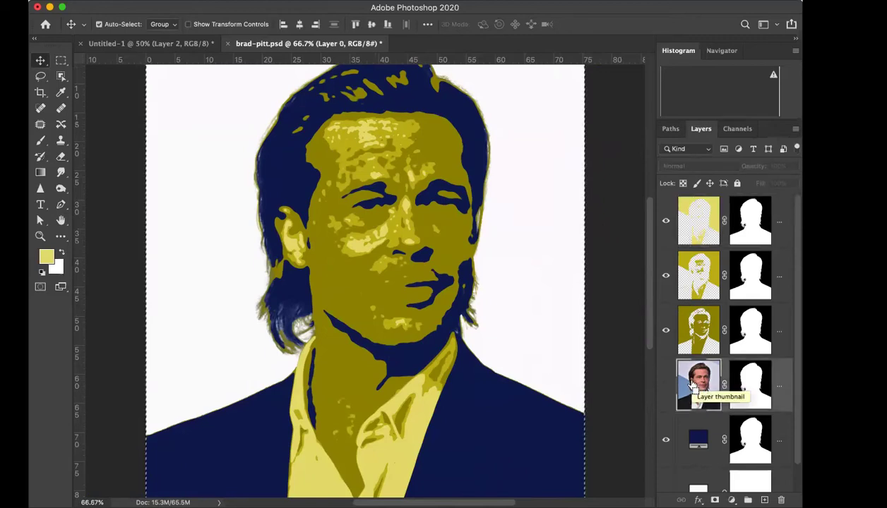
pyautogui.click(738, 129)
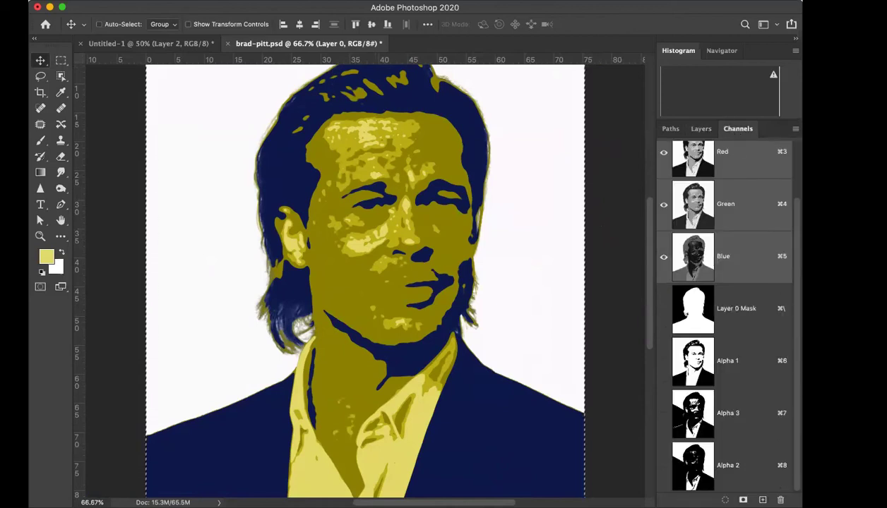
pyautogui.click(762, 500)
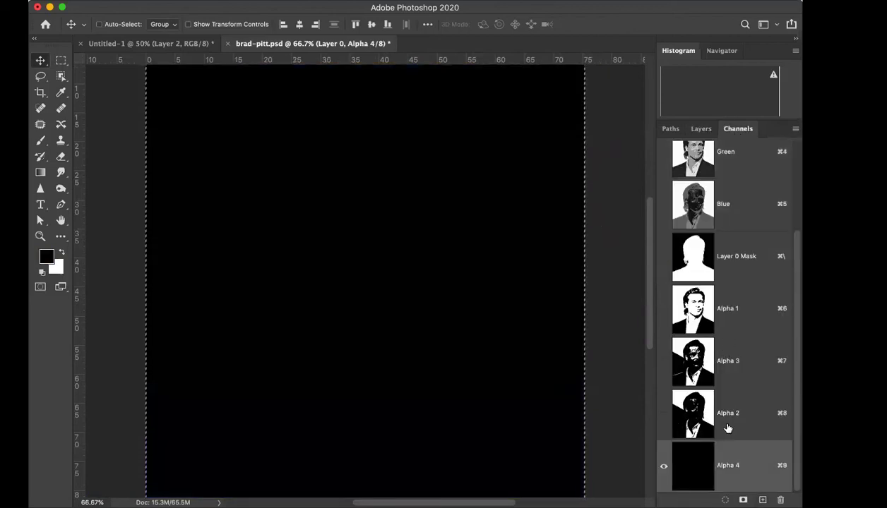
pyautogui.press('super+v')
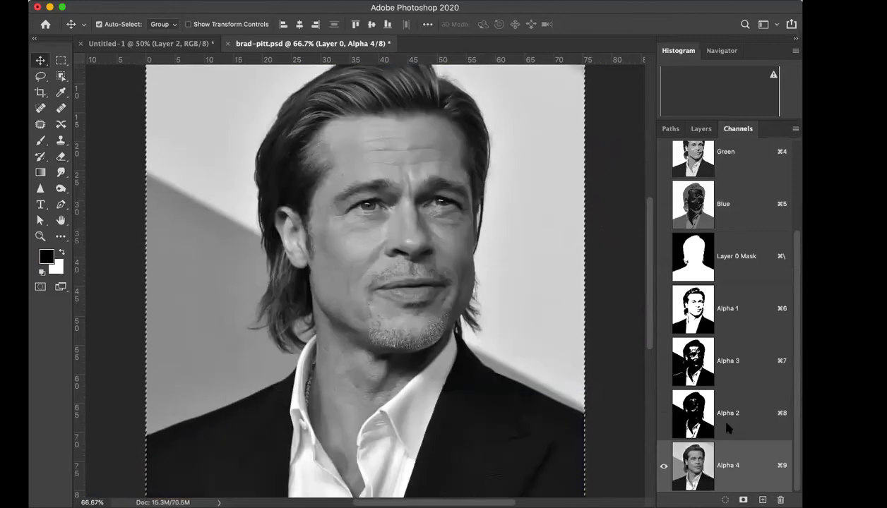
# Step: Apply Levels 115 / 1.00 / 167 to Alpha 4 and load it as a selection
pyautogui.press('super+l')
pyautogui.moveTo(616, 185); pyautogui.dragTo(570, 185)
pyautogui.moveTo(498, 185); pyautogui.dragTo(564, 186)
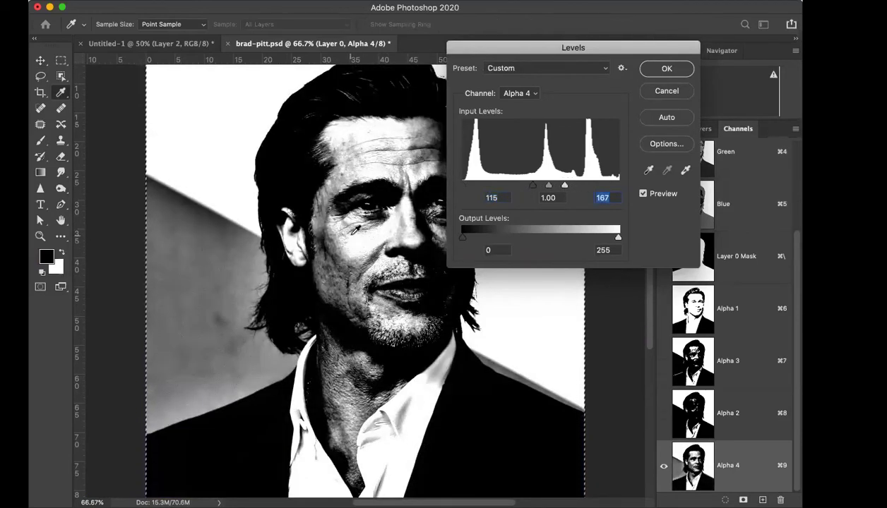
pyautogui.click(665, 70)
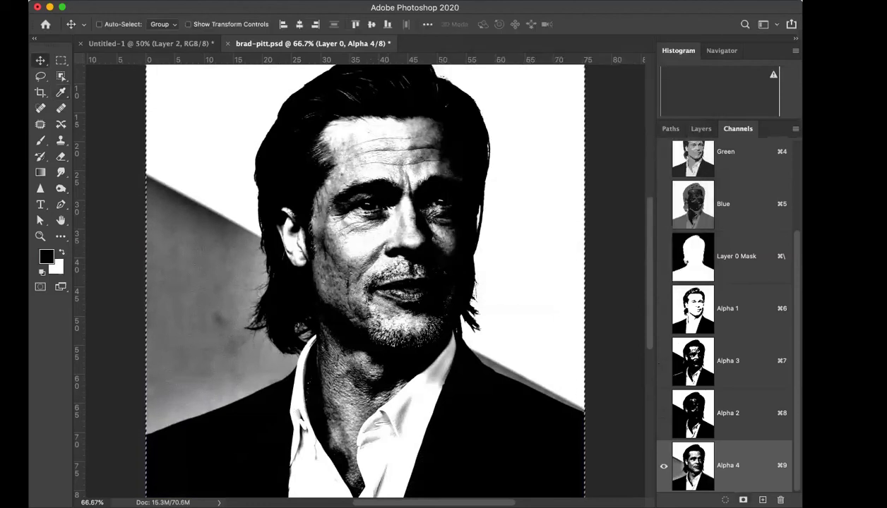
pyautogui.press('super+alt+9')
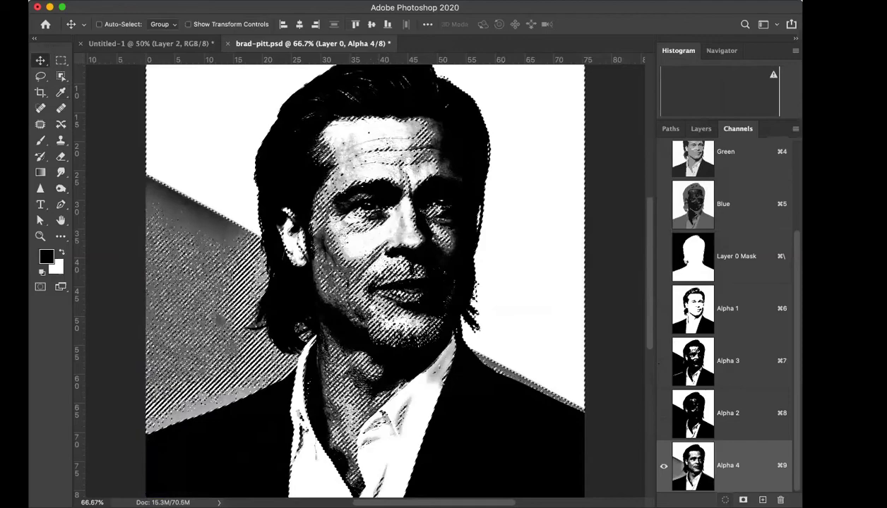
# Step: Add Layer 4 above Layer 2 and fill the selection with olive sampled from the face
pyautogui.click(700, 129)
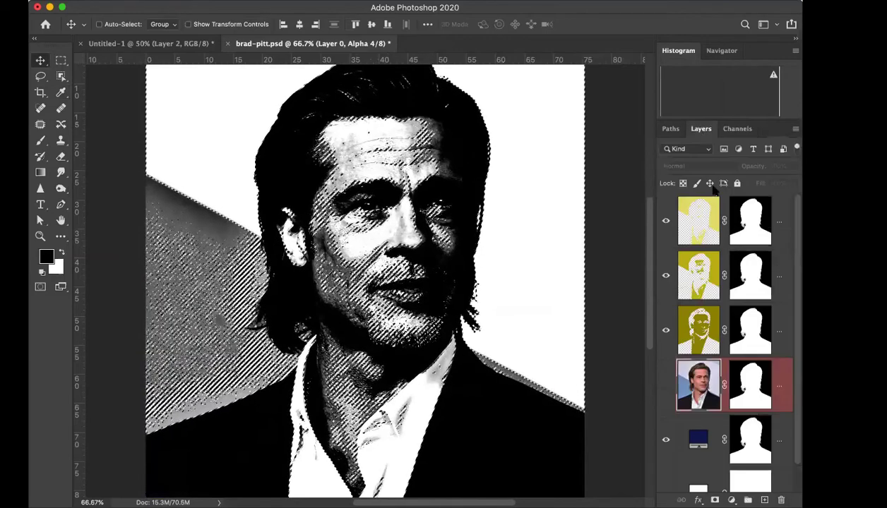
pyautogui.click(695, 275)
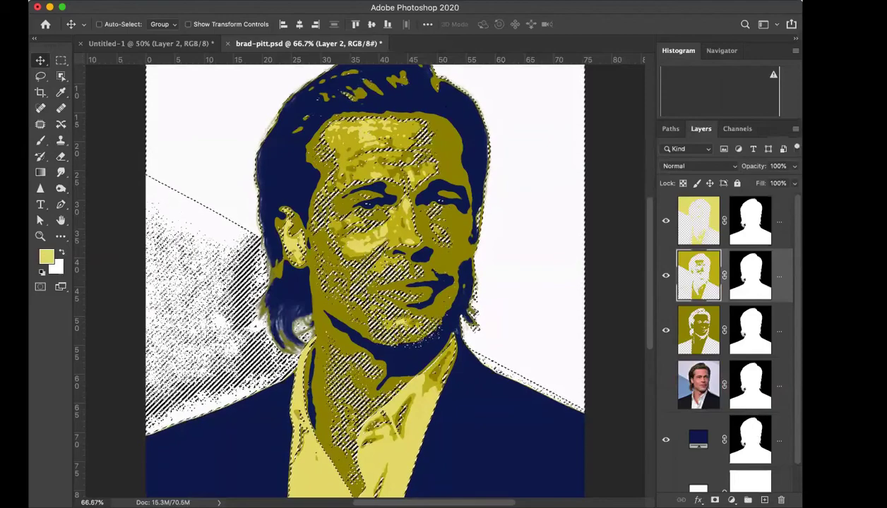
pyautogui.press('alt+shift+super+n')
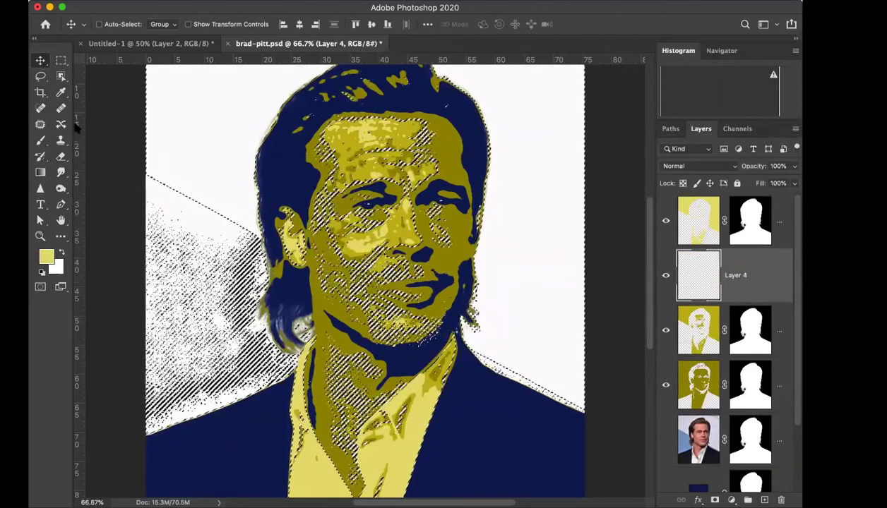
pyautogui.click(61, 91)
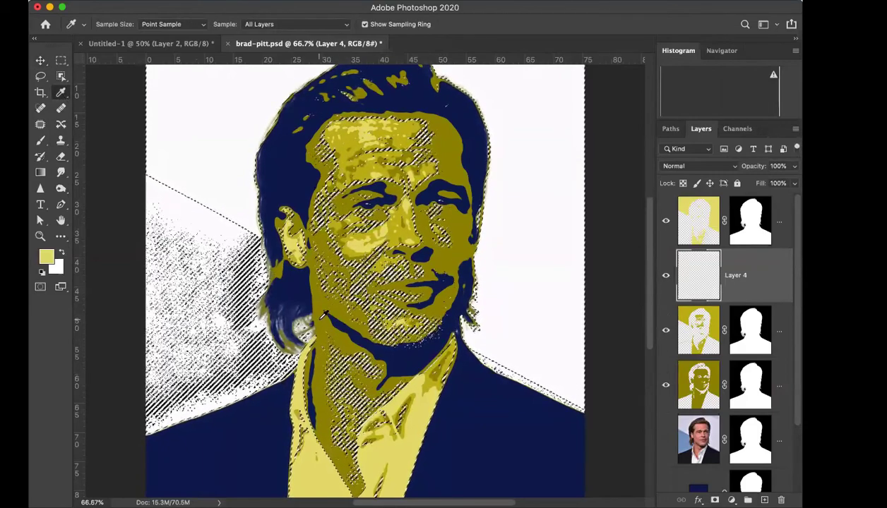
pyautogui.click(323, 302)
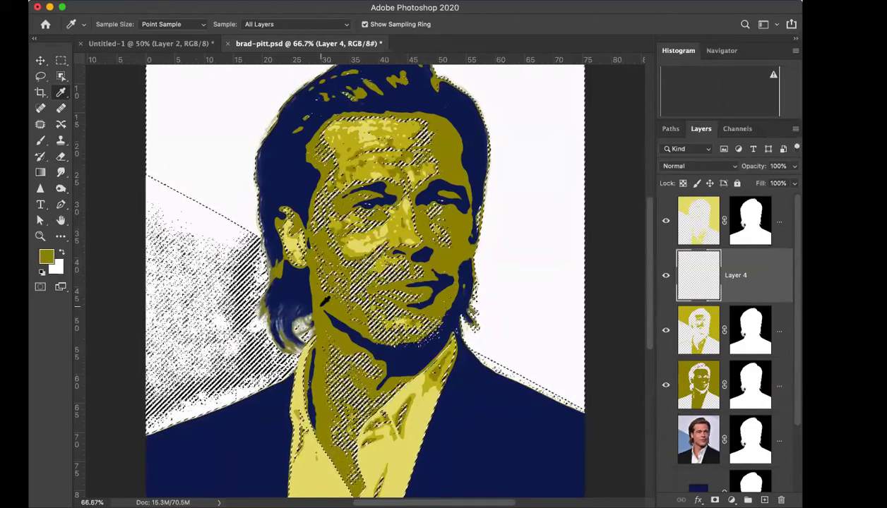
pyautogui.hotkey('alt', 'BackSpace')
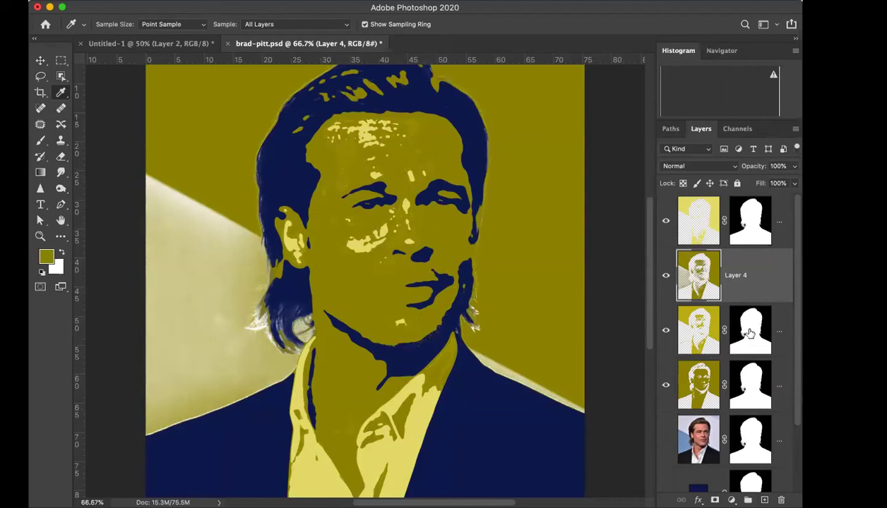
# Step: Copy Layer 3's silhouette mask onto Layer 4 and toggle it to compare with the layers below
pyautogui.moveTo(751, 336); pyautogui.dragTo(751, 281)
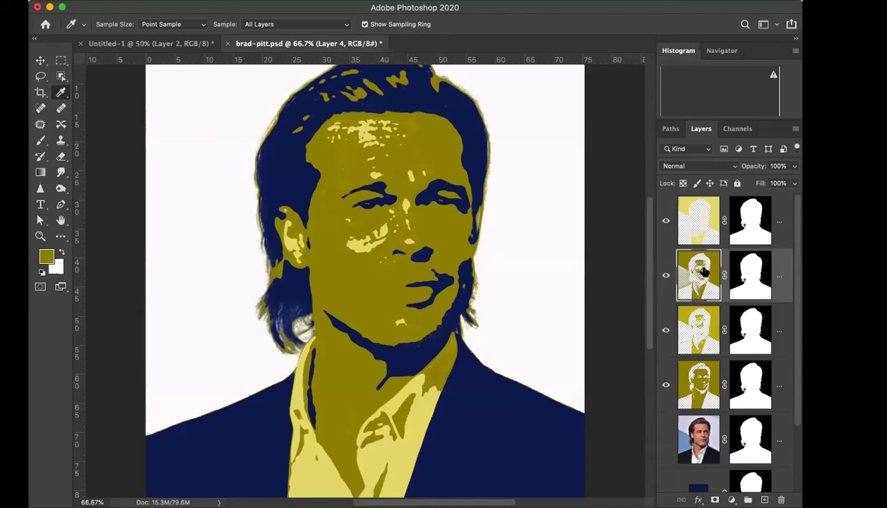
pyautogui.click(666, 276)
pyautogui.click(665, 276)
pyautogui.click(666, 276)
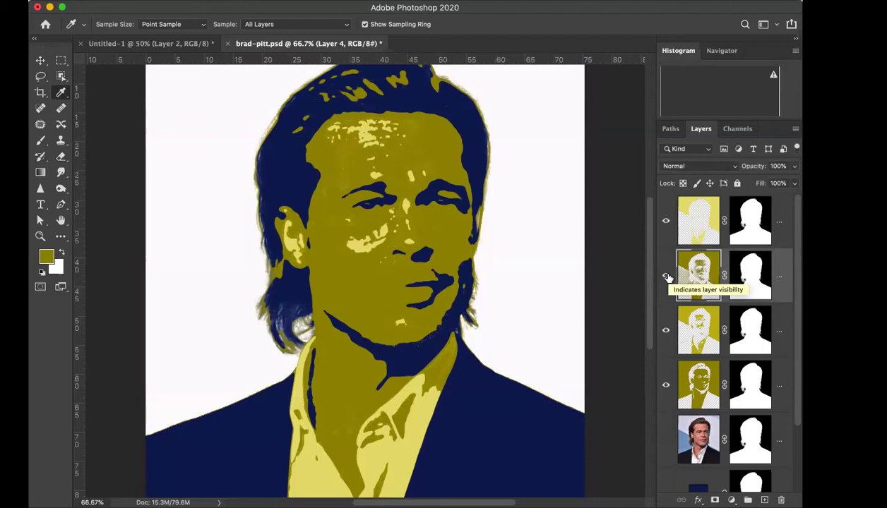
pyautogui.click(666, 276)
pyautogui.click(666, 276)
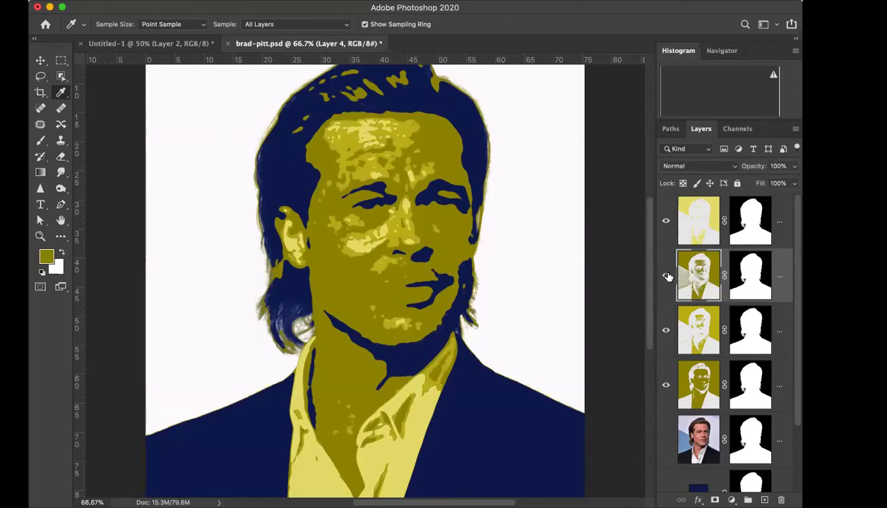
# Step: Sample the brighter forehead yellow and inspect Layer 4 on the face with Layer 2 hidden
pyautogui.click(693, 318)
pyautogui.click(666, 276)
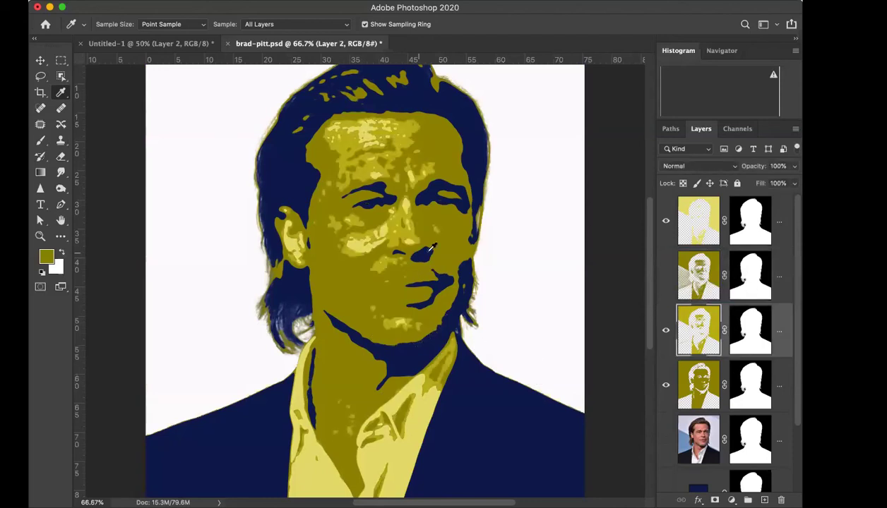
pyautogui.click(366, 166)
pyautogui.click(705, 275)
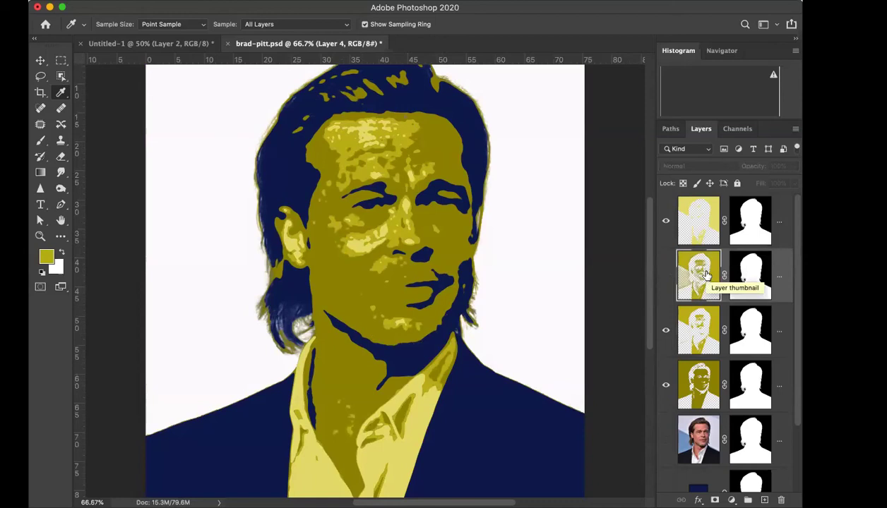
pyautogui.click(664, 275)
pyautogui.click(665, 330)
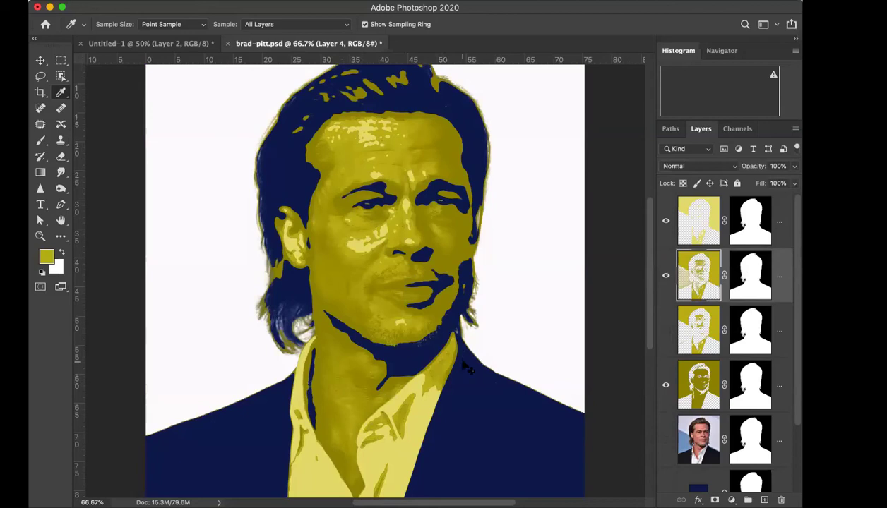
pyautogui.press('super+equal')
pyautogui.press('super+equal')
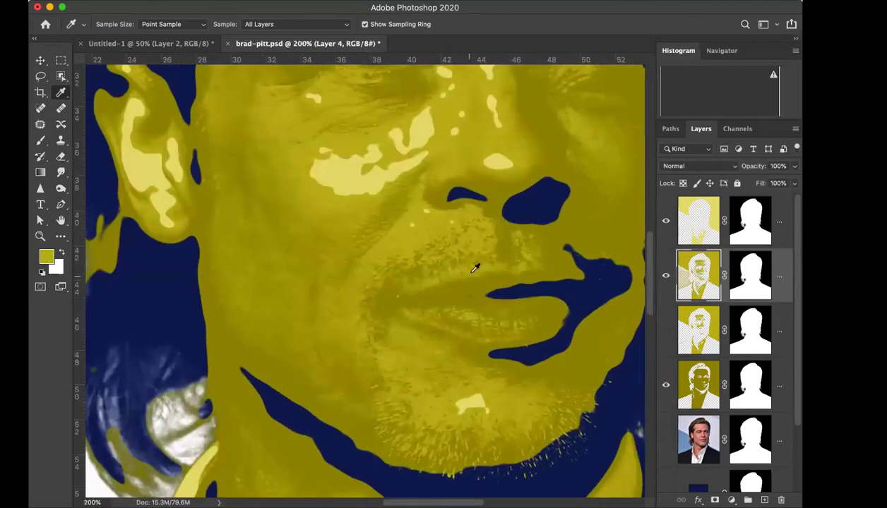
pyautogui.moveTo(470, 262); pyautogui.dragTo(431, 395)
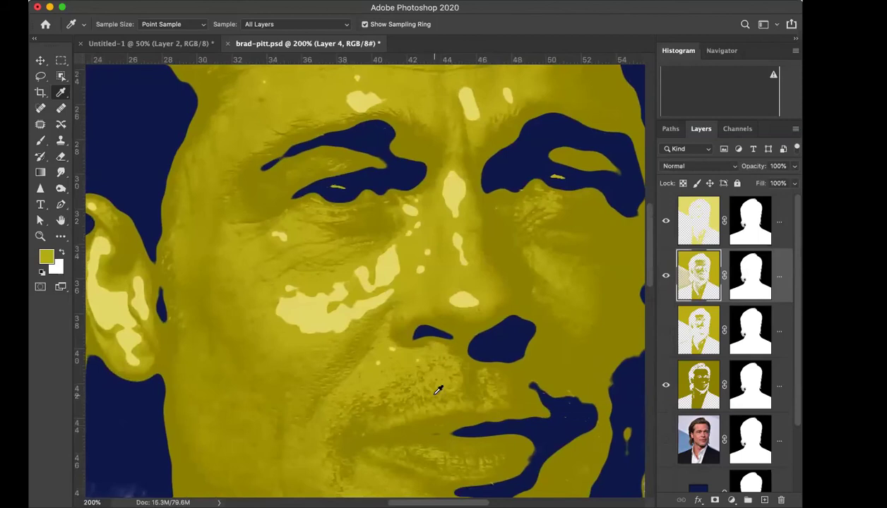
pyautogui.press('super+minus')
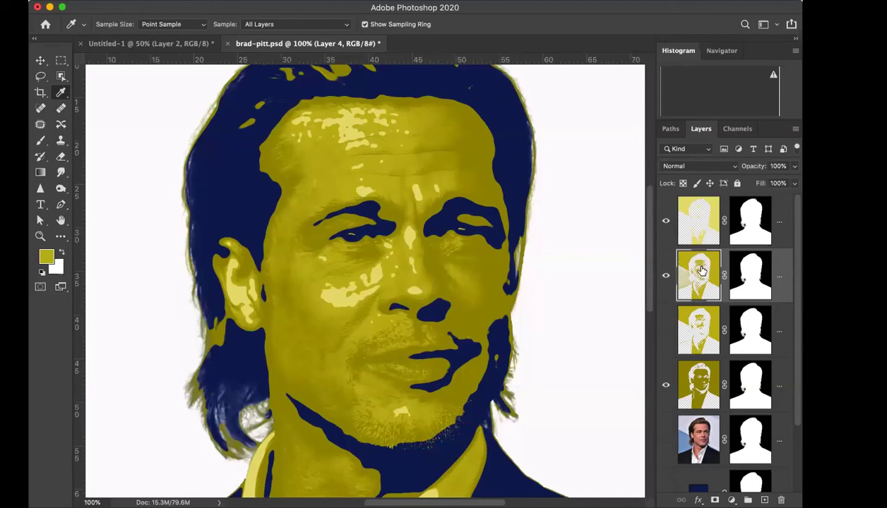
# Step: Recolour Layer 4 reddish pink (#c72d59), preserving transparency, and hide it
pyautogui.click(48, 257)
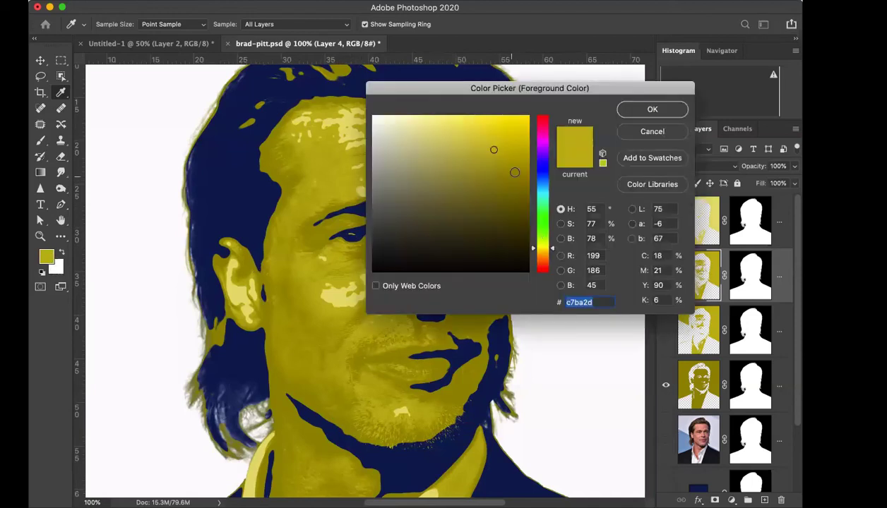
pyautogui.click(544, 136)
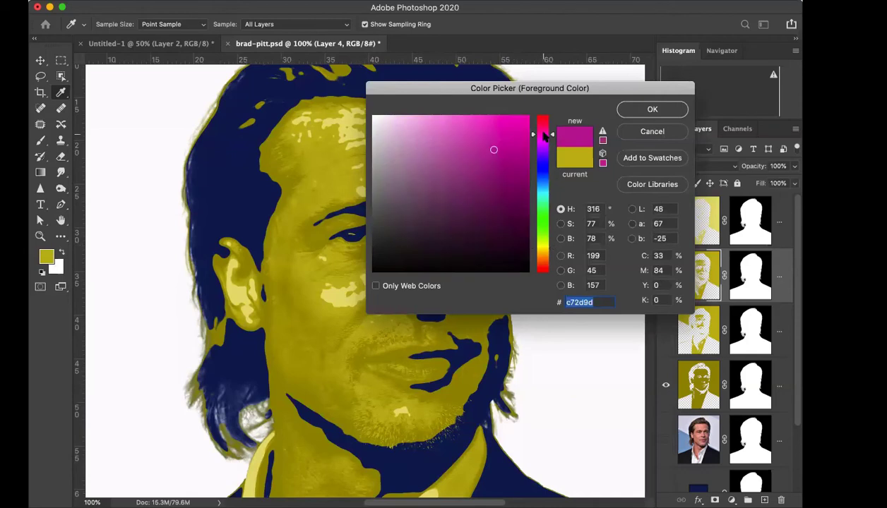
pyautogui.click(544, 122)
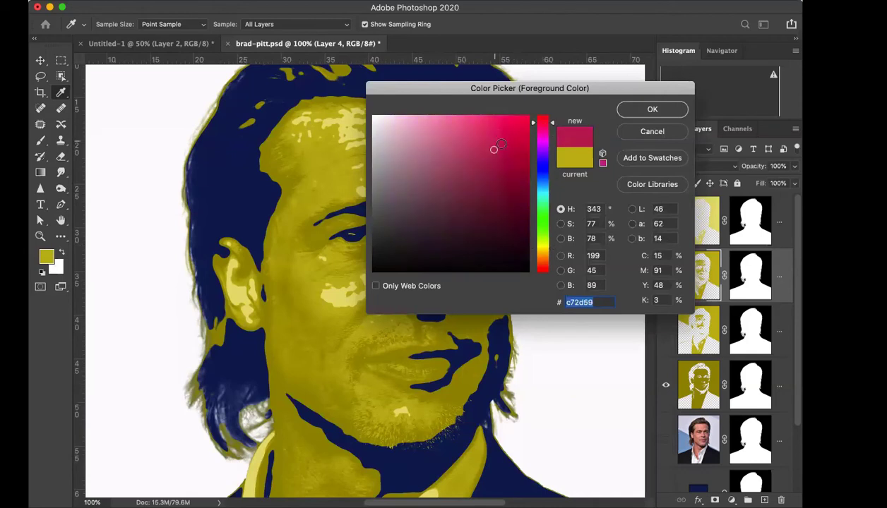
pyautogui.click(648, 110)
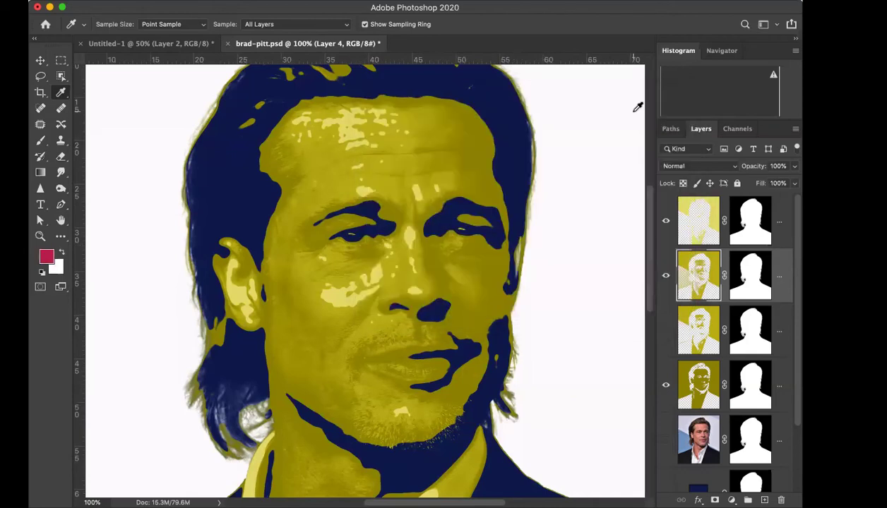
pyautogui.hotkey('alt', 'shift', 'BackSpace')
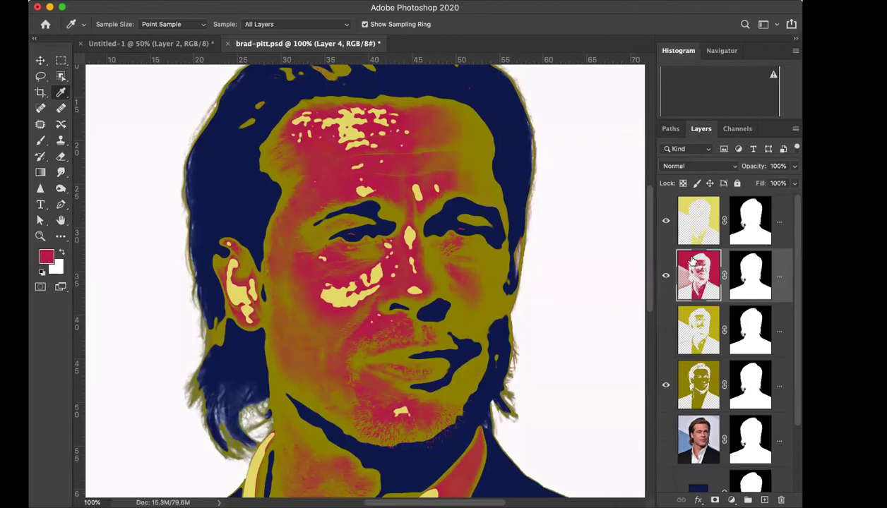
pyautogui.click(665, 276)
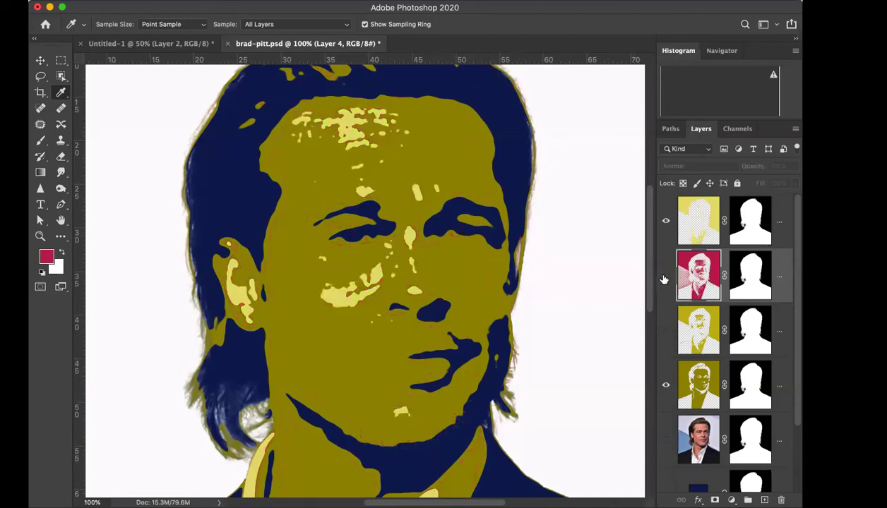
# Step: Fill Layer 2's content with the red foreground, preserving transparency
pyautogui.click(665, 277)
pyautogui.click(665, 277)
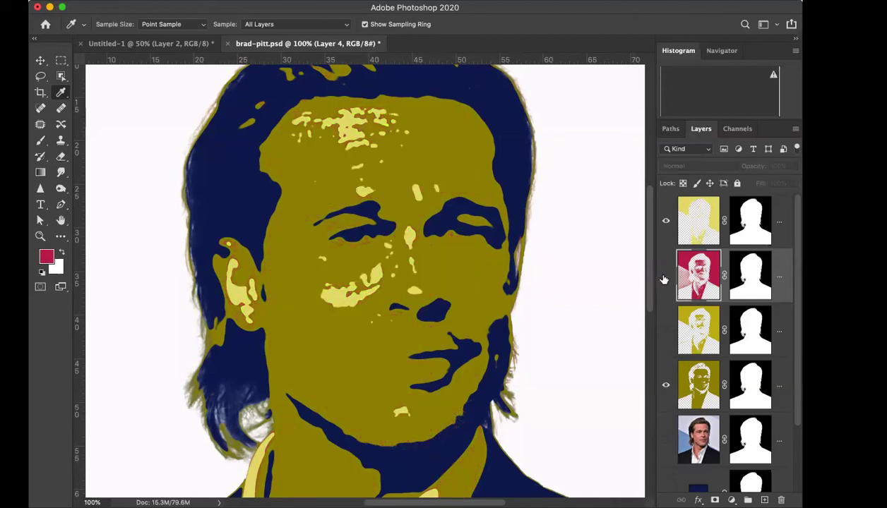
pyautogui.click(664, 333)
pyautogui.click(664, 333)
pyautogui.click(664, 332)
pyautogui.click(699, 334)
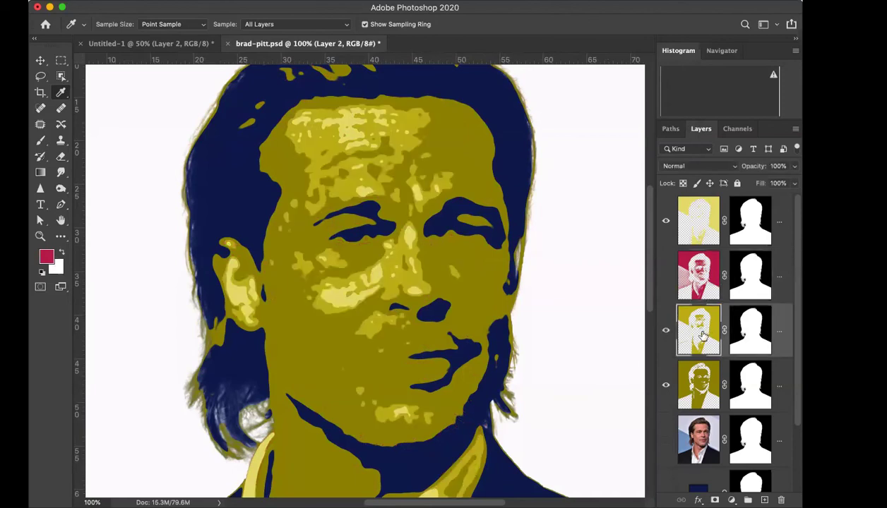
pyautogui.hotkey('alt', 'shift', 'BackSpace')
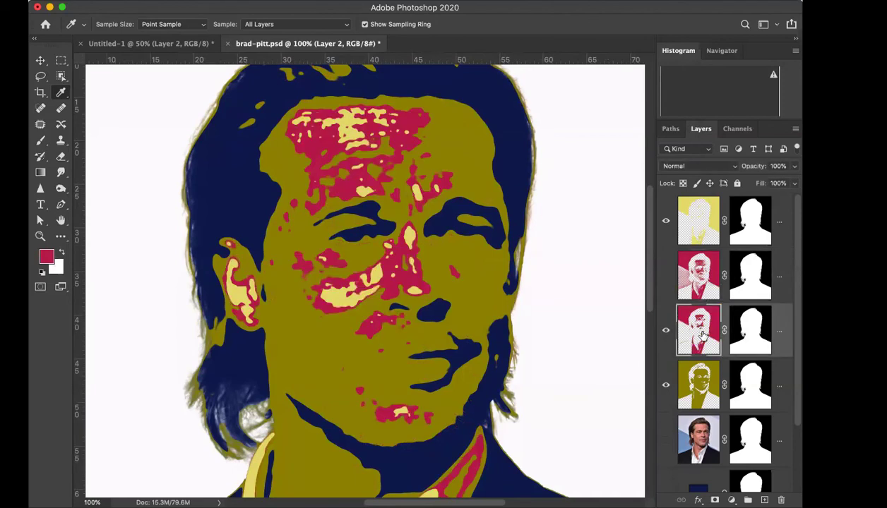
# Step: Compare the red Layer 2 against the pink layer, leave pink hidden, and show the channel list
pyautogui.click(664, 332)
pyautogui.click(664, 332)
pyautogui.click(665, 277)
pyautogui.click(665, 330)
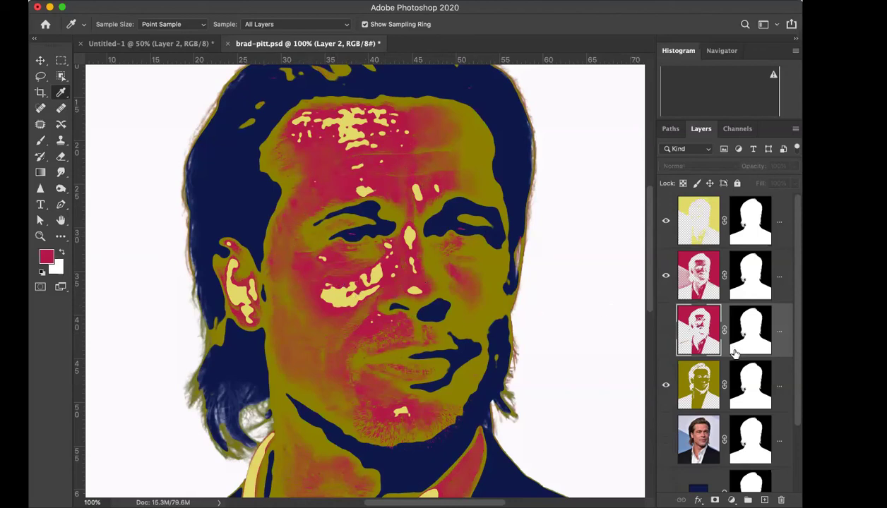
pyautogui.click(665, 330)
pyautogui.click(665, 278)
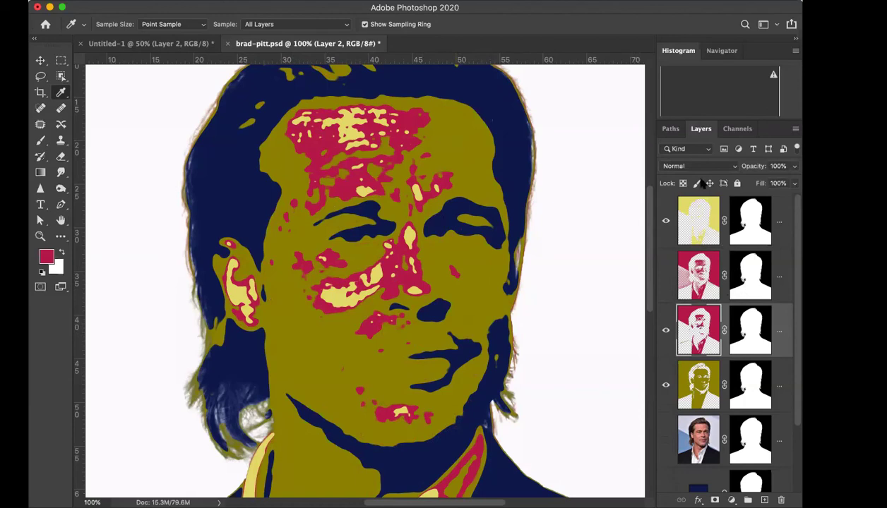
pyautogui.click(724, 131)
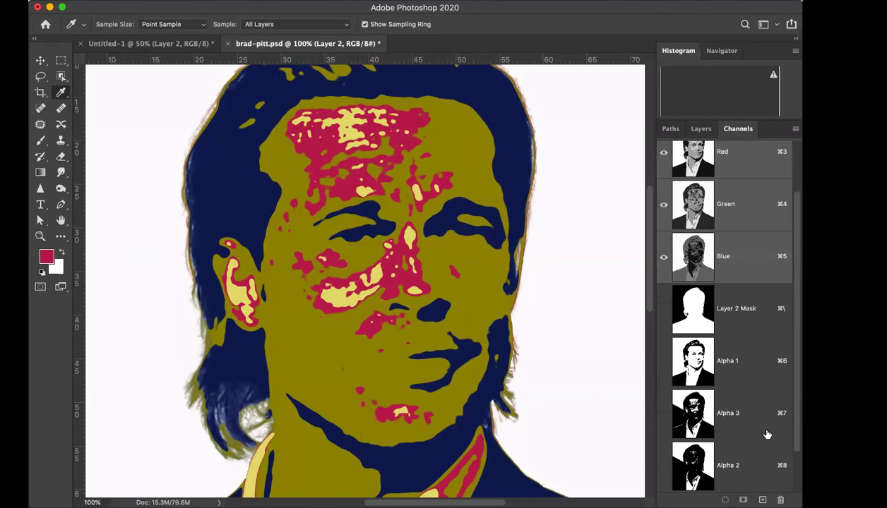
# Step: Add Alpha 5, paste the grayscale portrait into it, and apply Levels 56 / 1.00 / 104
pyautogui.scroll(-2, 783, 440)
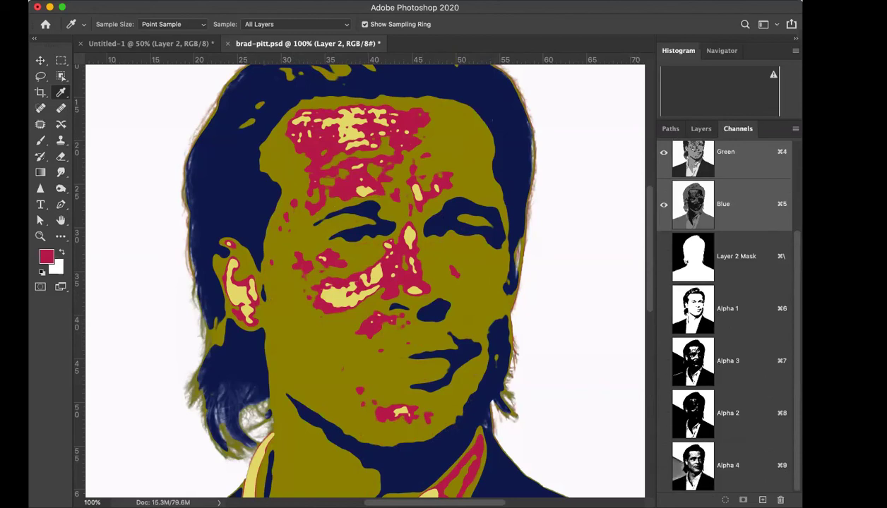
pyautogui.click(762, 500)
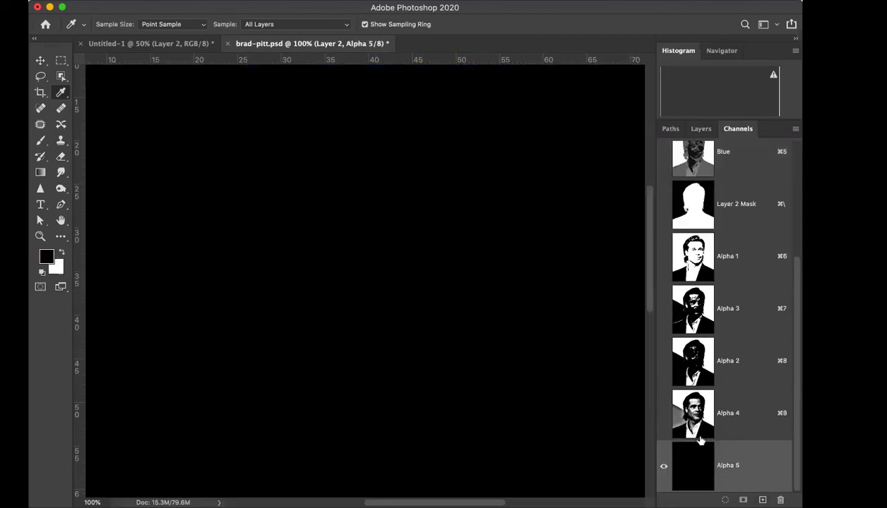
pyautogui.press('super+v')
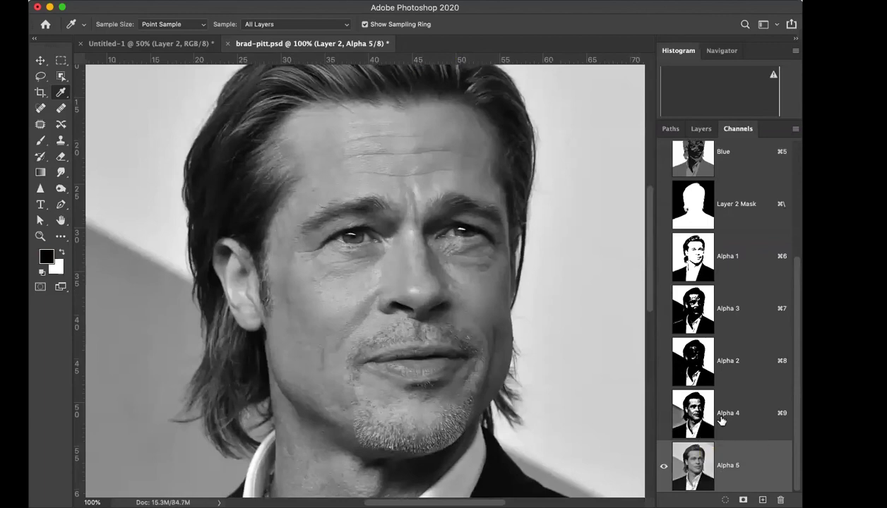
pyautogui.press('super+l')
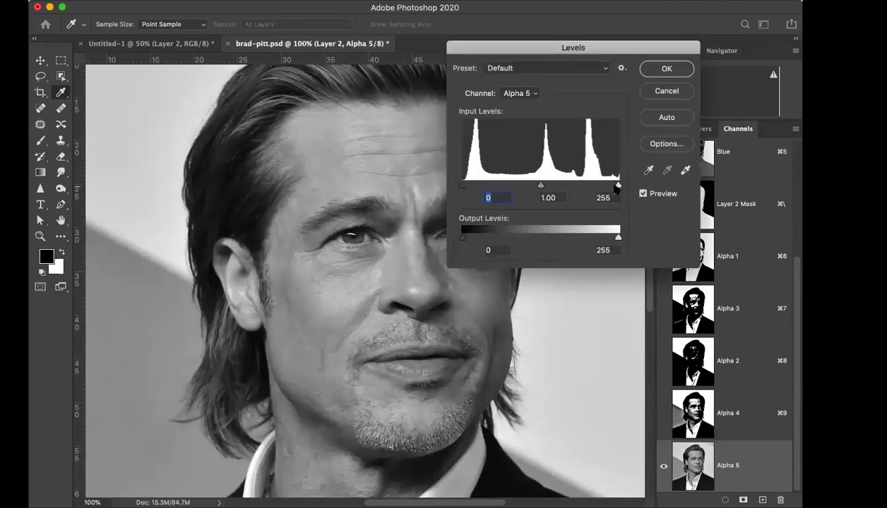
pyautogui.moveTo(615, 189); pyautogui.dragTo(518, 188)
pyautogui.moveTo(463, 187); pyautogui.dragTo(497, 188)
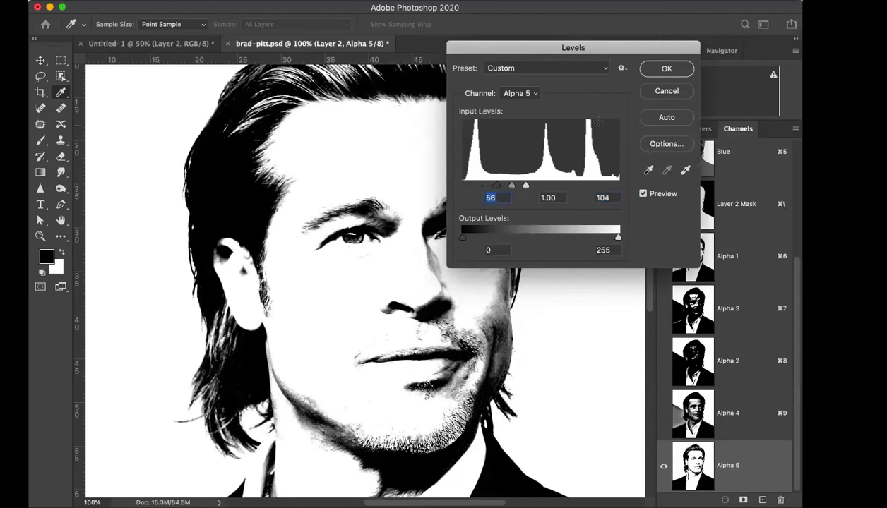
pyautogui.click(664, 69)
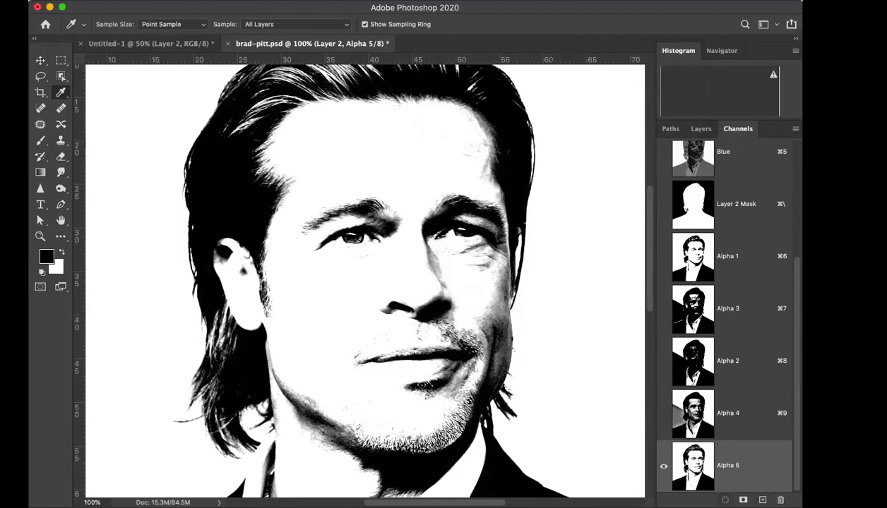
# Step: Load Alpha 5 as a selection, target the yellow face layer, and hide the red and light-yellow layers
pyautogui.keyDown('super'); pyautogui.click(693, 466); pyautogui.keyUp('super')
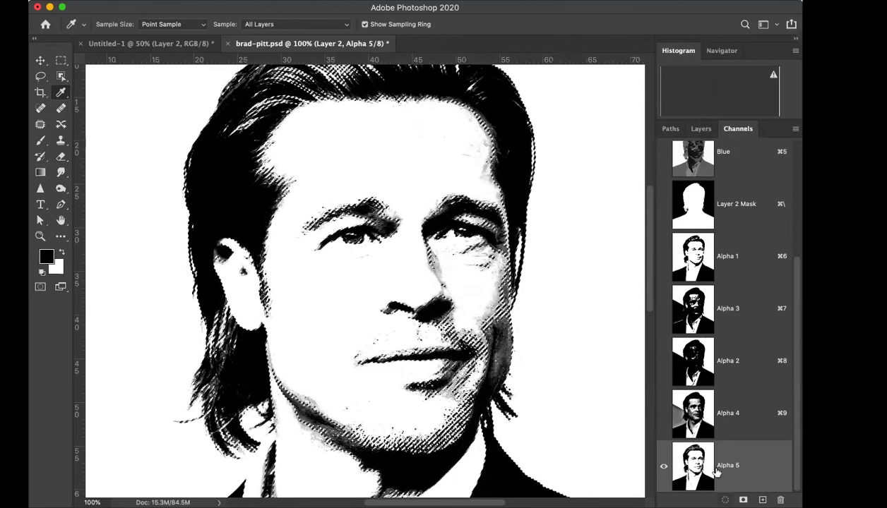
pyautogui.click(700, 128)
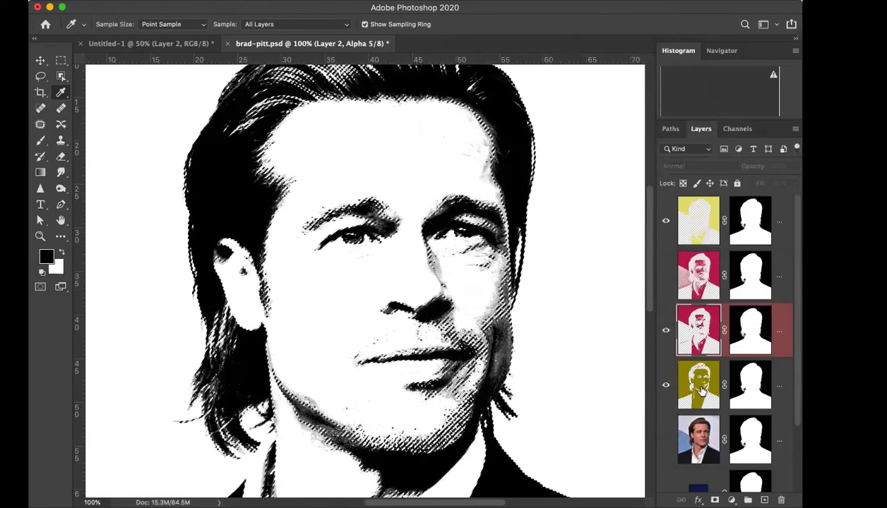
pyautogui.click(699, 391)
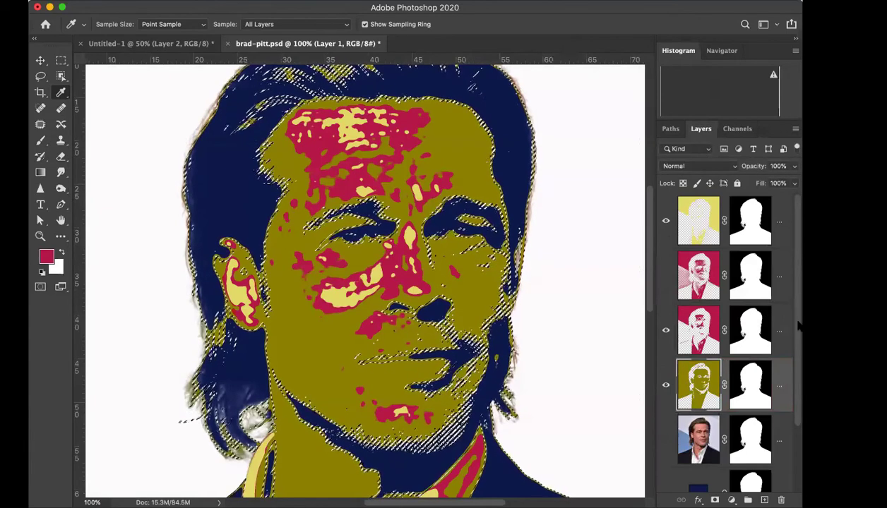
pyautogui.moveTo(798, 329); pyautogui.dragTo(798, 366)
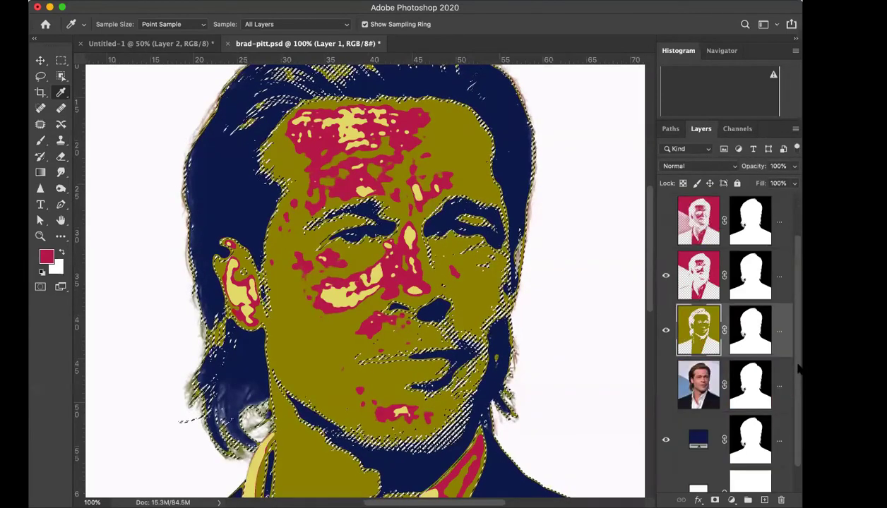
pyautogui.click(665, 275)
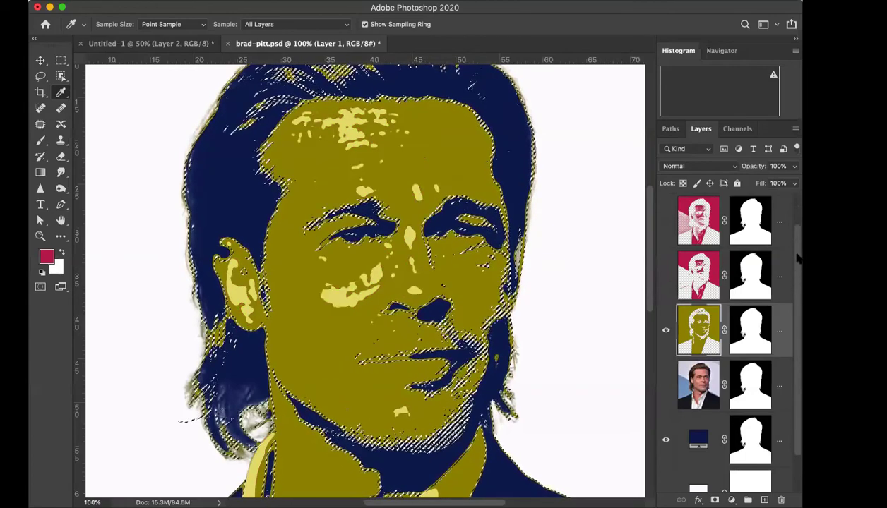
pyautogui.scroll(2, 793, 241)
pyautogui.click(665, 220)
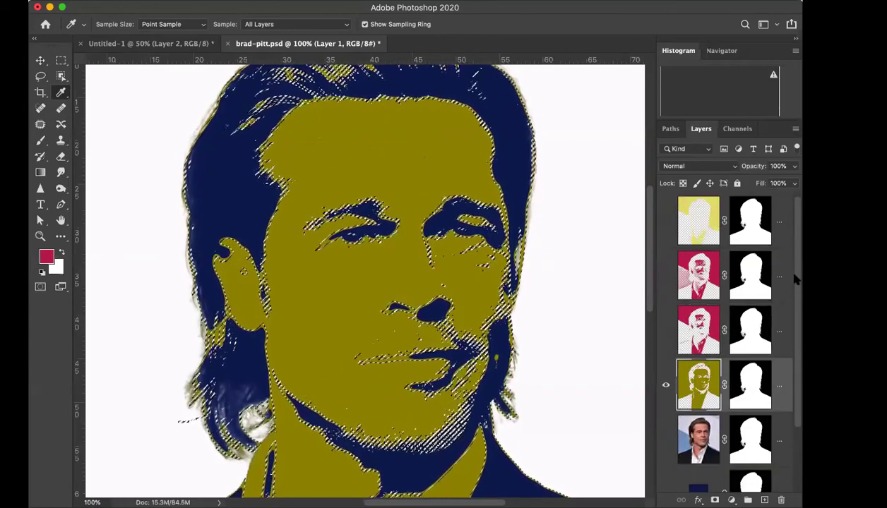
pyautogui.scroll(-3, 794, 279)
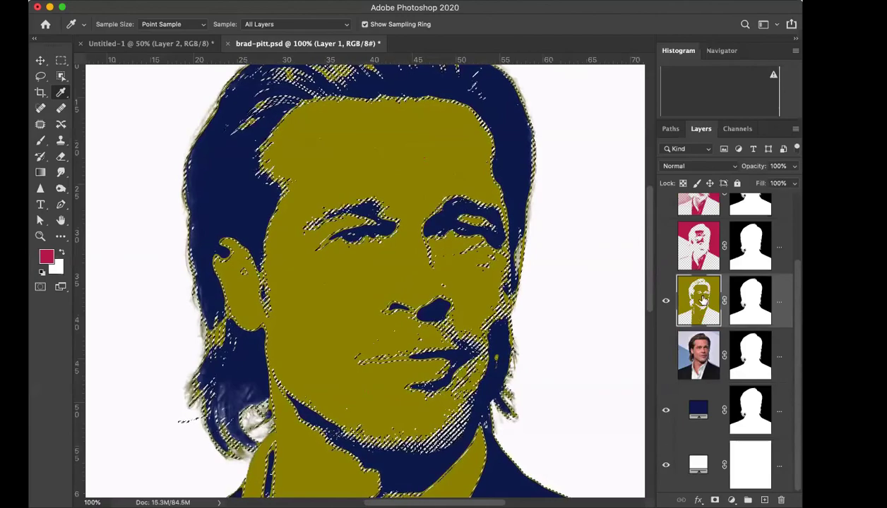
# Step: Add Layer 5 filled with sampled olive, copy the silhouette mask onto it, and hide the jagged yellow layer
pyautogui.hotkey('ctrl', 'shift', 'alt', 'n')
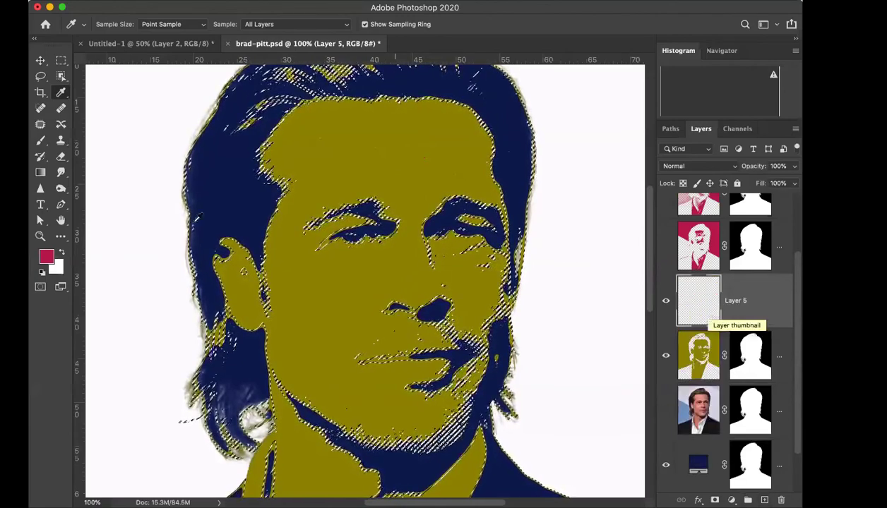
pyautogui.click(295, 249)
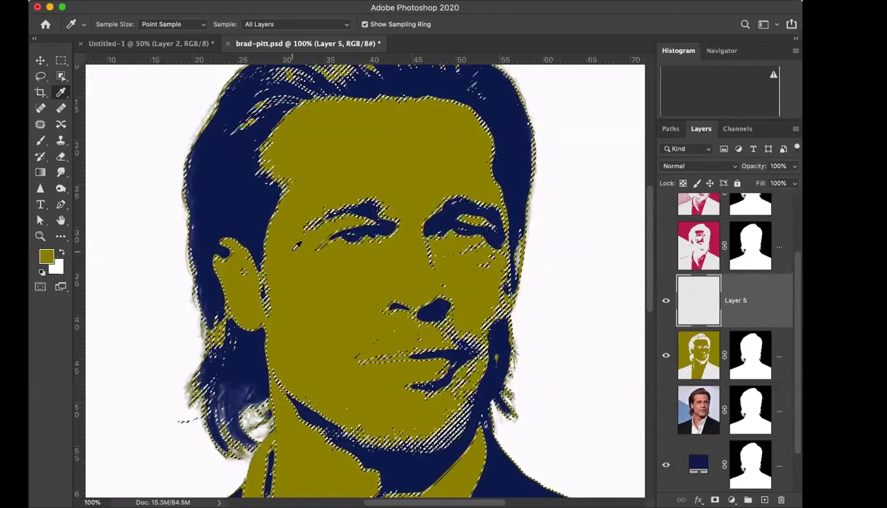
pyautogui.hotkey('alt', 'BackSpace')
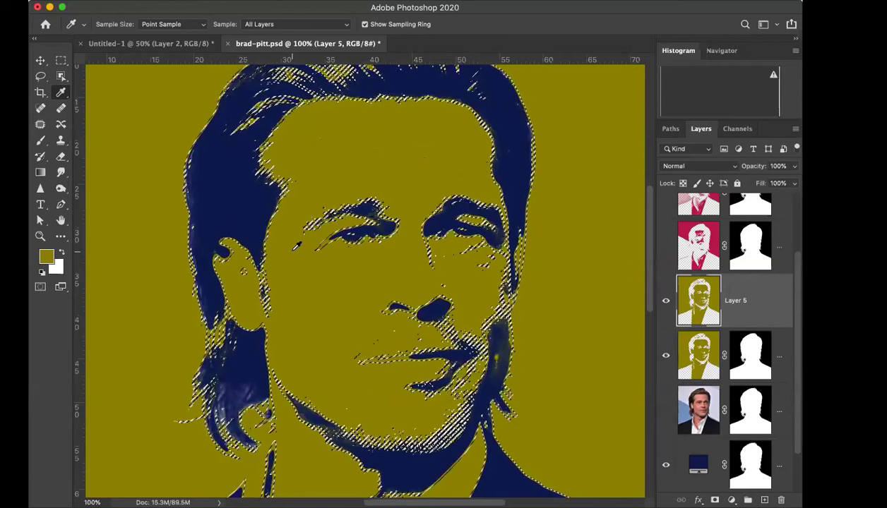
pyautogui.press('super+d')
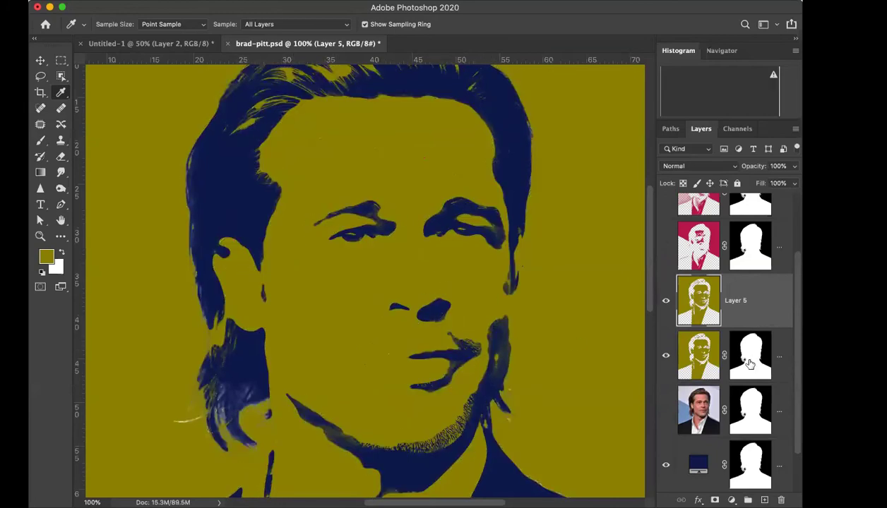
pyautogui.moveTo(750, 362); pyautogui.dragTo(751, 298)
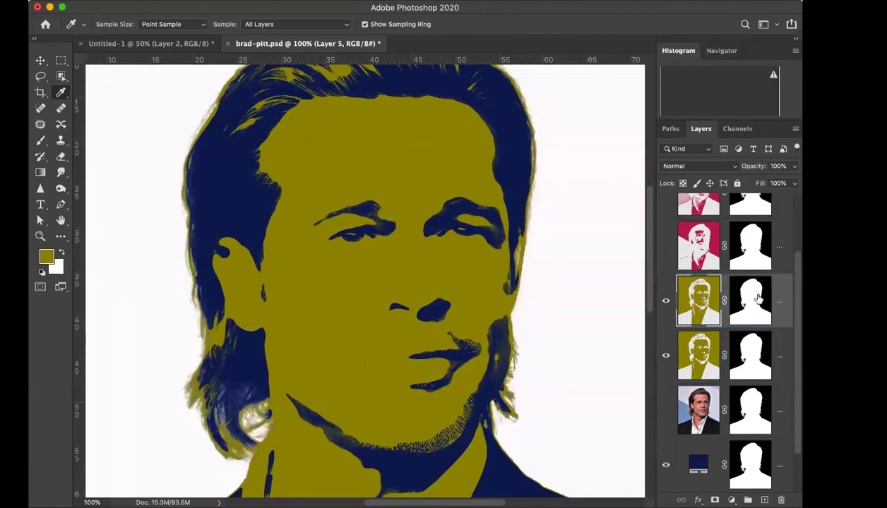
pyautogui.click(663, 359)
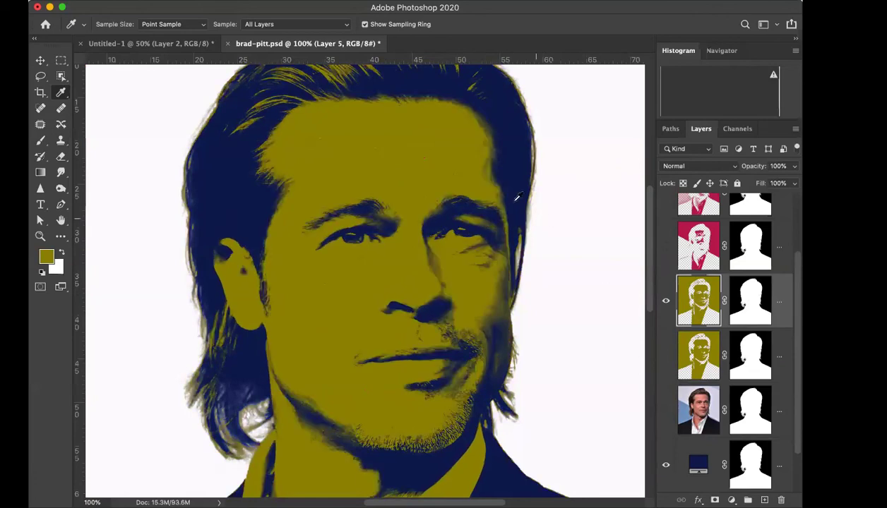
# Step: Compare the new olive layer with the old yellow one, then show the light-yellow and red highlight layers
pyautogui.click(665, 355)
pyautogui.click(665, 300)
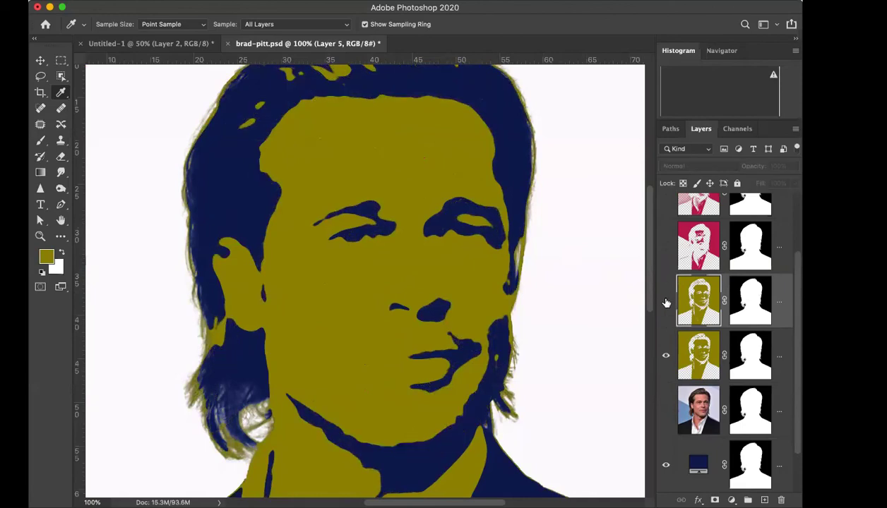
pyautogui.click(665, 301)
pyautogui.click(665, 356)
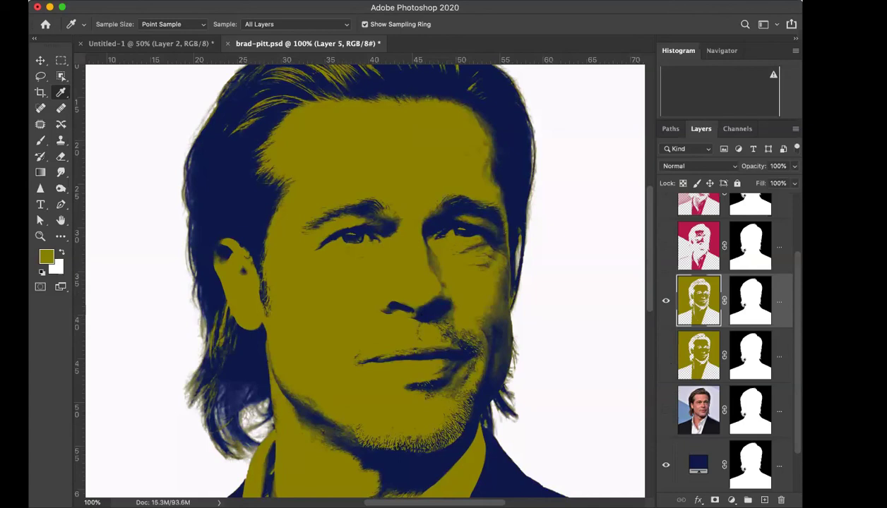
pyautogui.scroll(1, 784, 367)
pyautogui.scroll(1, 783, 324)
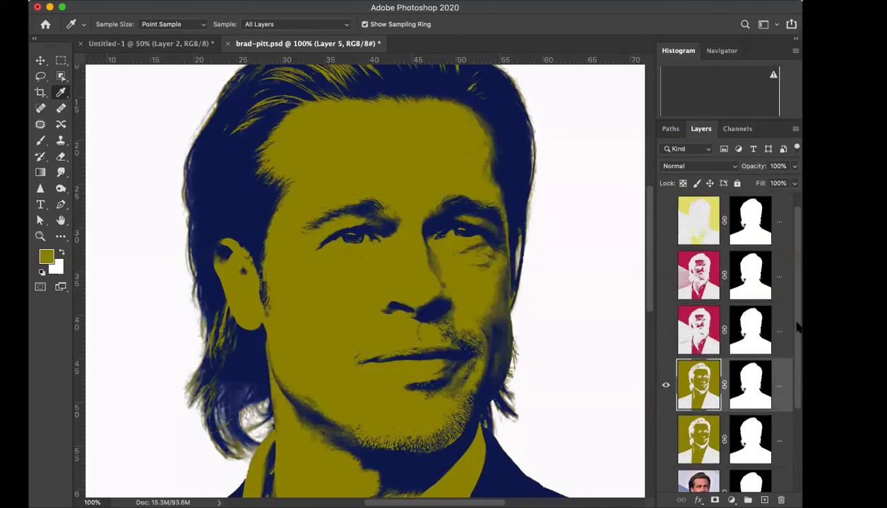
pyautogui.click(665, 223)
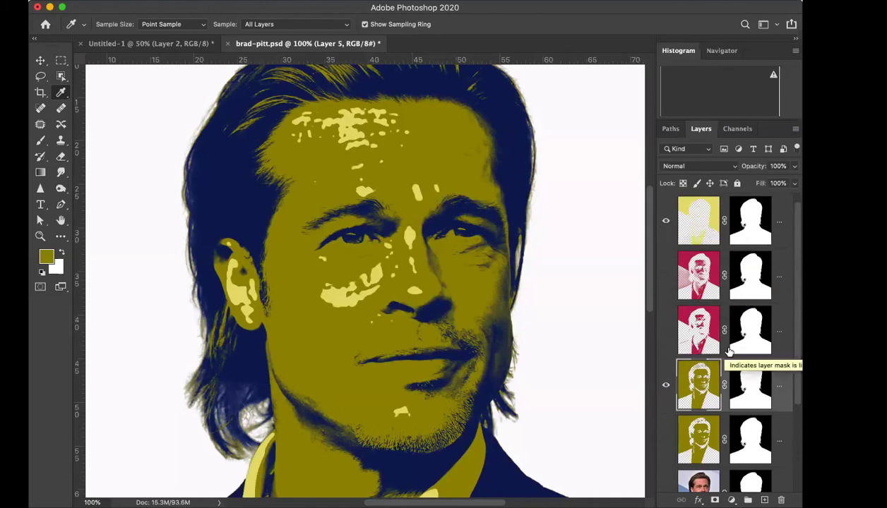
pyautogui.click(664, 331)
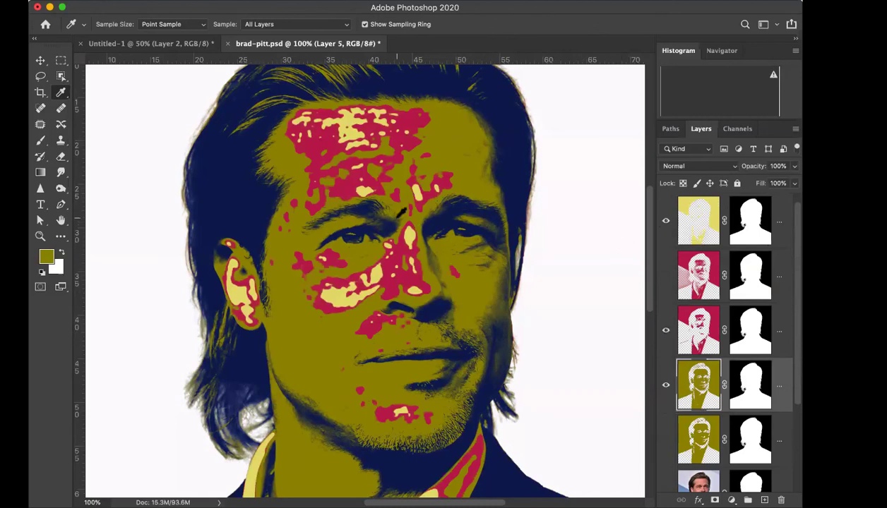
# Step: Recolour the magenta highlight patches to muted yellow #c5ba49 and reset the default colours
pyautogui.click(359, 186)
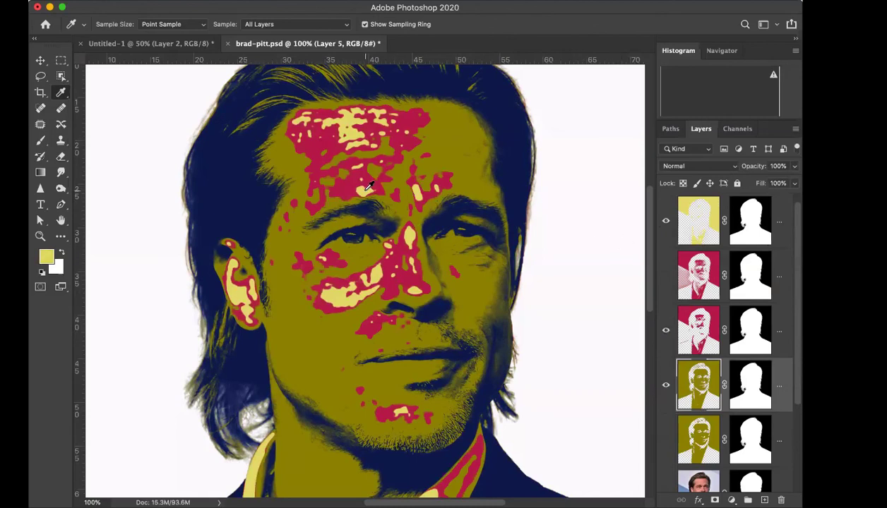
pyautogui.click(47, 256)
pyautogui.click(472, 150)
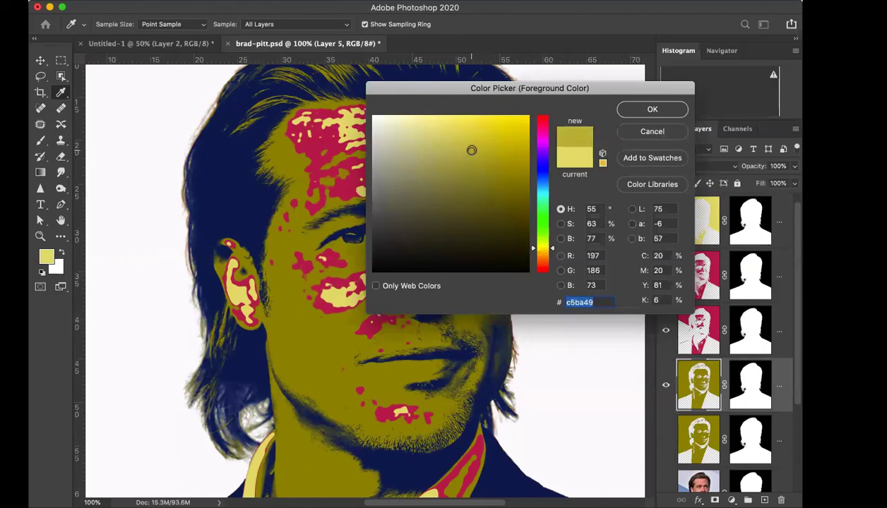
pyautogui.click(652, 109)
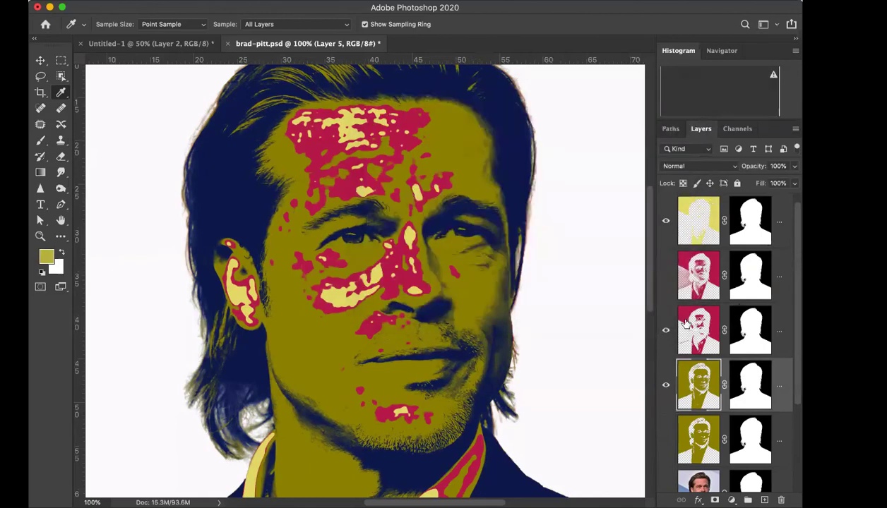
pyautogui.click(688, 327)
pyautogui.hotkey('alt', 'shift', 'BackSpace')
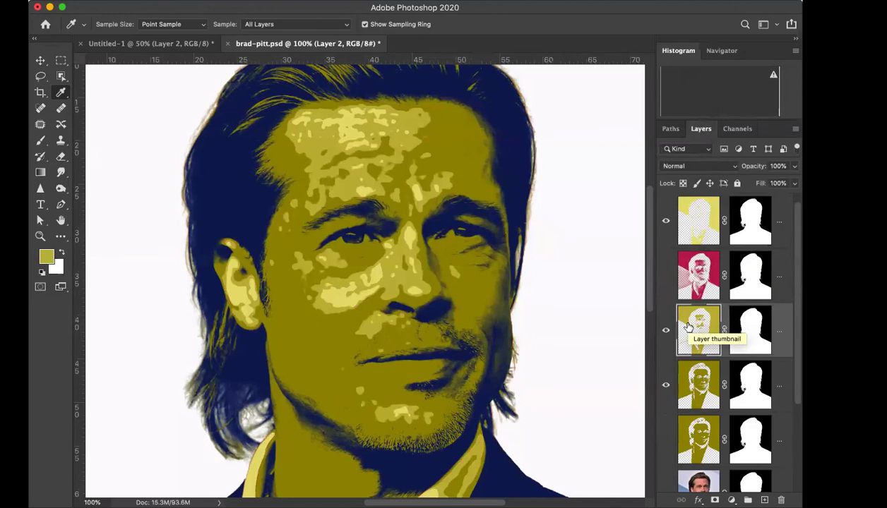
pyautogui.press('super+plus')
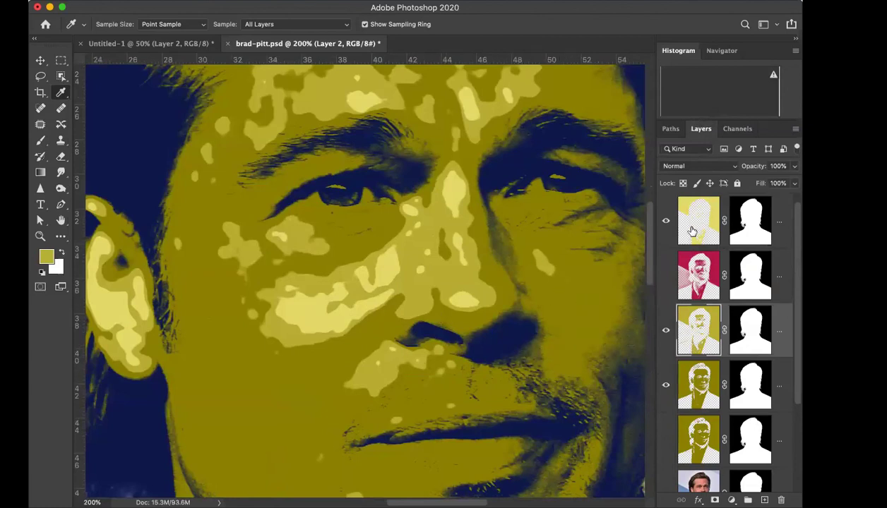
pyautogui.press('super+minus')
pyautogui.press('super+minus')
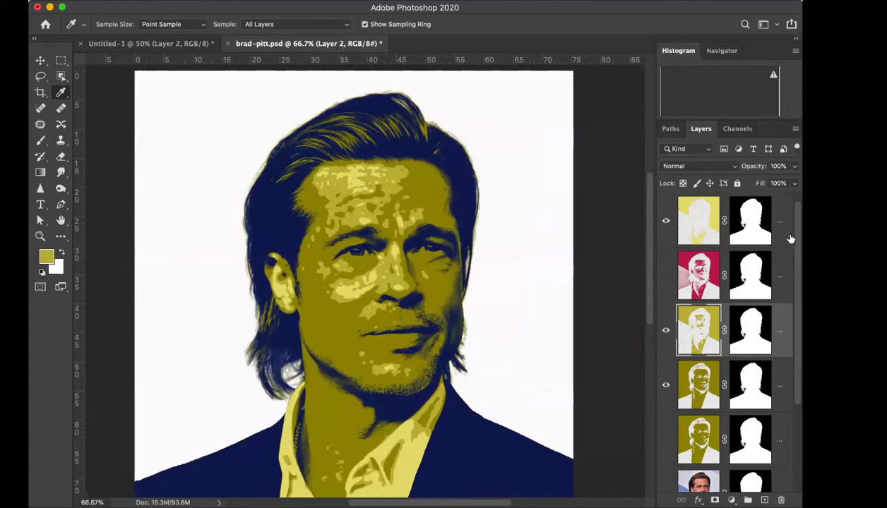
pyautogui.click(703, 226)
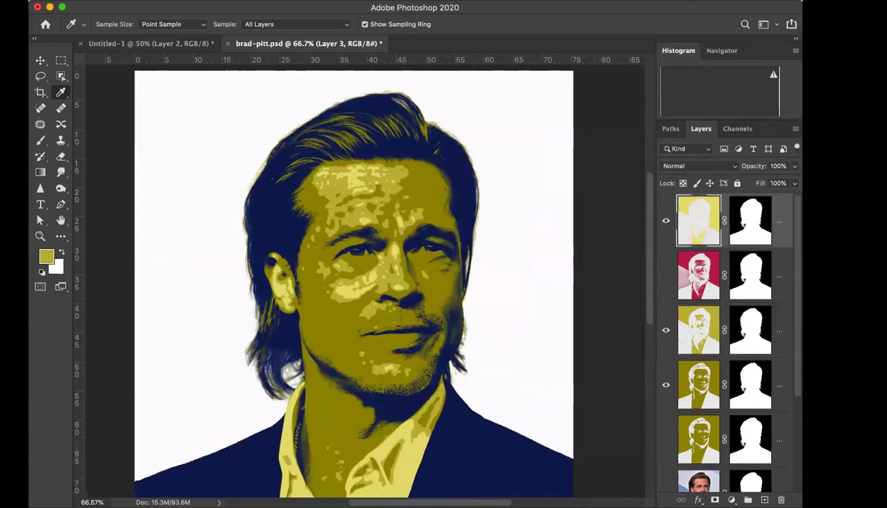
pyautogui.click(42, 272)
# Step: Fill the top layer, pink layer, Layer 2, Layer 5 and Layer 1 with black, preserving transparency
pyautogui.hotkey('alt', 'shift', 'BackSpace')
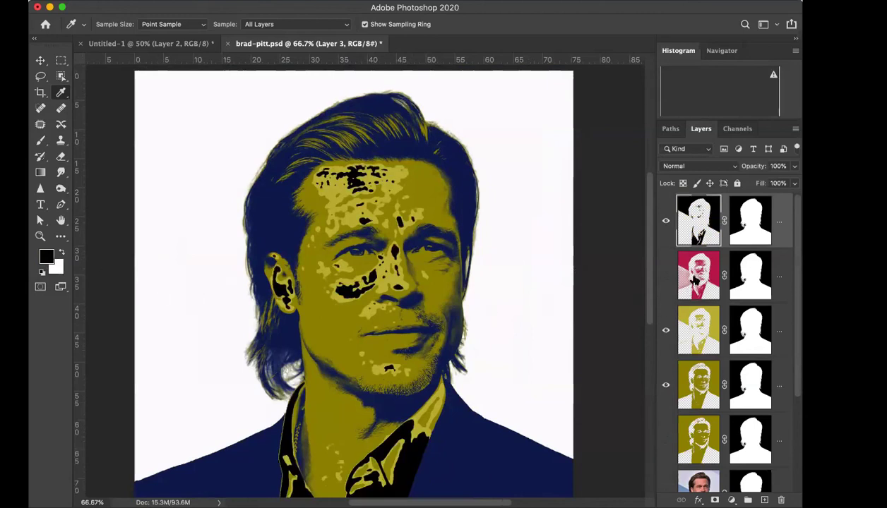
pyautogui.click(693, 282)
pyautogui.hotkey('alt', 'shift', 'BackSpace')
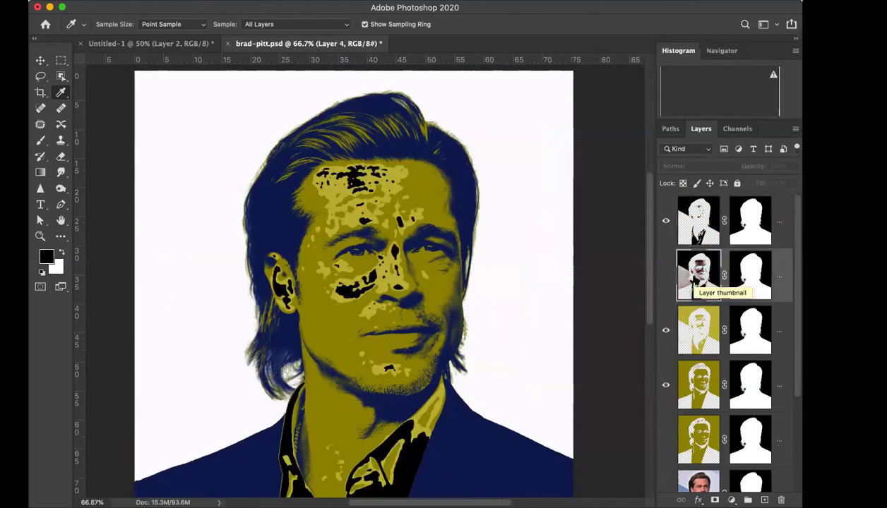
pyautogui.click(697, 330)
pyautogui.hotkey('alt', 'shift', 'BackSpace')
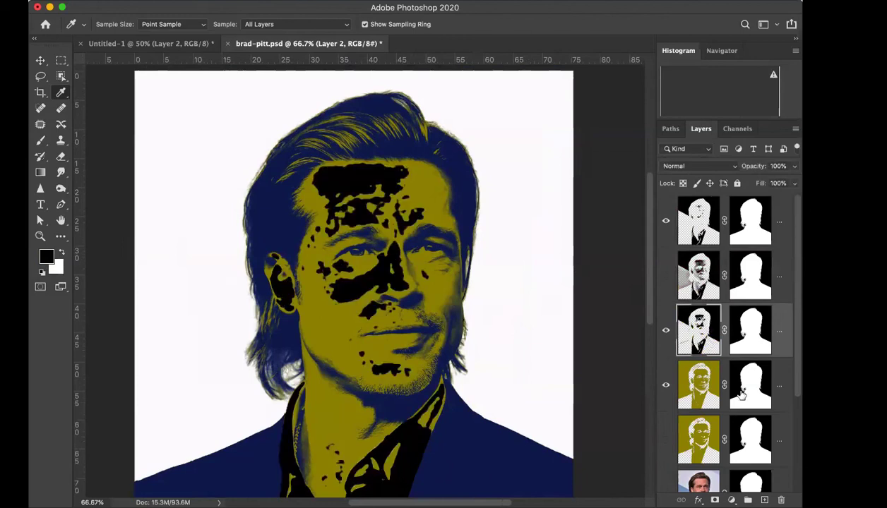
pyautogui.click(690, 381)
pyautogui.hotkey('alt', 'shift', 'BackSpace')
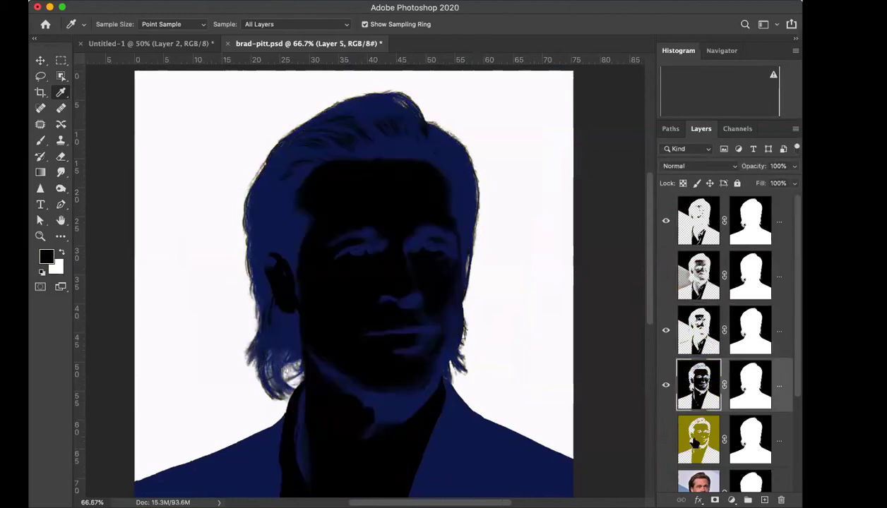
pyautogui.click(701, 440)
pyautogui.hotkey('alt', 'shift', 'BackSpace')
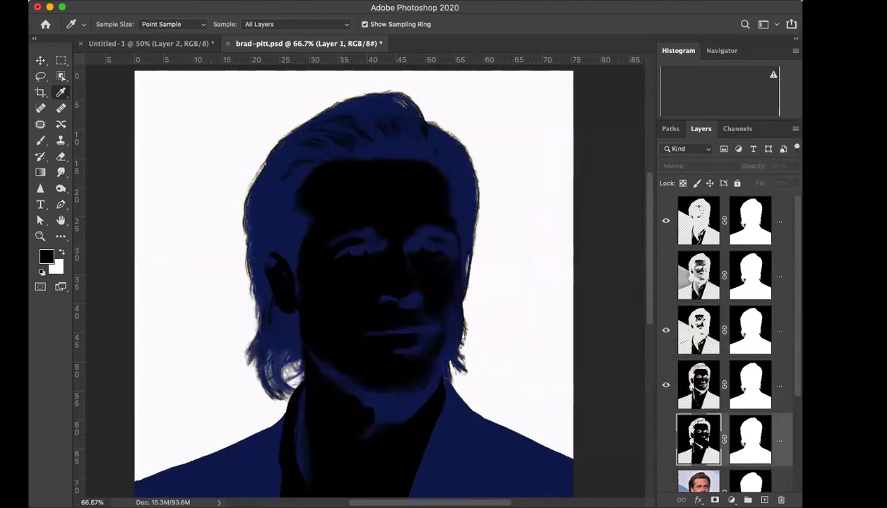
# Step: Change the navy Color Fill 2 layer to black
pyautogui.scroll(-2, 711, 422)
pyautogui.scroll(-5, 711, 422)
pyautogui.click(698, 421)
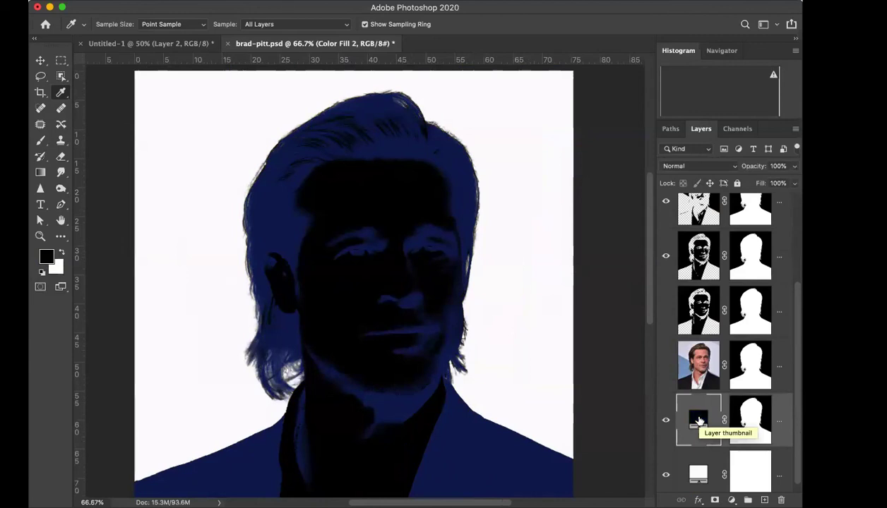
pyautogui.hotkey('alt', 'BackSpace')
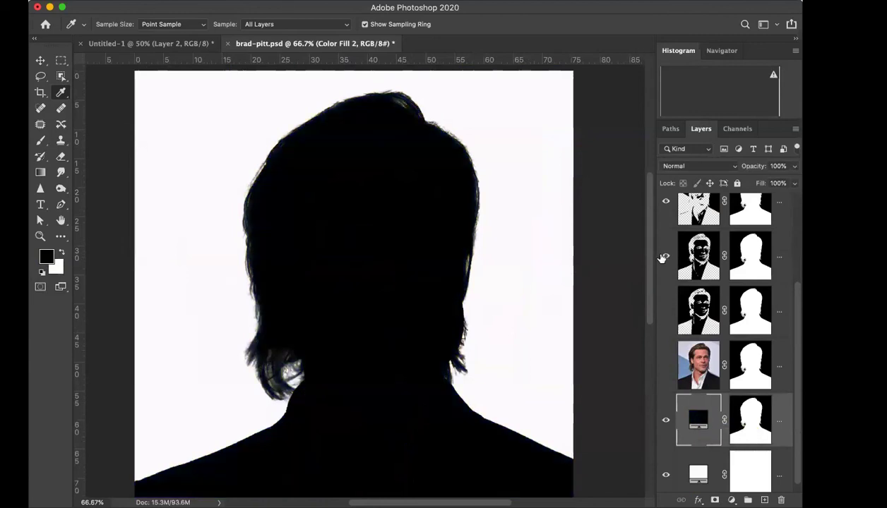
pyautogui.moveTo(797, 307); pyautogui.dragTo(671, 219)
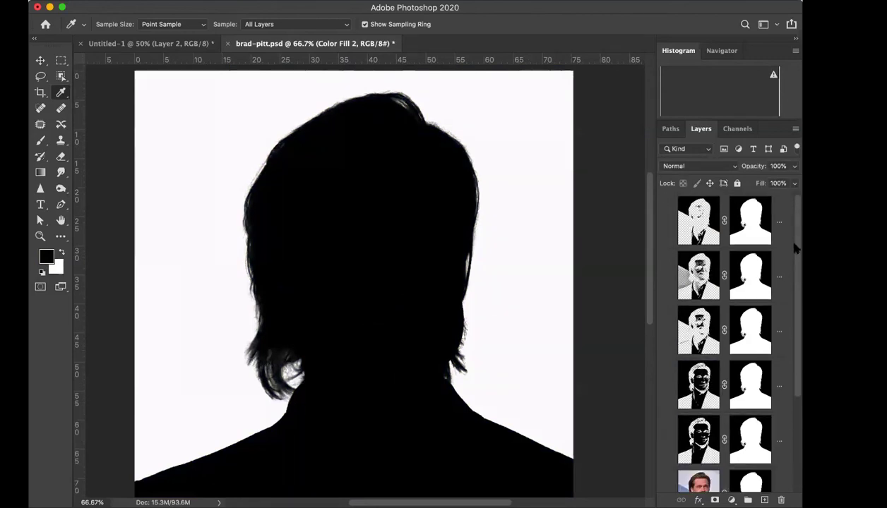
pyautogui.scroll(-5, 683, 410)
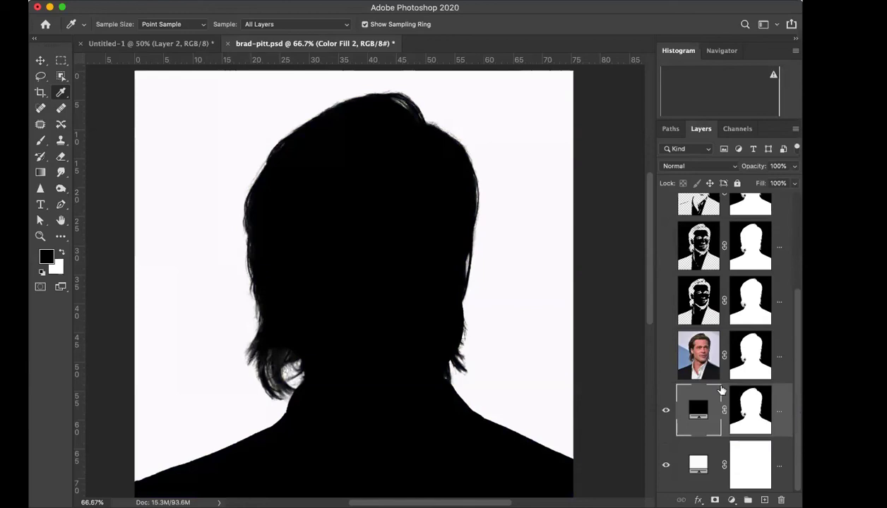
pyautogui.click(664, 411)
pyautogui.click(664, 411)
pyautogui.click(664, 411)
pyautogui.click(666, 302)
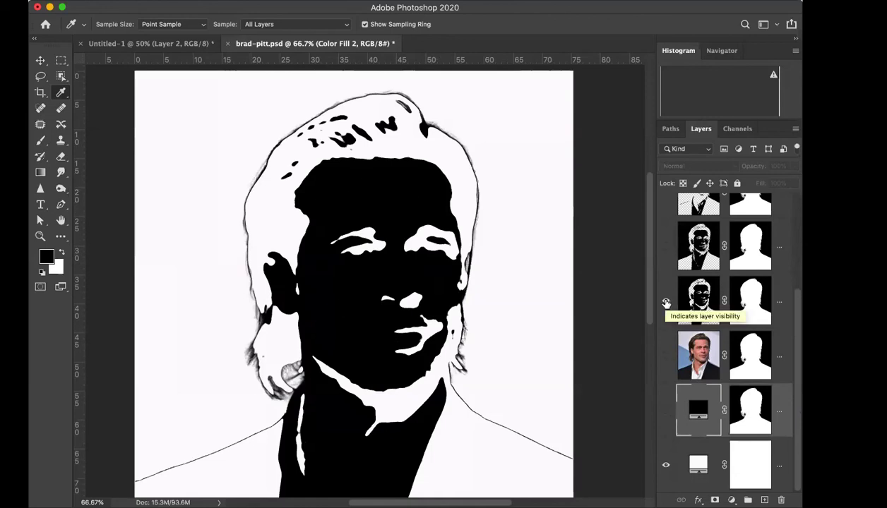
pyautogui.click(666, 303)
pyautogui.moveTo(796, 303); pyautogui.dragTo(797, 222)
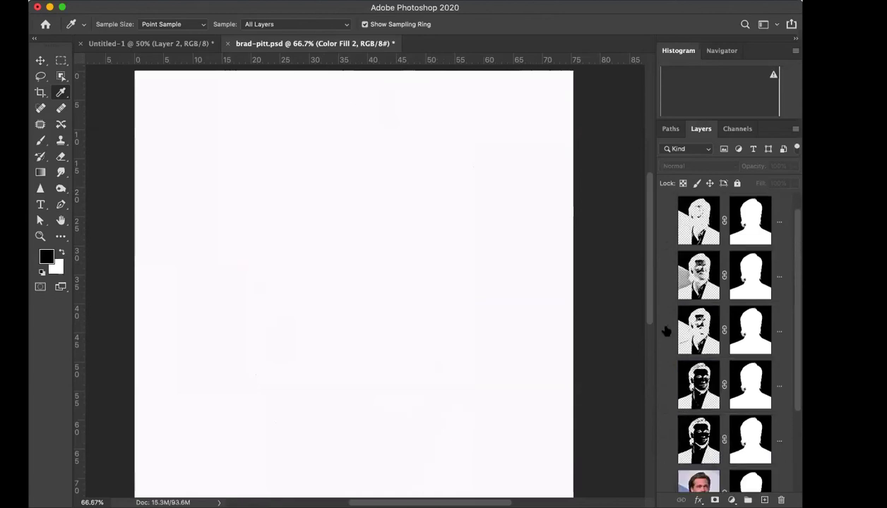
pyautogui.click(666, 334)
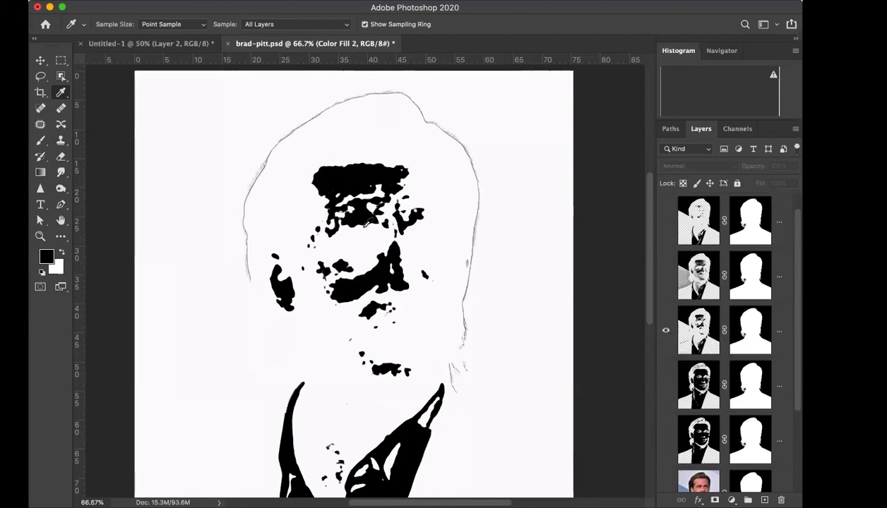
pyautogui.click(665, 330)
pyautogui.click(665, 277)
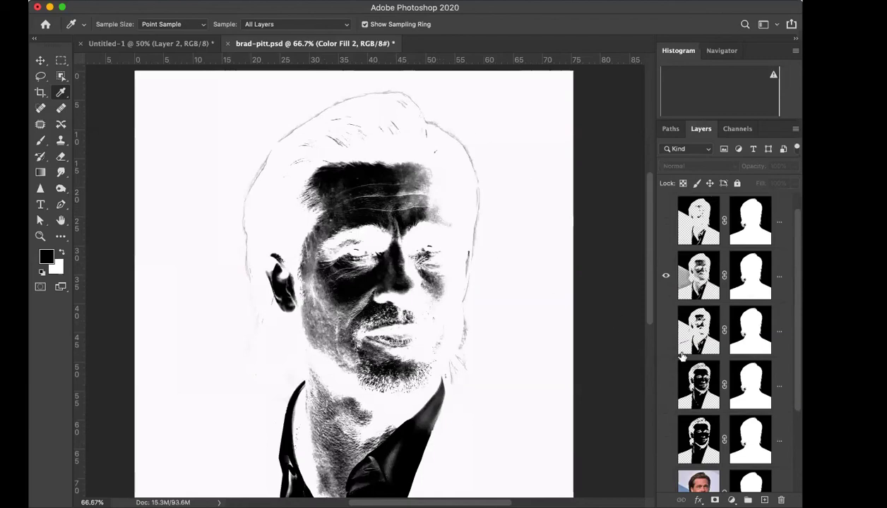
pyautogui.click(665, 275)
pyautogui.scroll(-4, 683, 381)
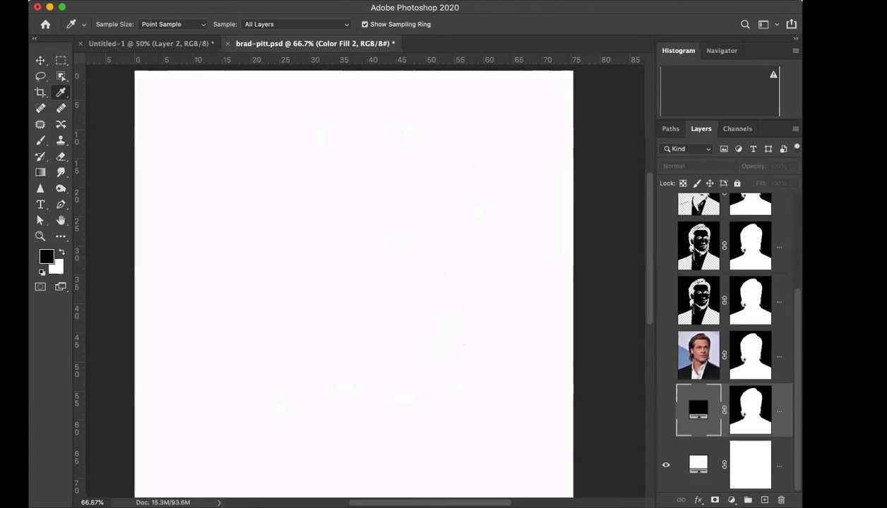
pyautogui.click(665, 411)
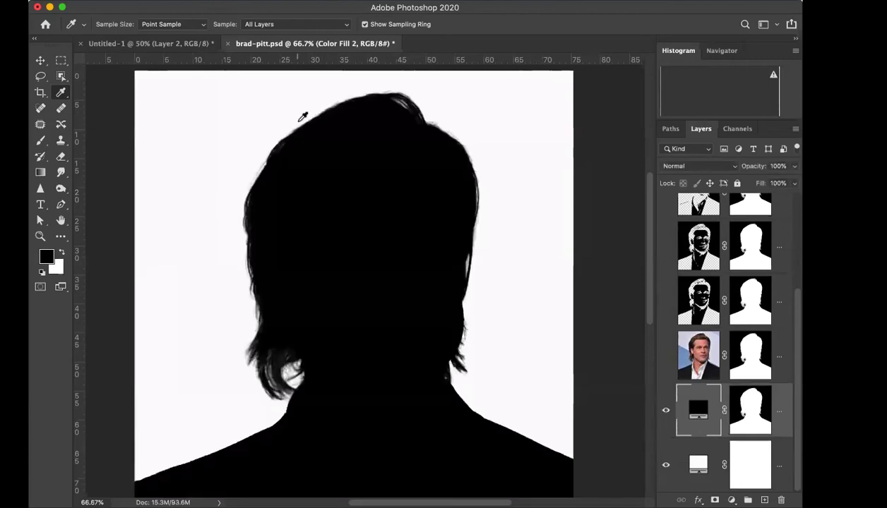
pyautogui.click(665, 411)
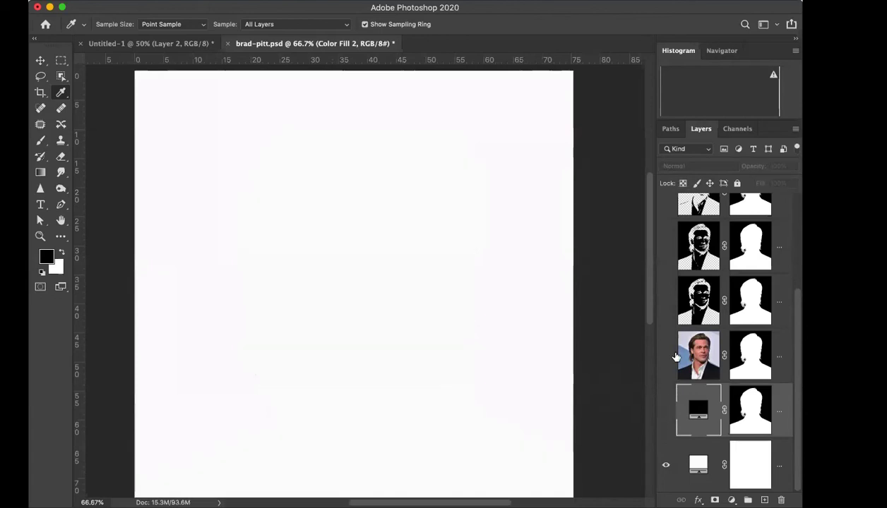
pyautogui.click(665, 302)
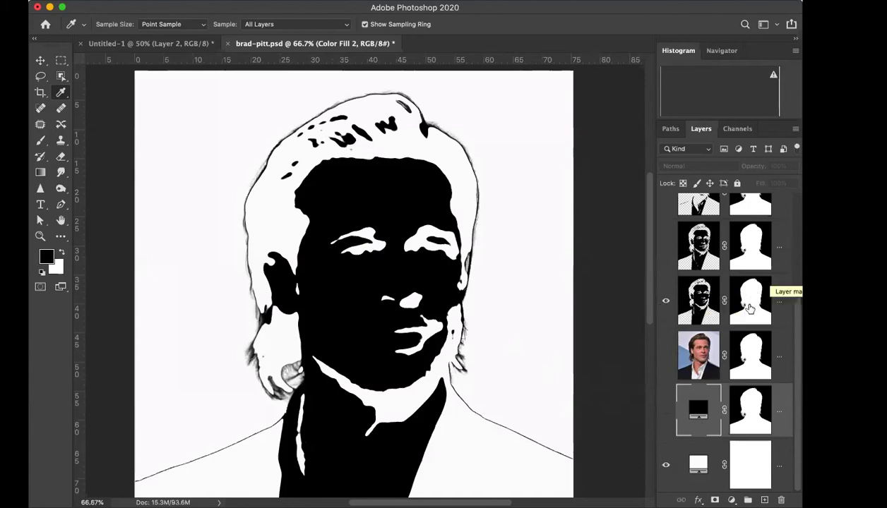
# Step: Target Layer 1's mask and pick the Hard Round brush from General Brushes
pyautogui.click(734, 300)
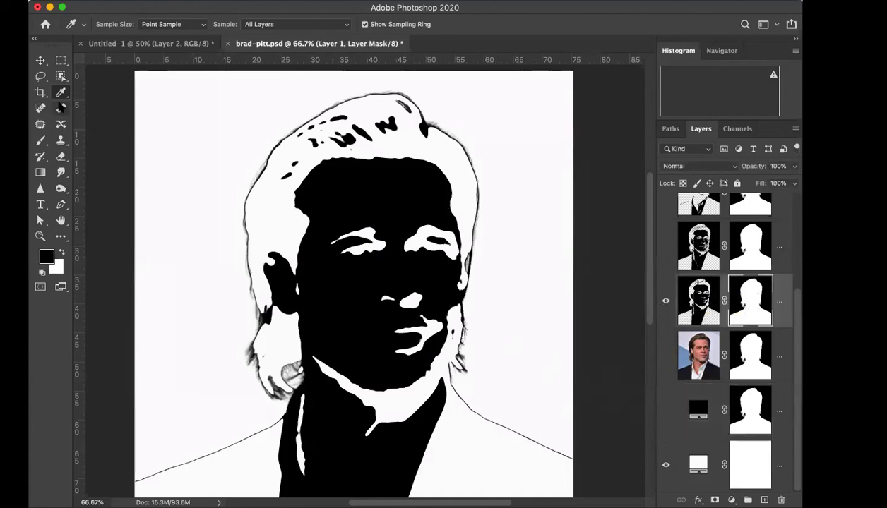
pyautogui.click(40, 139)
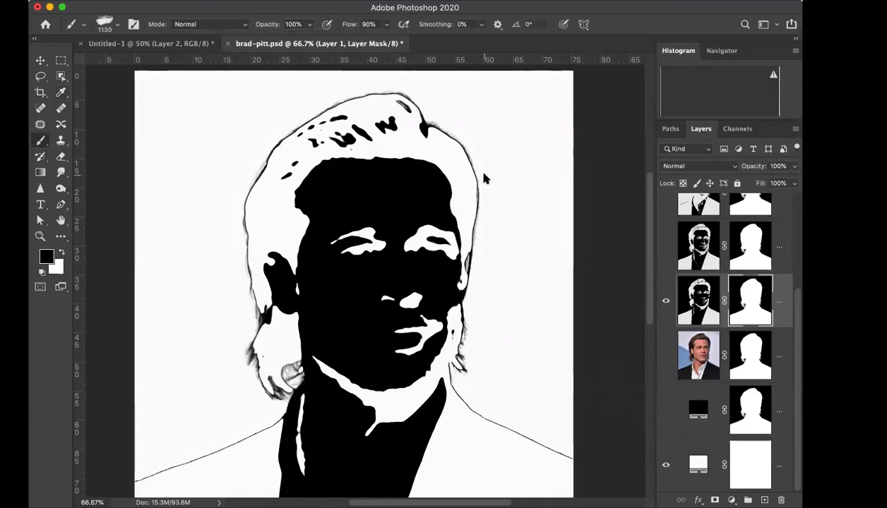
pyautogui.click(103, 23)
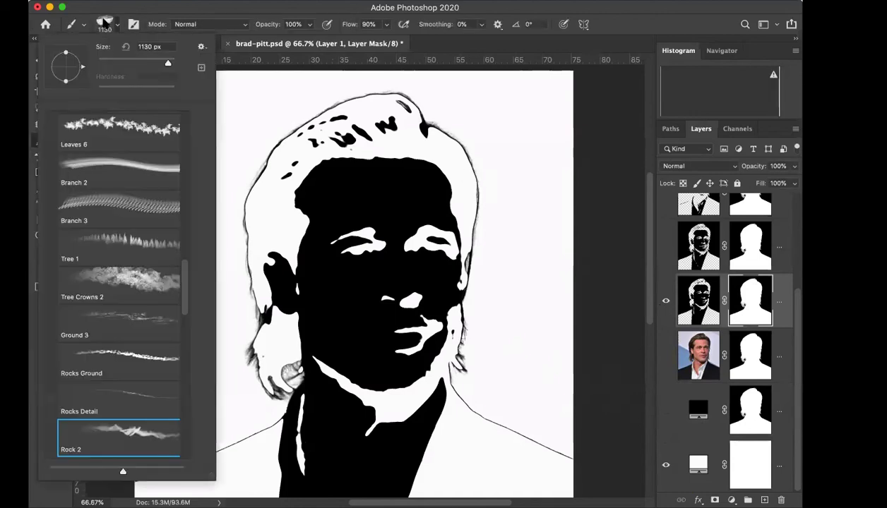
pyautogui.scroll(5, 180, 288)
pyautogui.scroll(10, 86, 131)
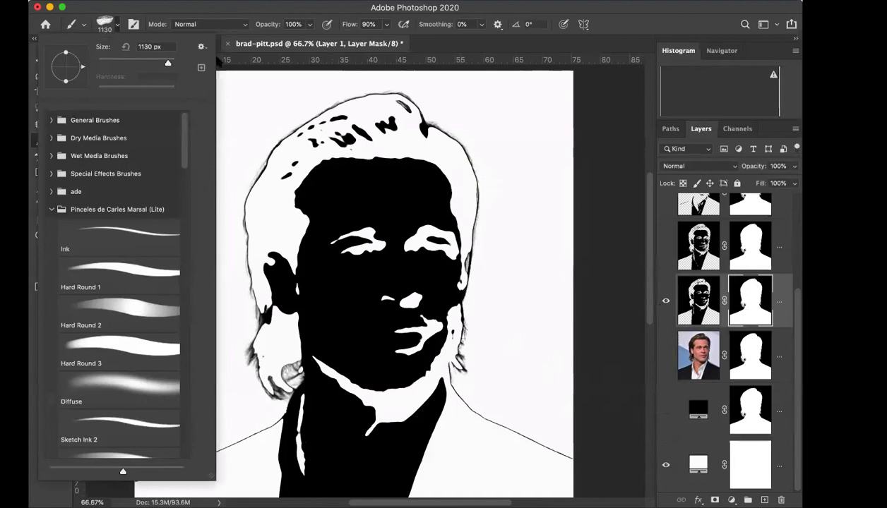
pyautogui.click(51, 120)
pyautogui.click(115, 172)
pyautogui.click(51, 120)
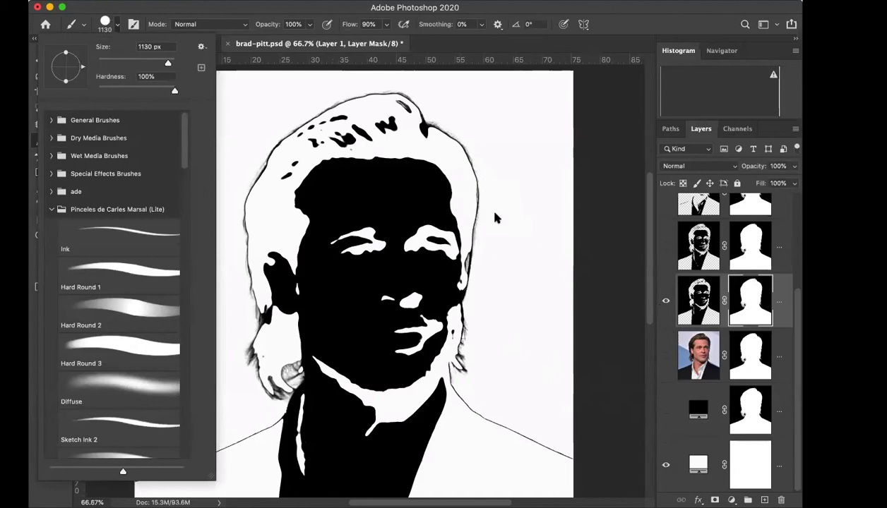
pyautogui.click(108, 21)
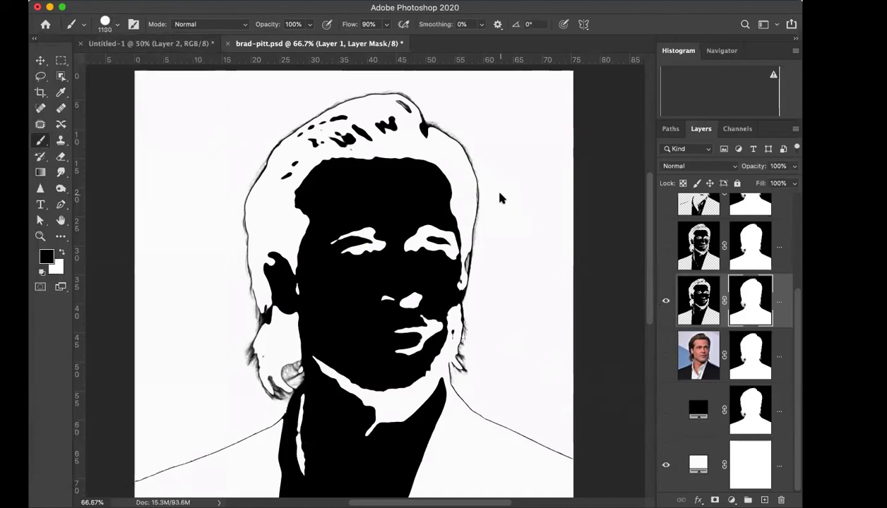
# Step: With a smaller brush, paint out the halo lines around the hair, right jaw and left shoulder
pyautogui.press('[')
pyautogui.press('[')
pyautogui.press('[')
pyautogui.press('[')
pyautogui.press('[')
pyautogui.press('[')
pyautogui.press('[')
pyautogui.press('[')
pyautogui.press('[')
pyautogui.moveTo(475, 148)
pyautogui.mouseDown()
pyautogui.moveTo(473, 155)
pyautogui.moveTo(478, 238)
pyautogui.mouseUp()
pyautogui.moveTo(477, 150)
pyautogui.mouseDown()
pyautogui.moveTo(452, 121)
pyautogui.moveTo(447, 135)
pyautogui.moveTo(440, 124)
pyautogui.moveTo(434, 79)
pyautogui.moveTo(425, 107)
pyautogui.moveTo(432, 133)
pyautogui.moveTo(436, 97)
pyautogui.moveTo(396, 81)
pyautogui.moveTo(310, 100)
pyautogui.moveTo(323, 99)
pyautogui.moveTo(283, 118)
pyautogui.moveTo(315, 99)
pyautogui.moveTo(249, 162)
pyautogui.moveTo(278, 130)
pyautogui.moveTo(250, 185)
pyautogui.moveTo(234, 262)
pyautogui.moveTo(247, 302)
pyautogui.moveTo(245, 359)
pyautogui.moveTo(277, 394)
pyautogui.moveTo(286, 361)
pyautogui.mouseUp()
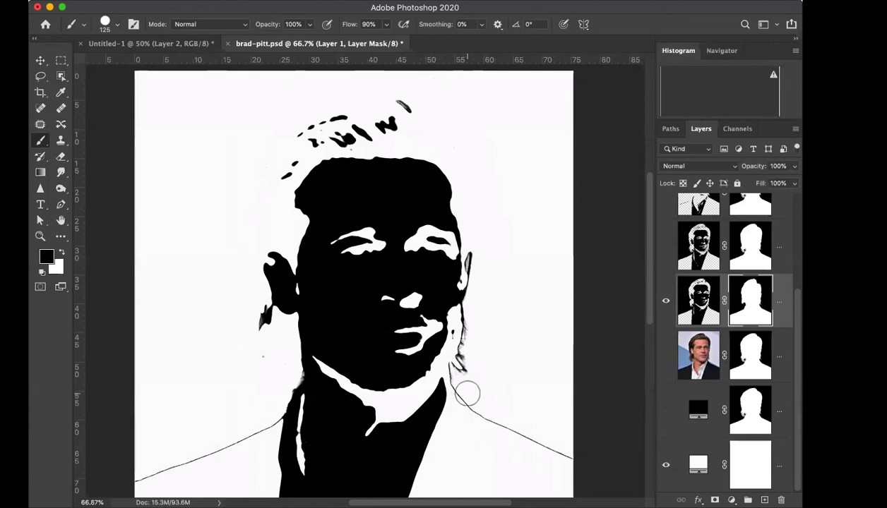
pyautogui.moveTo(469, 393); pyautogui.dragTo(460, 392)
pyautogui.press('[')
pyautogui.press('[')
pyautogui.press('[')
pyautogui.press('[')
pyautogui.press('[')
pyautogui.moveTo(465, 305)
pyautogui.mouseDown()
pyautogui.moveTo(453, 305)
pyautogui.moveTo(461, 342)
pyautogui.moveTo(446, 376)
pyautogui.moveTo(458, 402)
pyautogui.moveTo(569, 462)
pyautogui.mouseUp()
pyautogui.moveTo(279, 422)
pyautogui.mouseDown()
pyautogui.moveTo(274, 412)
pyautogui.moveTo(258, 431)
pyautogui.moveTo(134, 481)
pyautogui.moveTo(217, 451)
pyautogui.mouseUp()
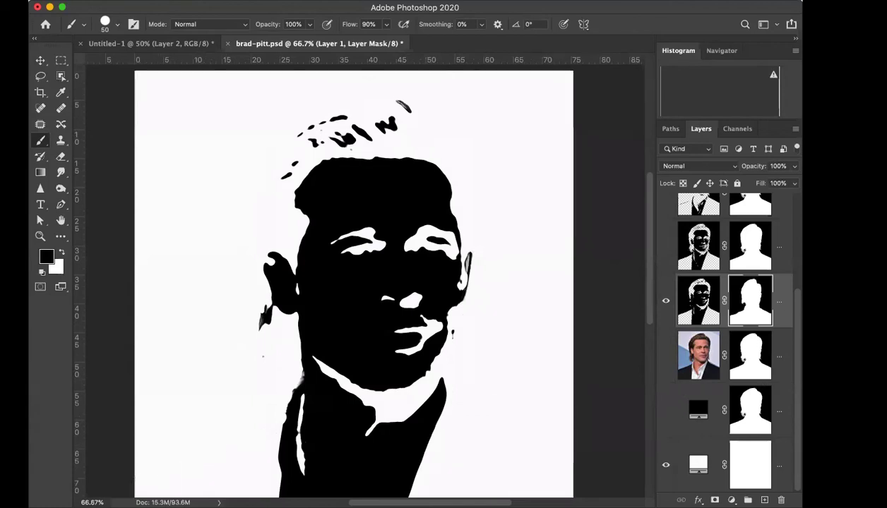
# Step: Fill Layer 1's portrait shapes with a dark olive-brown foreground, preserving transparency
pyautogui.click(682, 297)
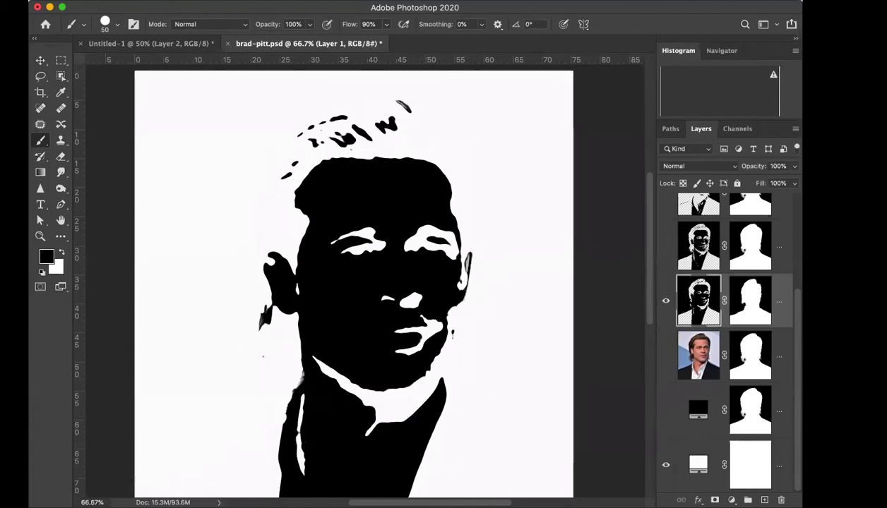
pyautogui.click(47, 258)
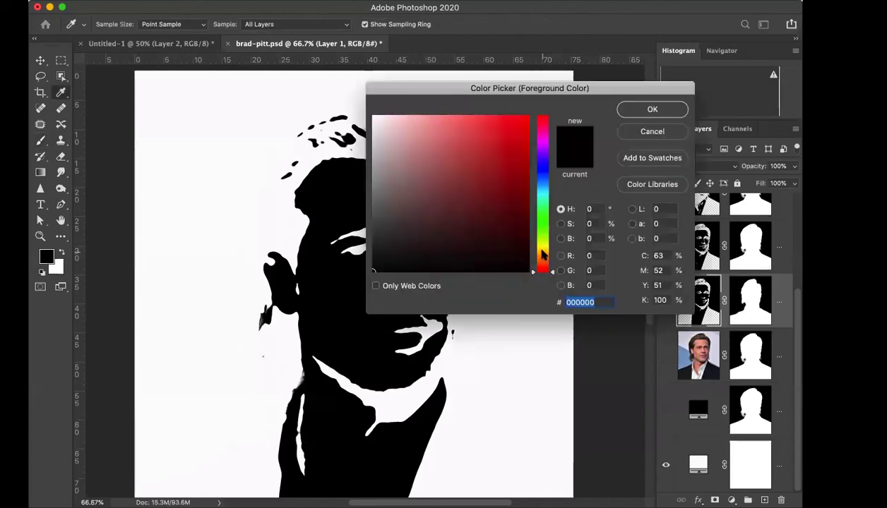
pyautogui.click(536, 252)
pyautogui.moveTo(500, 192); pyautogui.dragTo(495, 183)
pyautogui.click(644, 108)
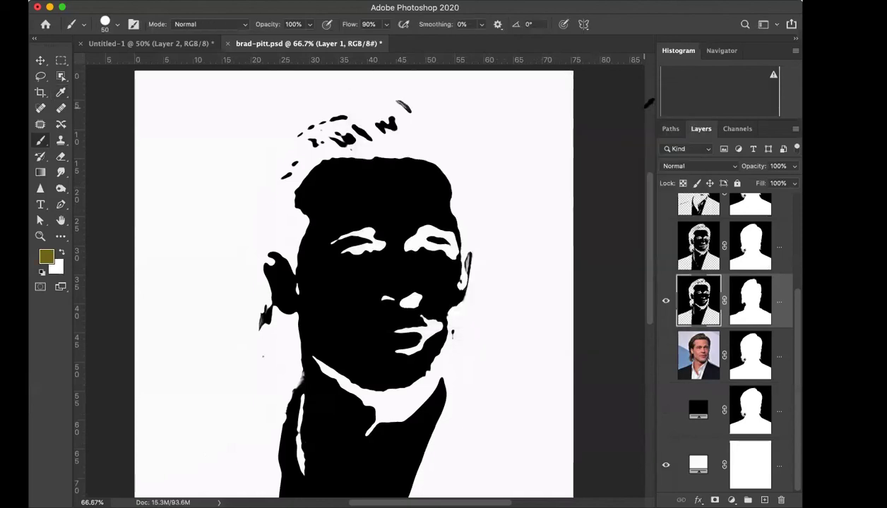
pyautogui.hotkey('alt', 'shift', 'BackSpace')
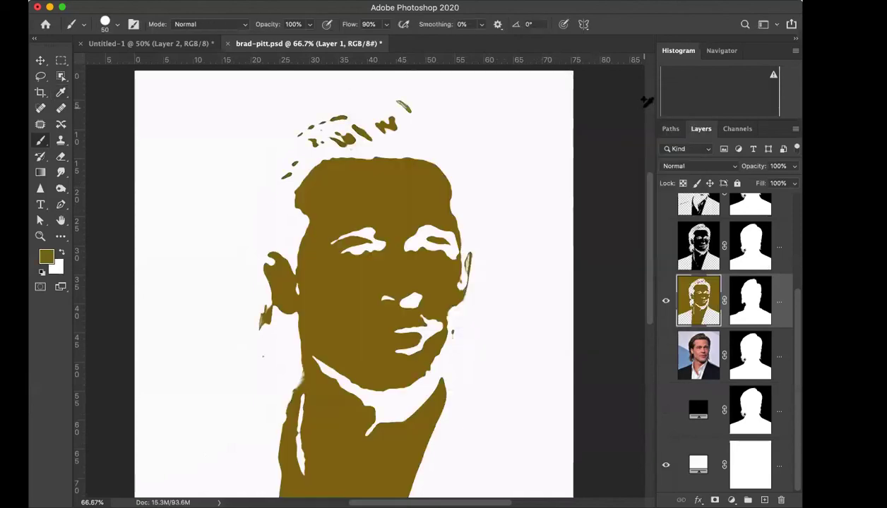
# Step: Turn on the black Color Fill 2 beneath and toggle the olive layer to compare
pyautogui.click(666, 413)
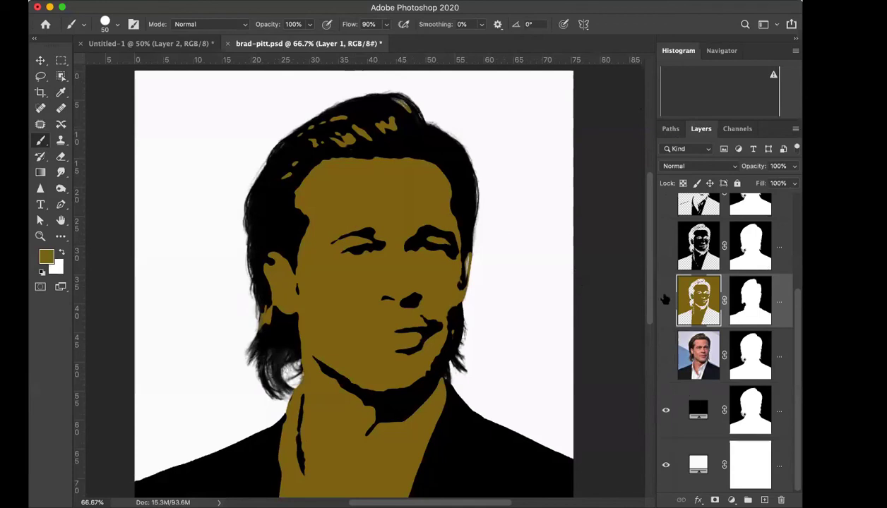
pyautogui.click(665, 302)
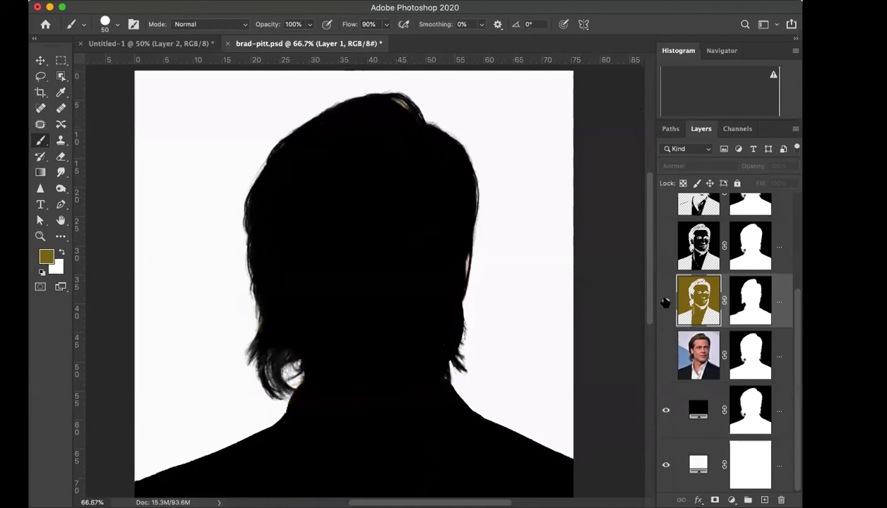
pyautogui.click(666, 302)
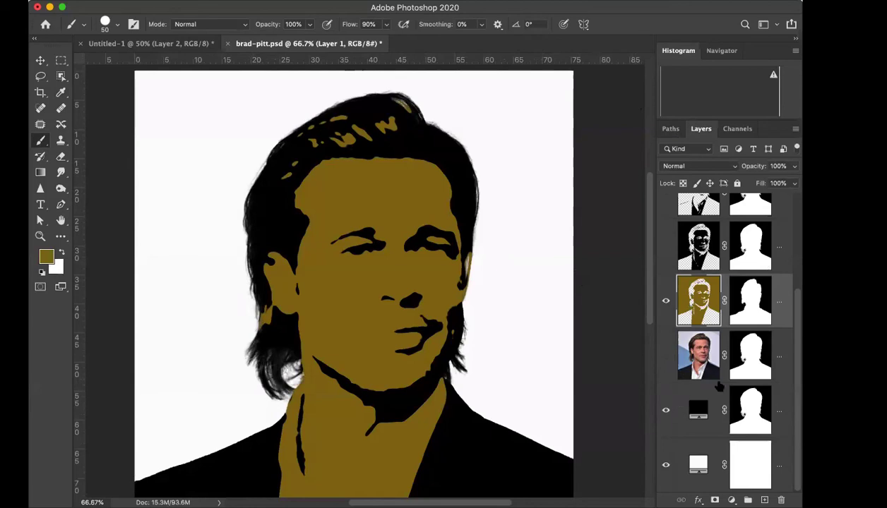
pyautogui.scroll(3, 783, 321)
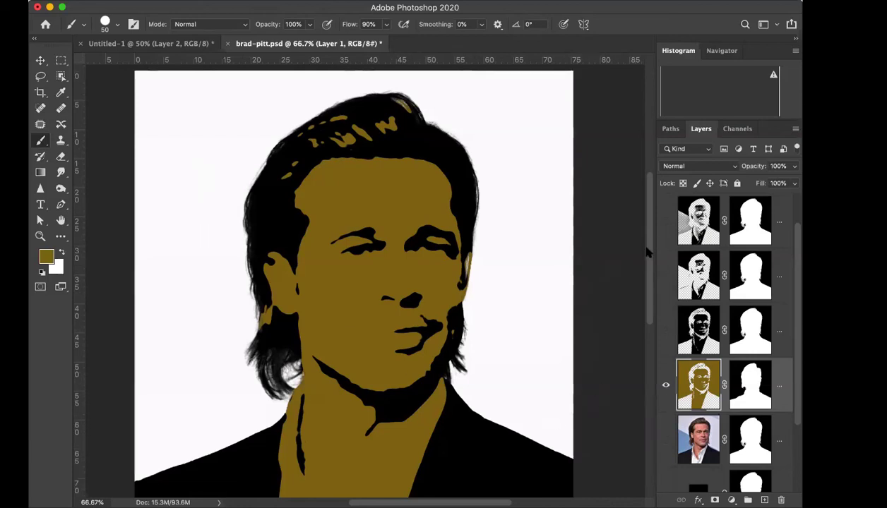
pyautogui.scroll(5, 639, 240)
pyautogui.scroll(3, 640, 176)
pyautogui.scroll(-8, 641, 212)
pyautogui.scroll(1, 648, 268)
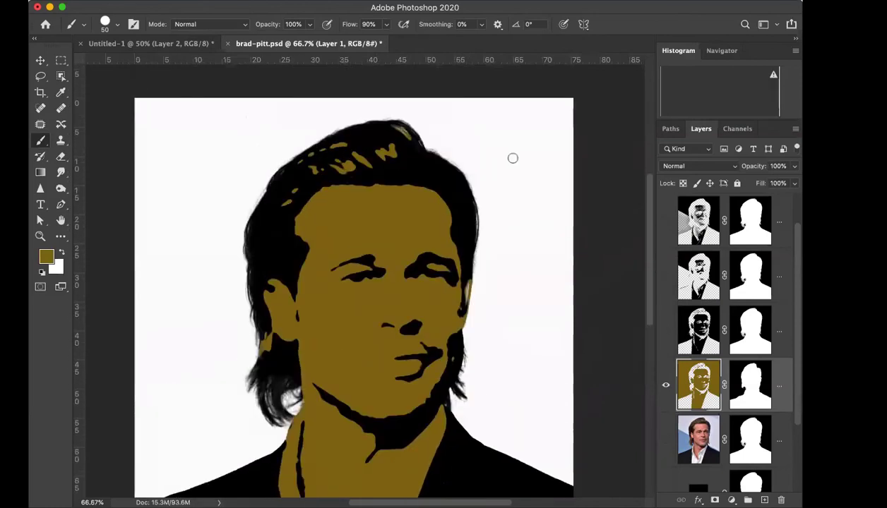